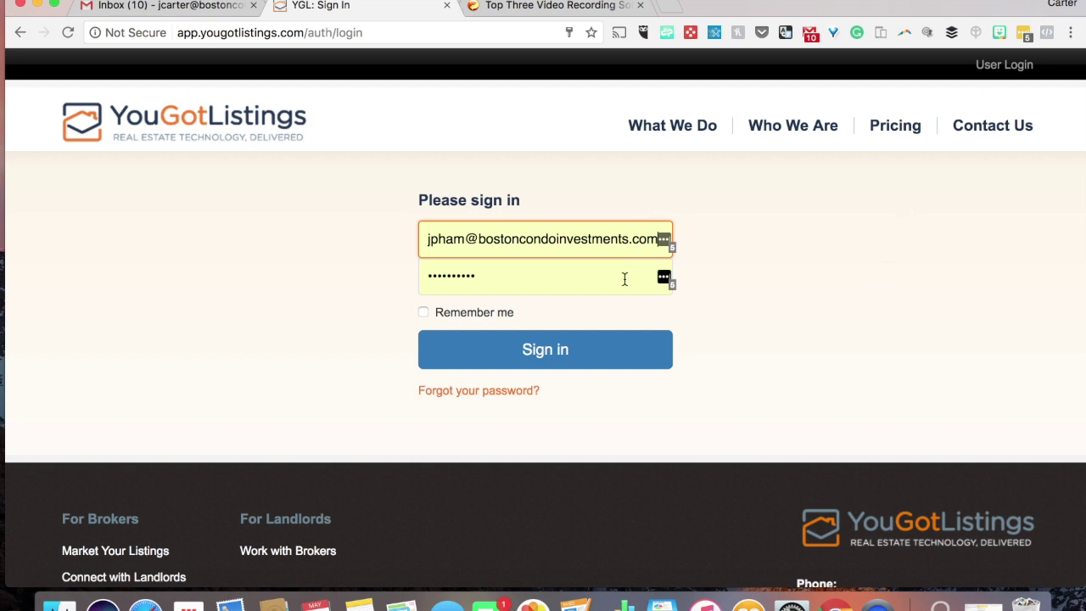
Fill in the account e-mail and password from the agent's saved YouGotListings login and sign in.
click(666, 241)
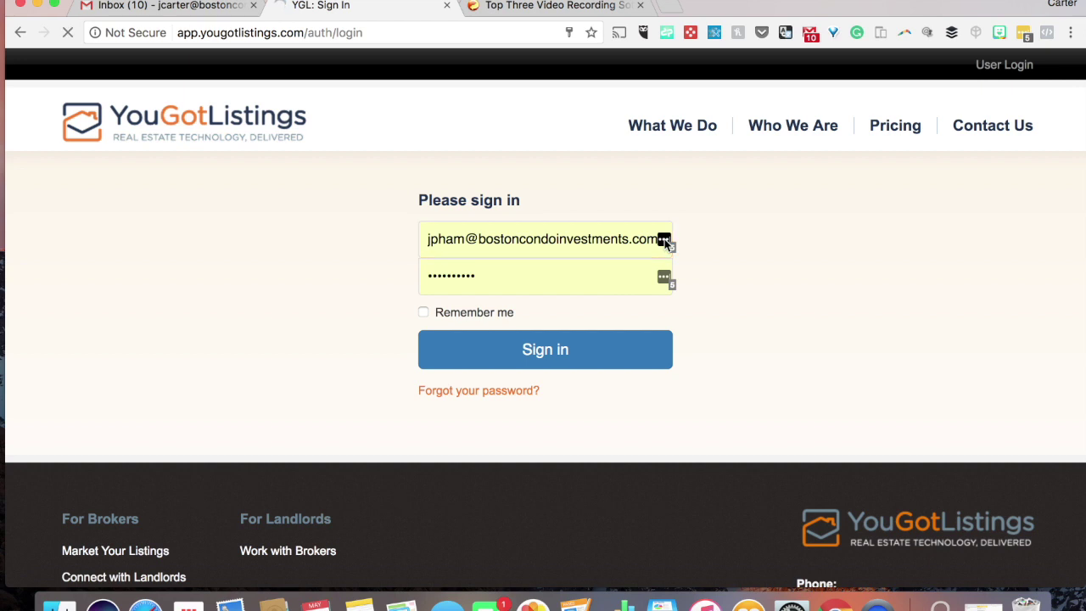
click(663, 241)
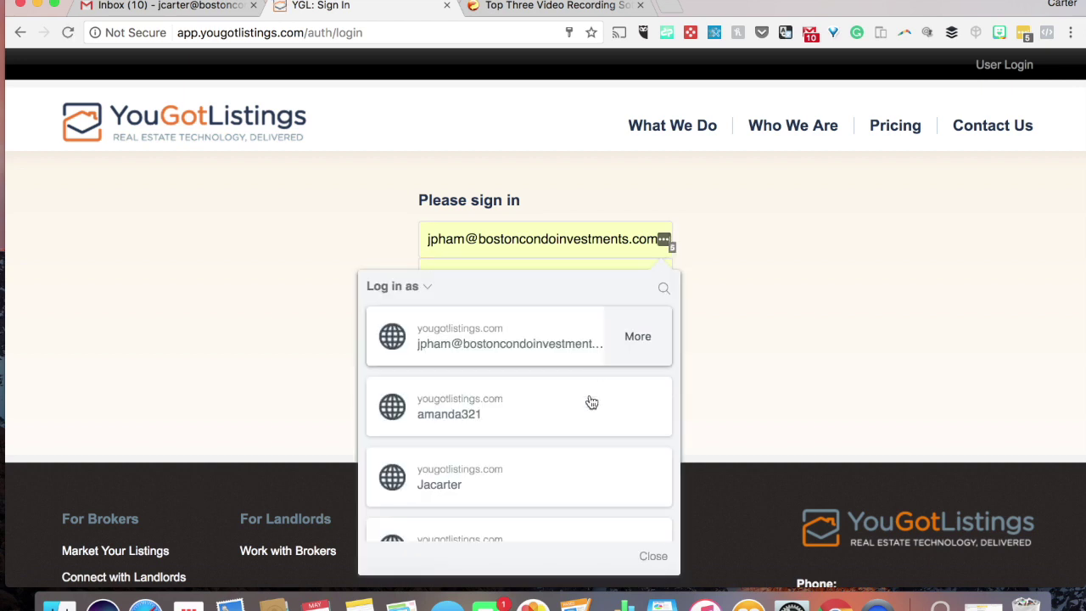
scroll(589, 408, down, 2)
scroll(589, 421, down, 3)
click(538, 281)
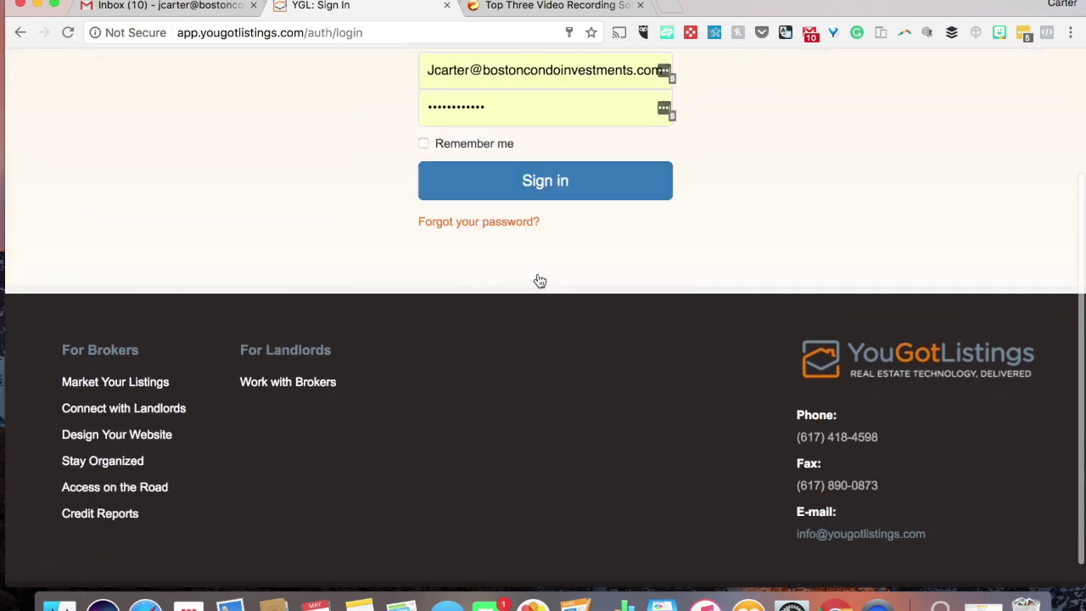
scroll(608, 210, up, 4)
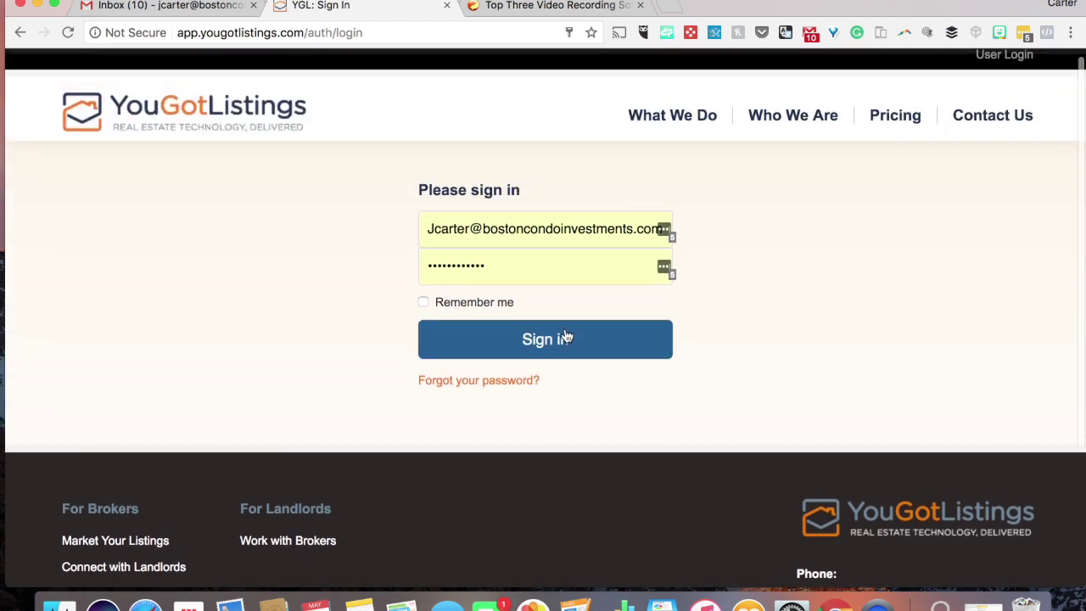
click(561, 342)
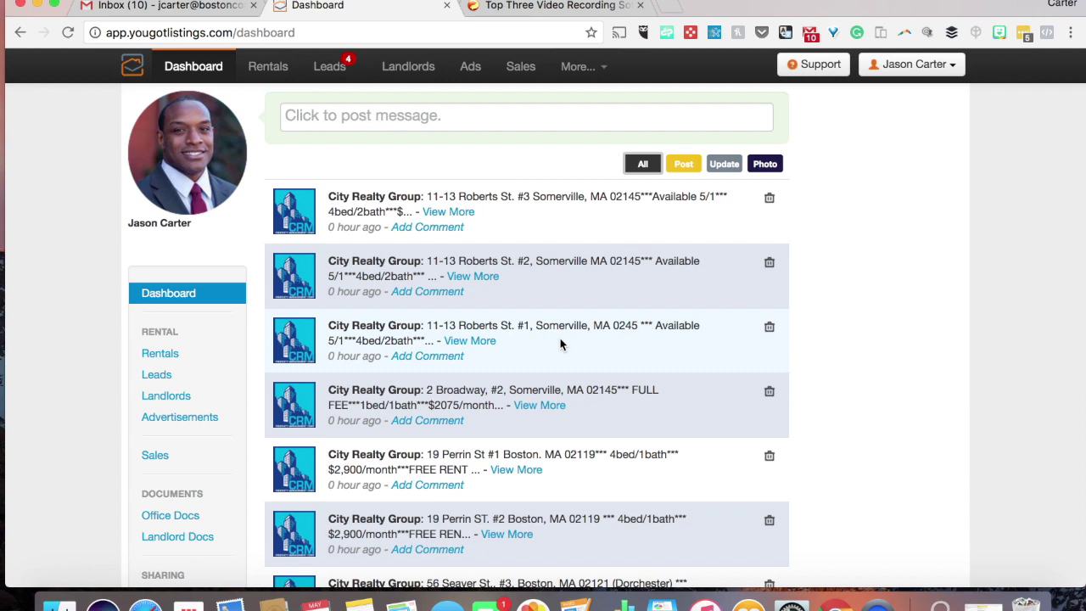
Review the dashboard activity feed and view the new rental listings posted under Zinc Apartments.
click(185, 75)
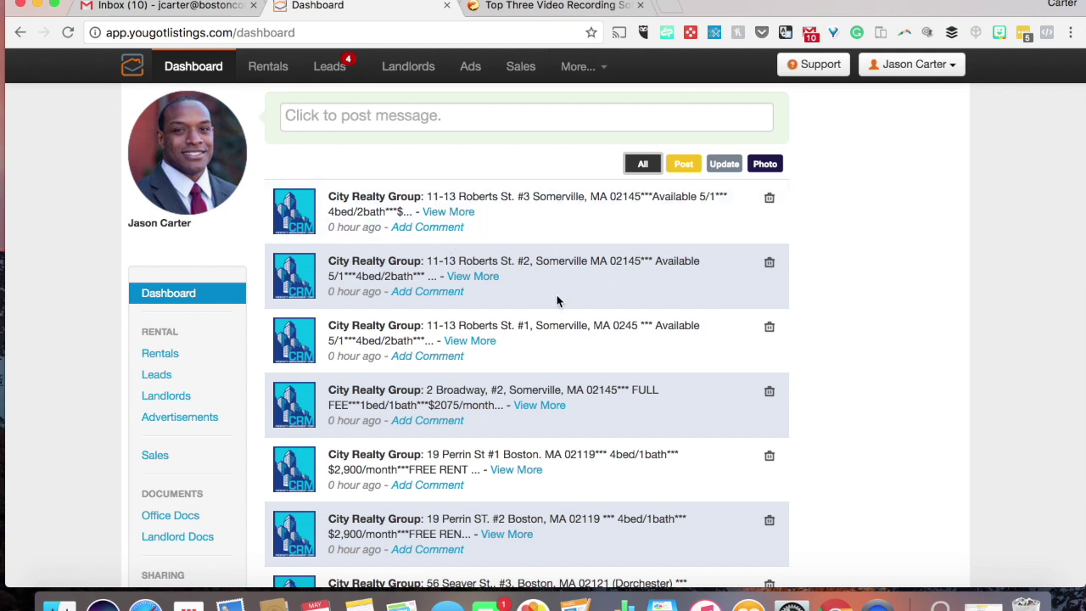
scroll(557, 300, down, 3)
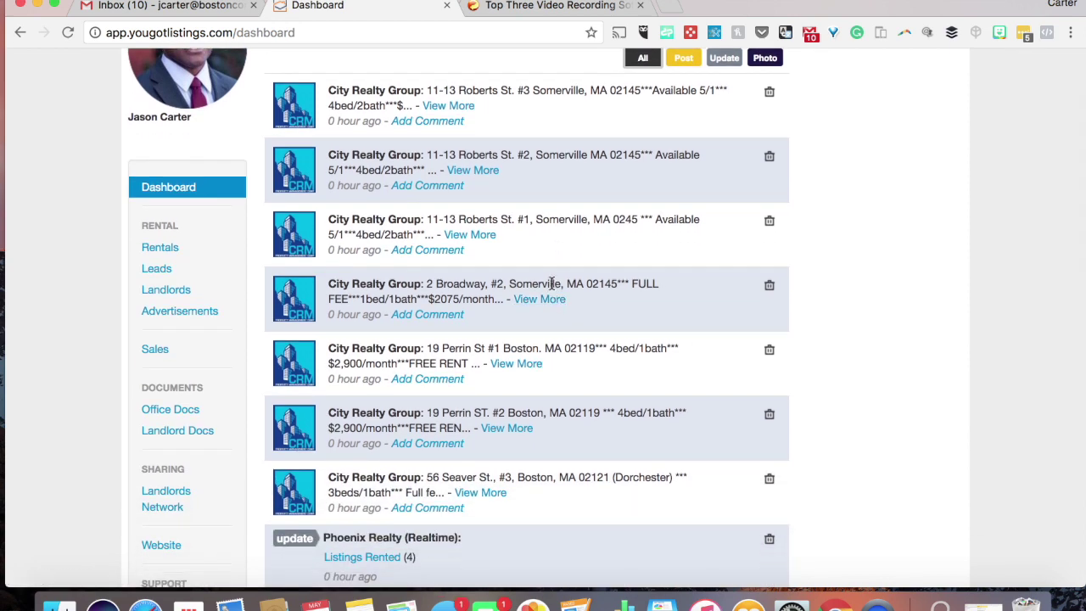
scroll(552, 284, down, 1)
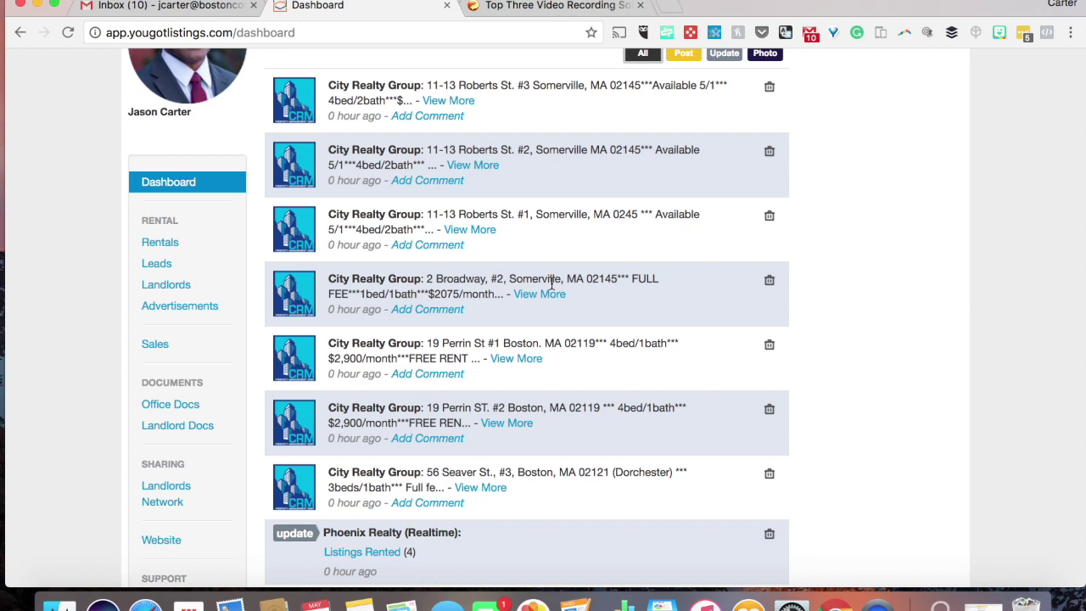
scroll(551, 283, down, 4)
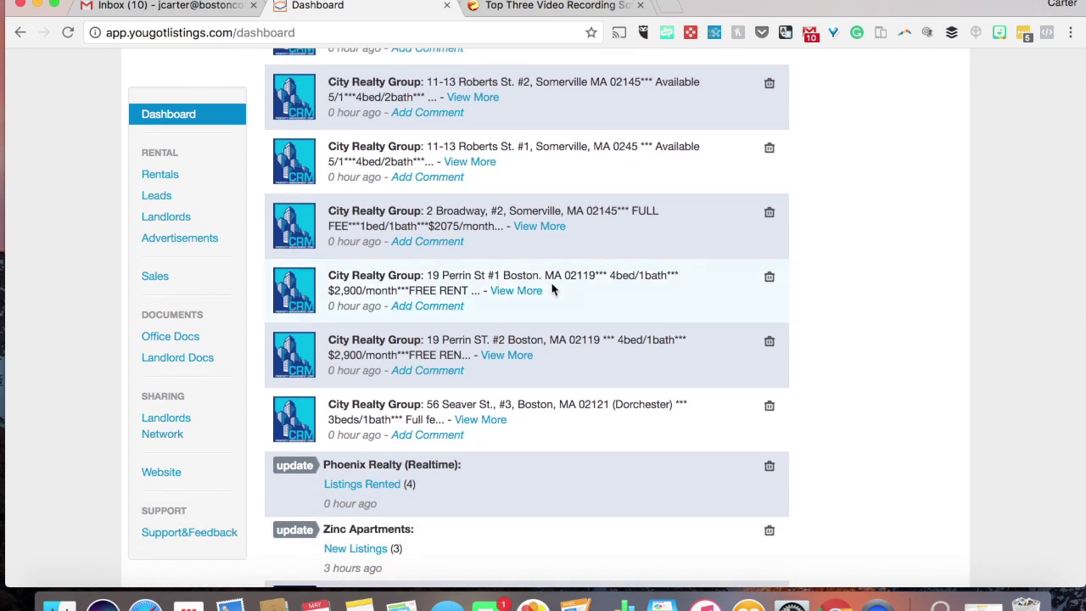
scroll(551, 290, down, 2)
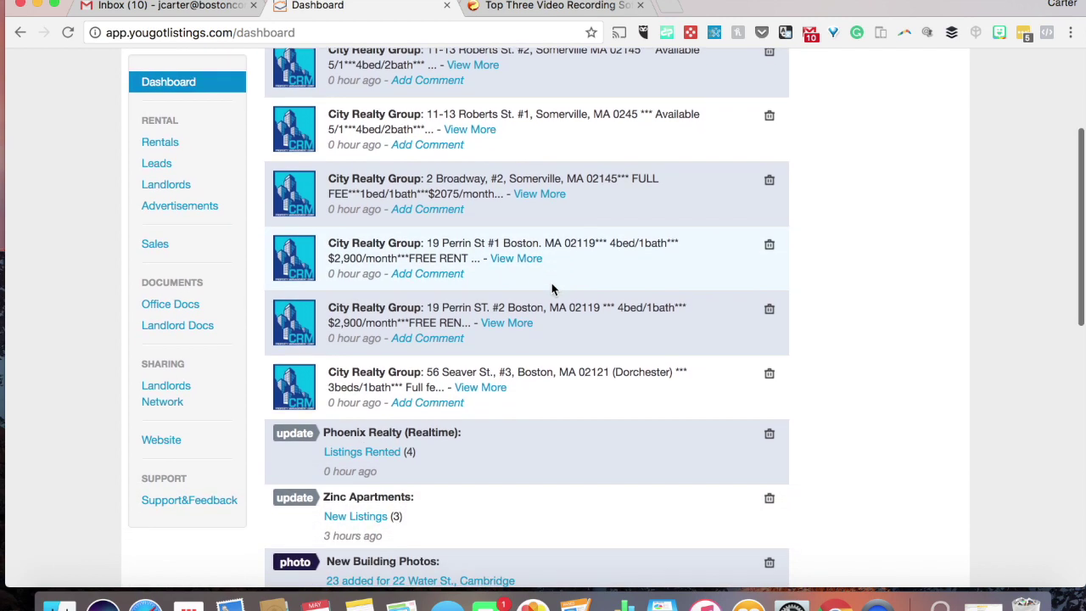
scroll(552, 289, down, 4)
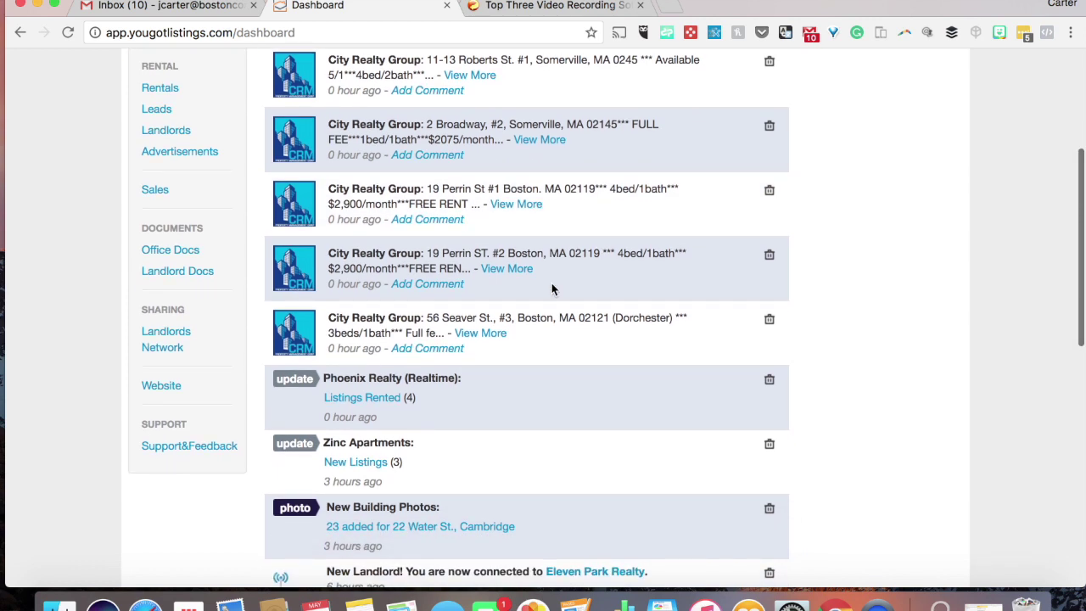
scroll(552, 289, down, 1)
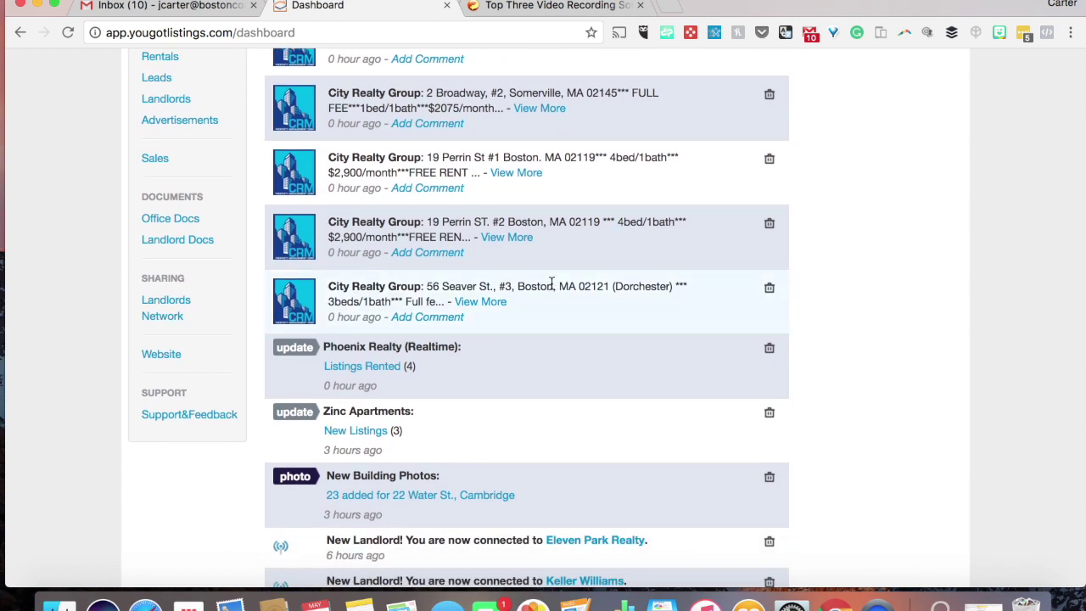
scroll(551, 286, down, 5)
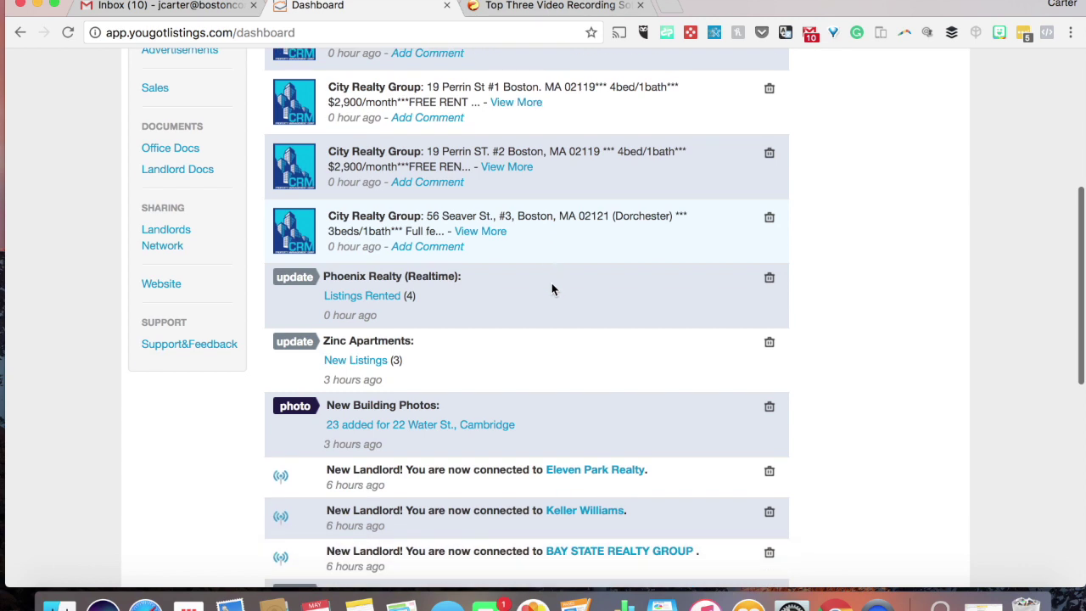
scroll(551, 289, down, 1)
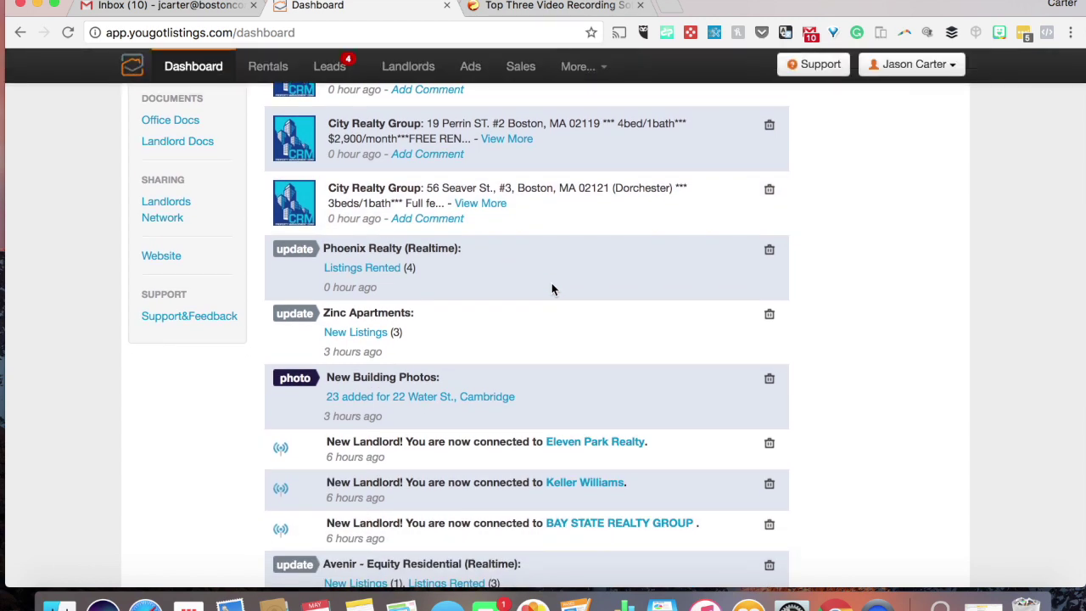
scroll(552, 289, down, 1)
scroll(551, 290, down, 4)
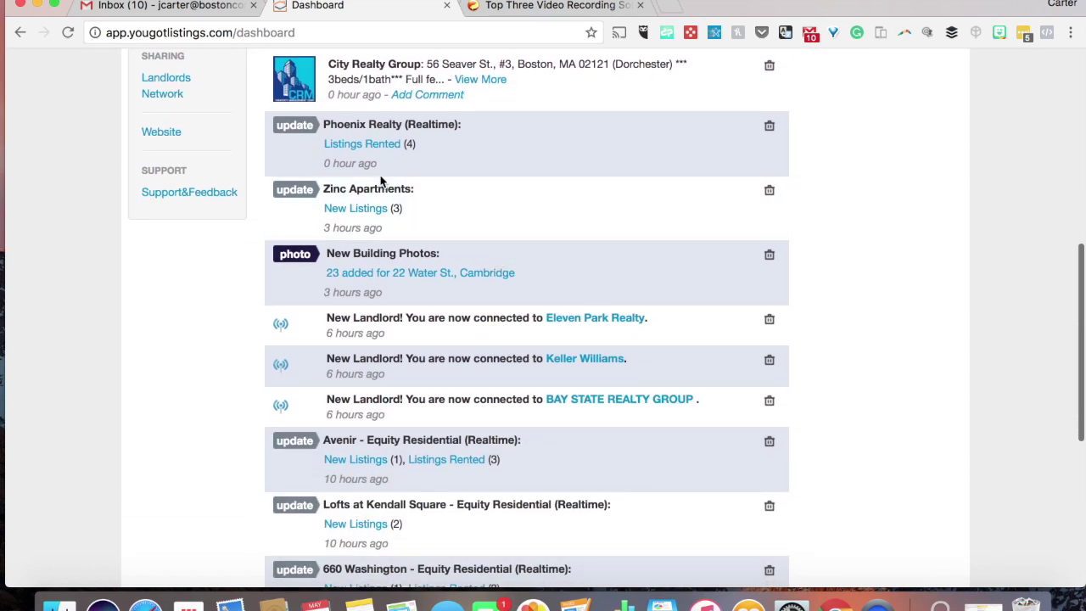
click(371, 210)
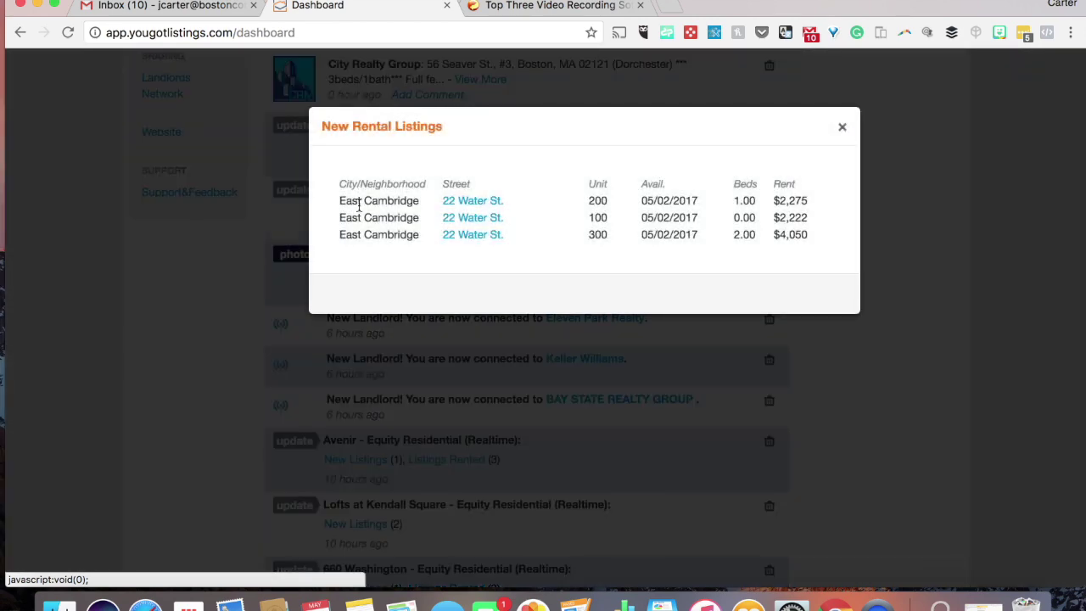
click(290, 212)
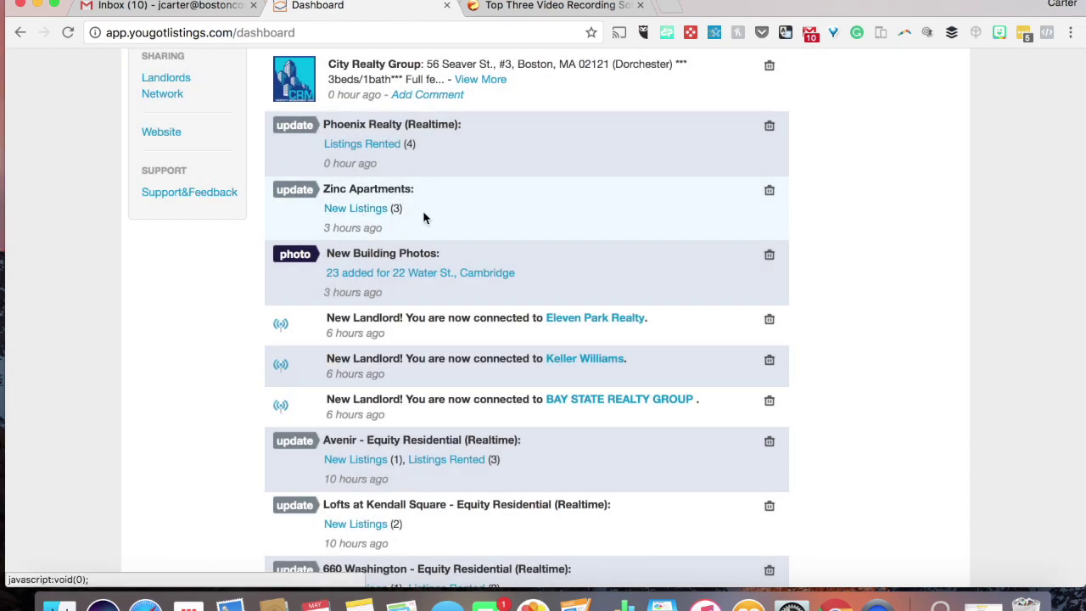
Open the newly connected landlord Eleven Park Realty from the feed and list its on-market rentals.
scroll(478, 239, down, 2)
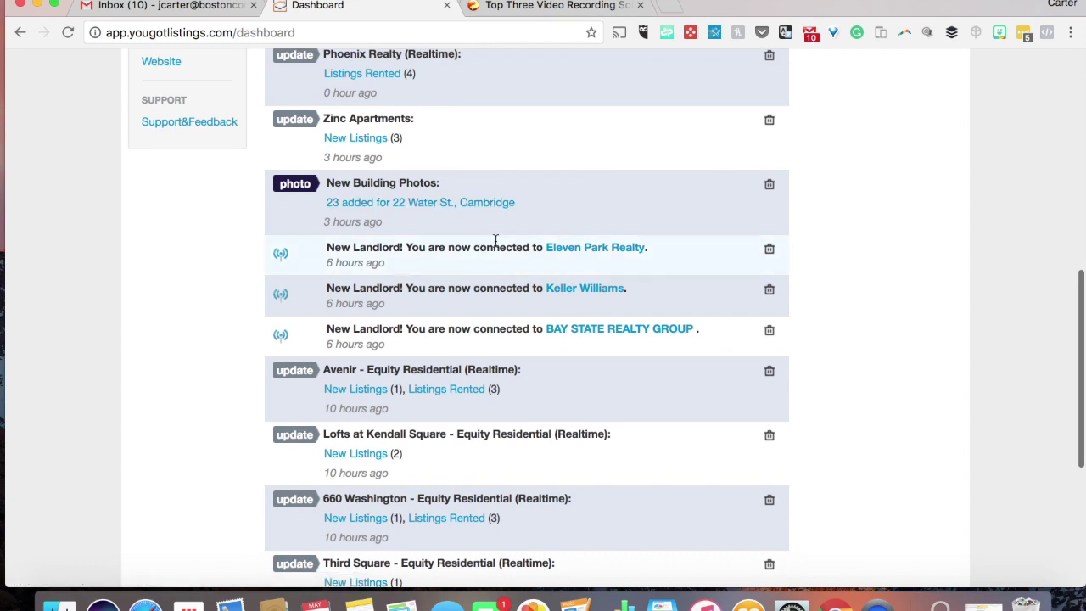
click(576, 257)
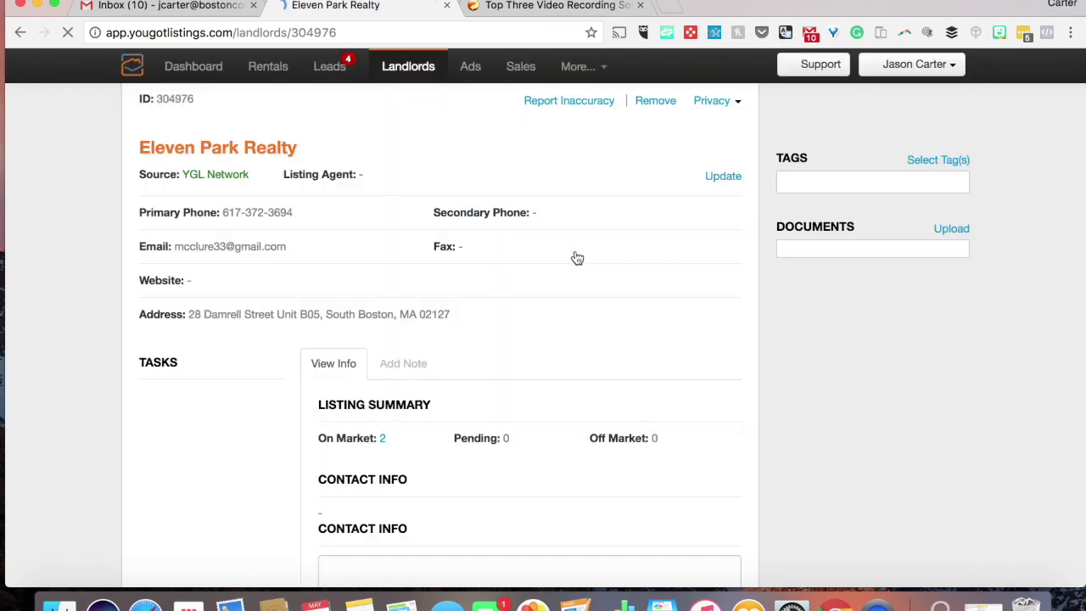
click(381, 440)
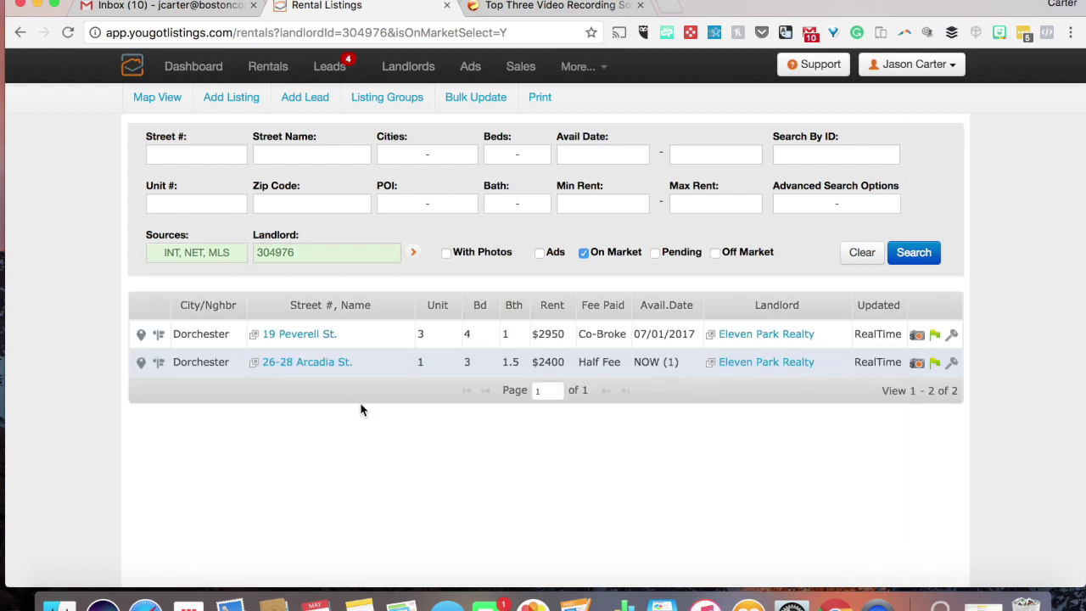
Open Eleven Park Realty's four-bedroom Dorchester rental and examine its listing details.
click(291, 340)
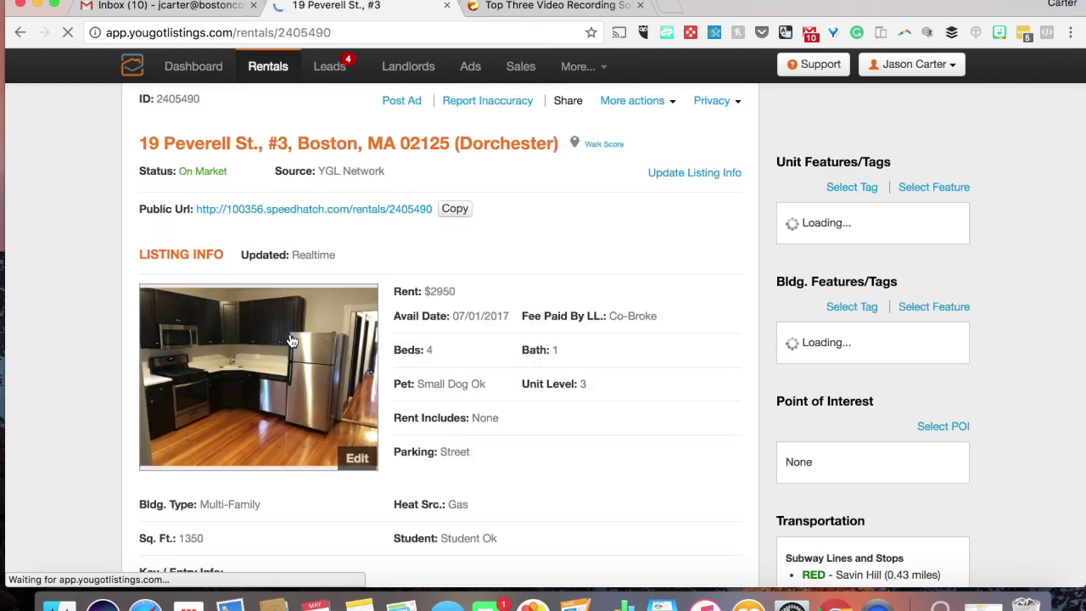
mouse_move(313, 342)
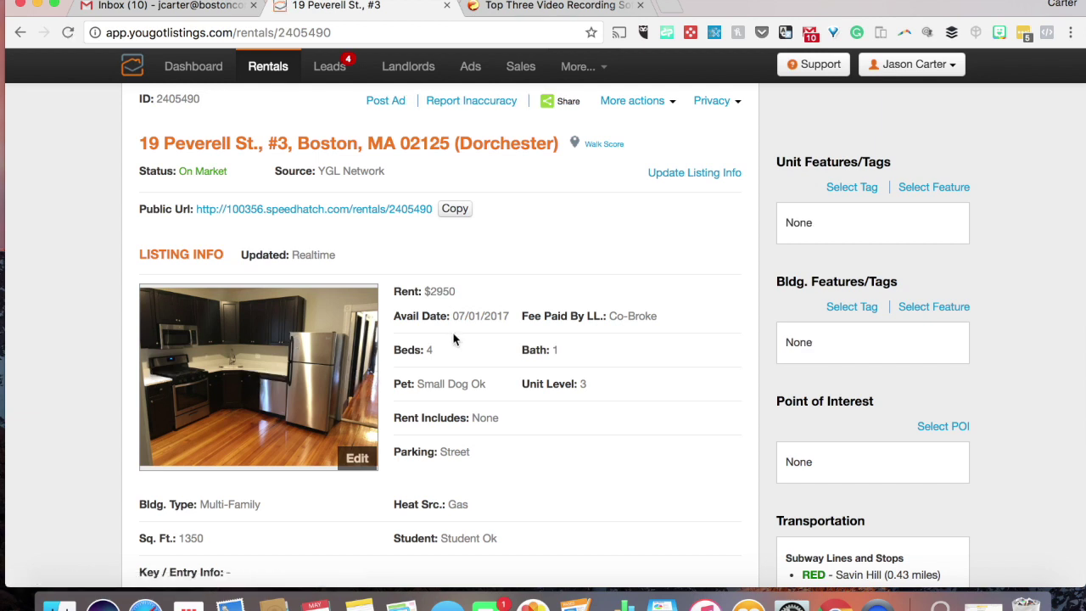
scroll(518, 356, down, 3)
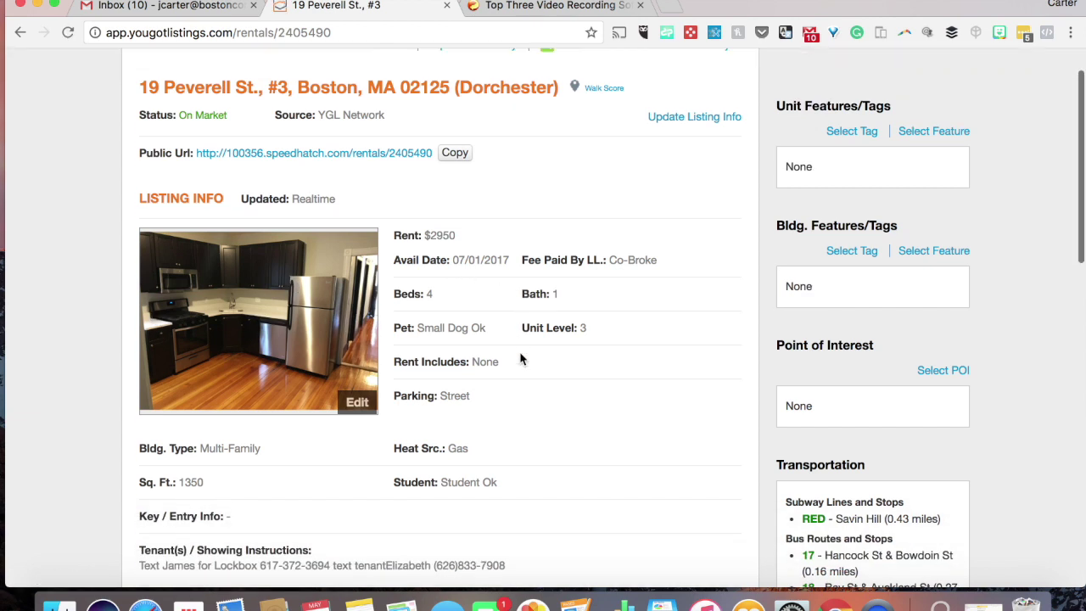
View the Dorchester rental's location in Google Maps, zoom out to the surrounding area, and close the map.
scroll(520, 359, up, 2)
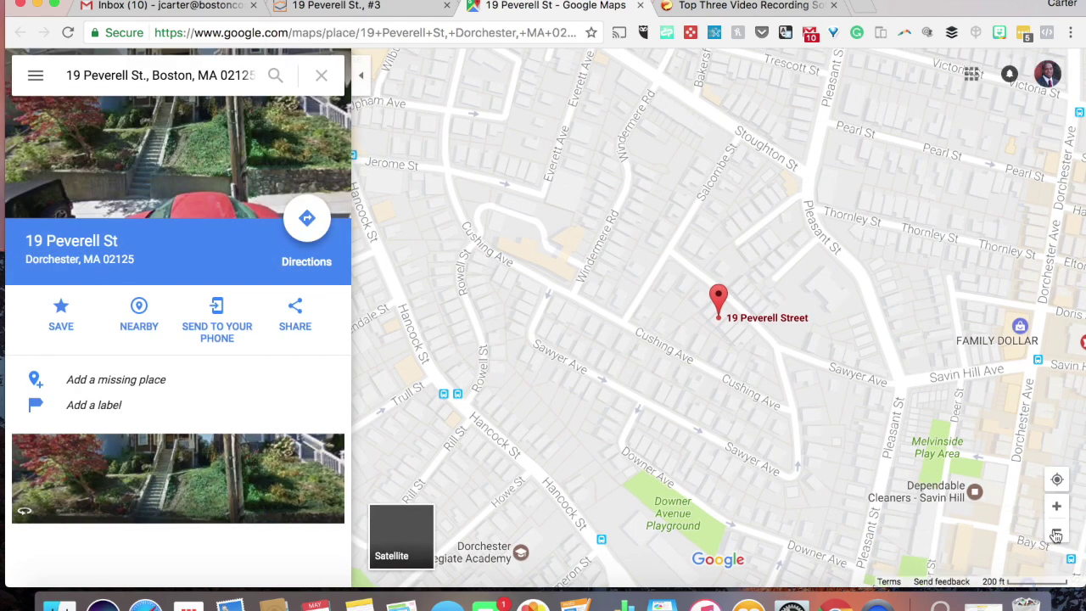
click(1056, 531)
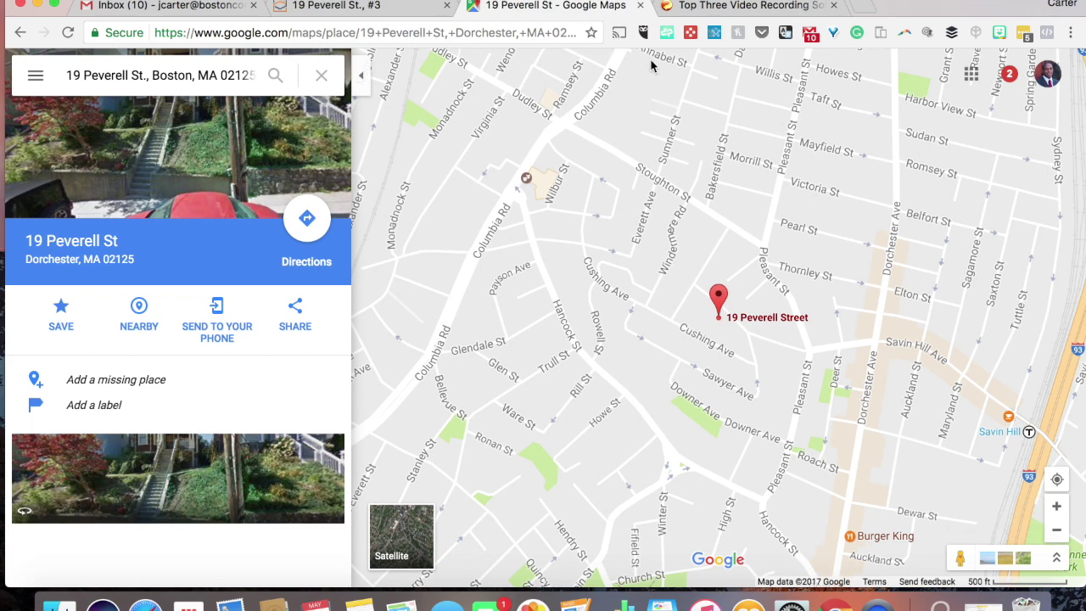
click(640, 5)
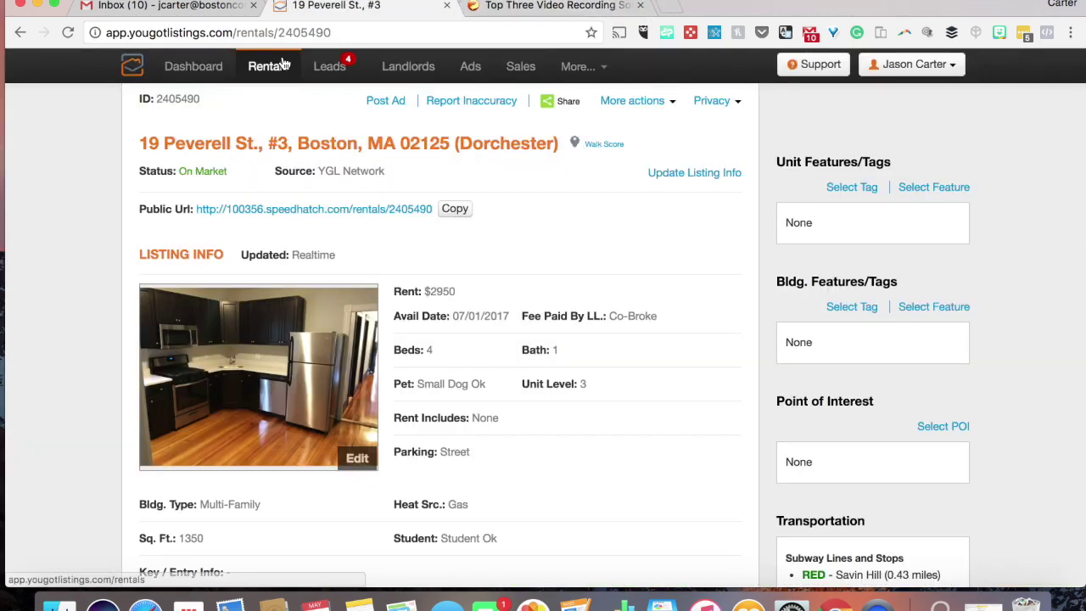
Return from the Dorchester rental to the dashboard feed.
click(20, 33)
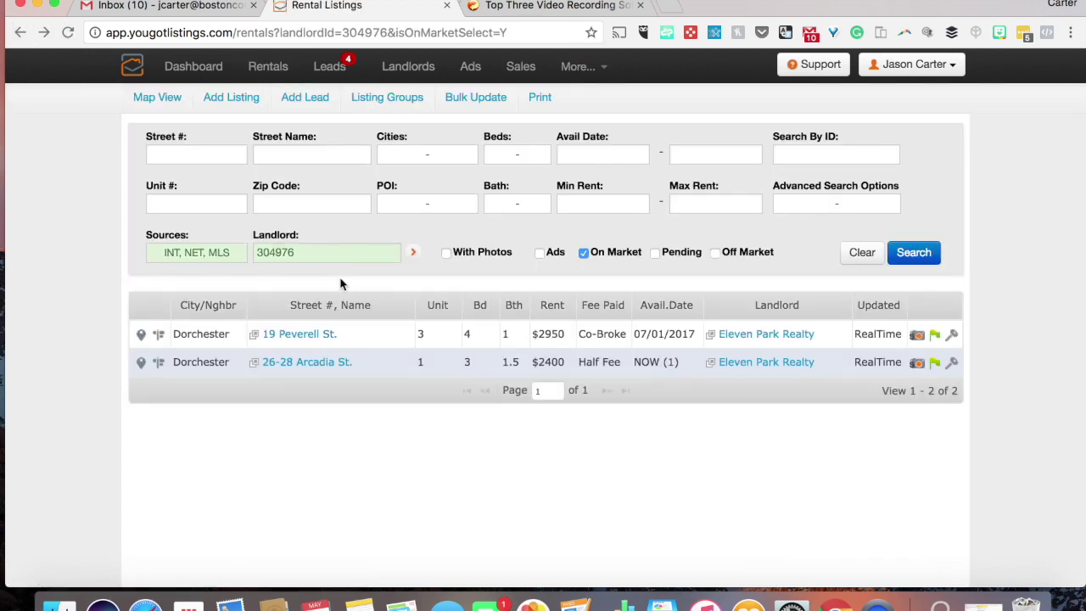
click(21, 33)
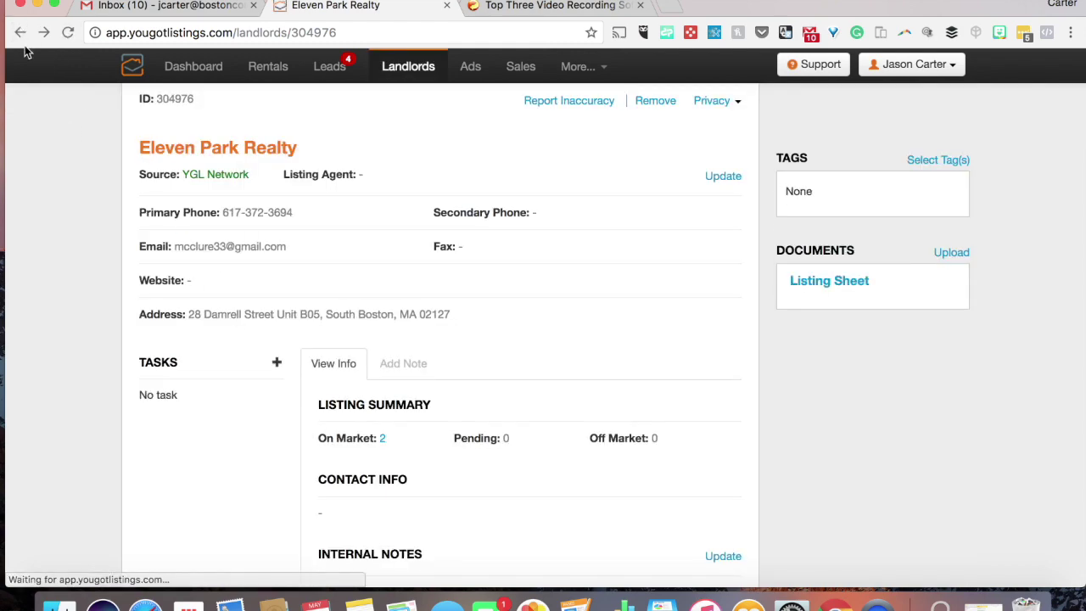
click(21, 34)
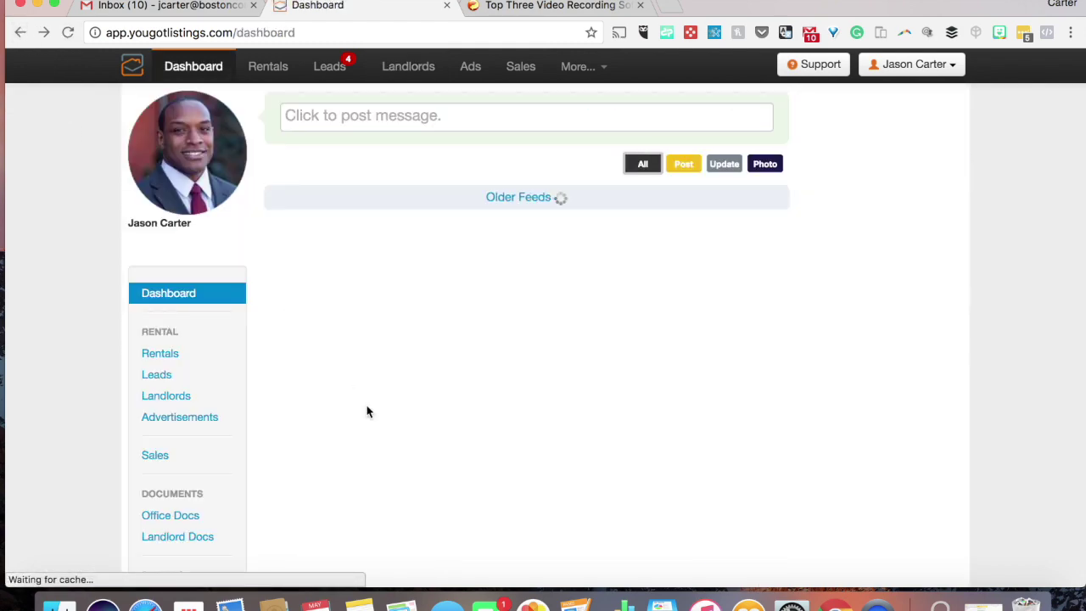
Open the newly connected landlord Keller Williams from the feed and list its on-market rentals.
scroll(373, 420, down, 3)
scroll(374, 421, down, 6)
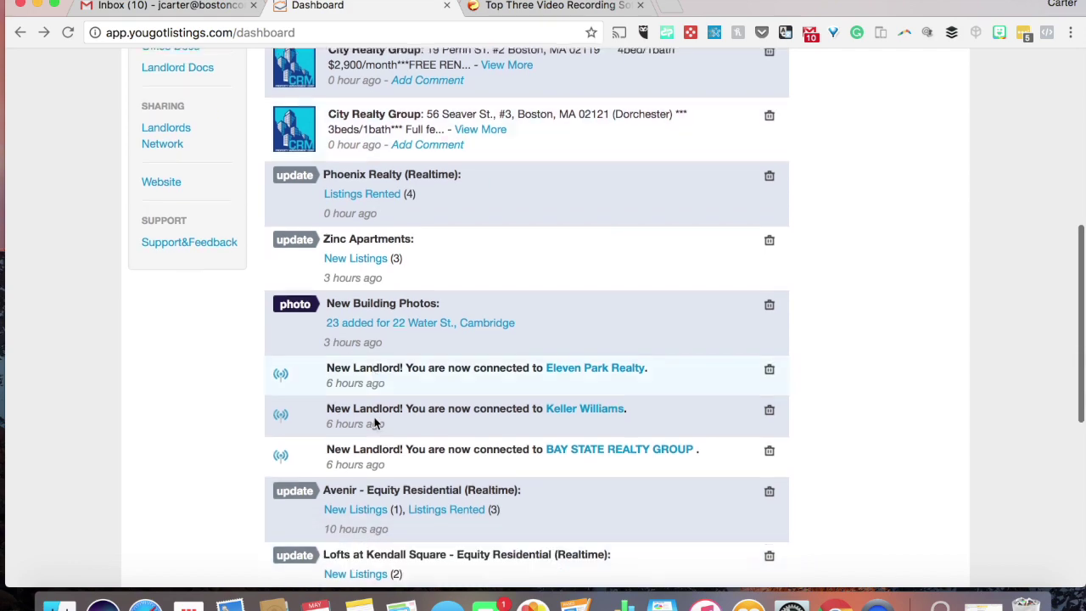
click(585, 346)
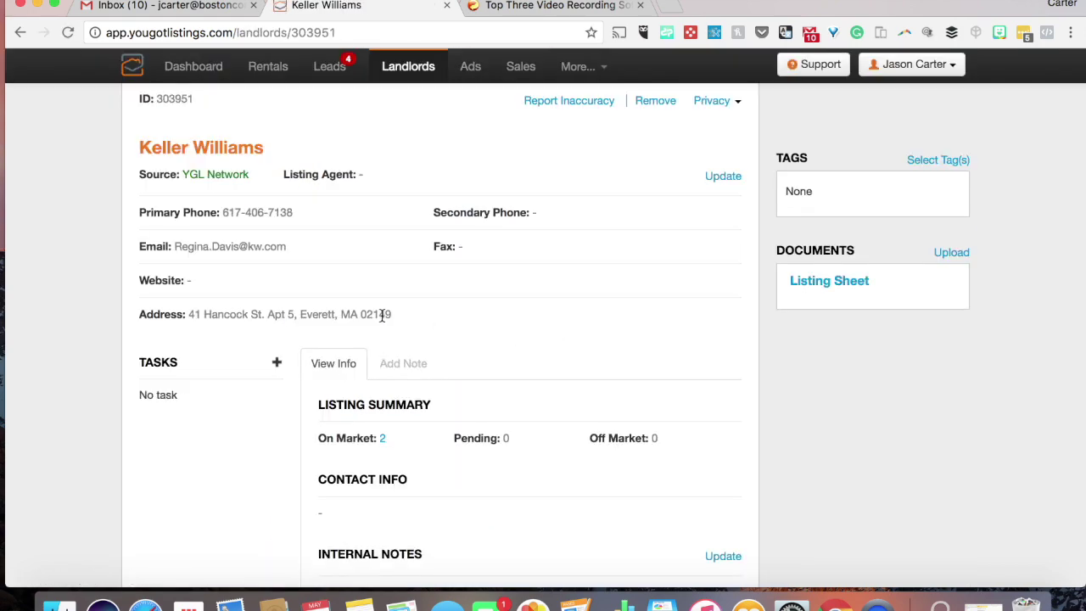
scroll(382, 316, down, 5)
scroll(382, 316, up, 2)
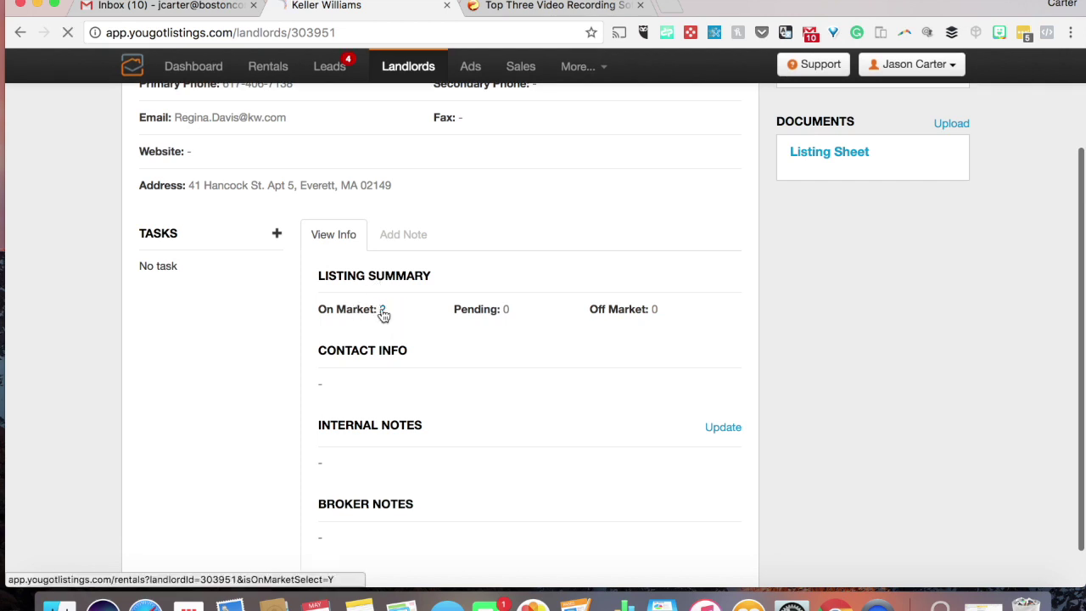
click(381, 310)
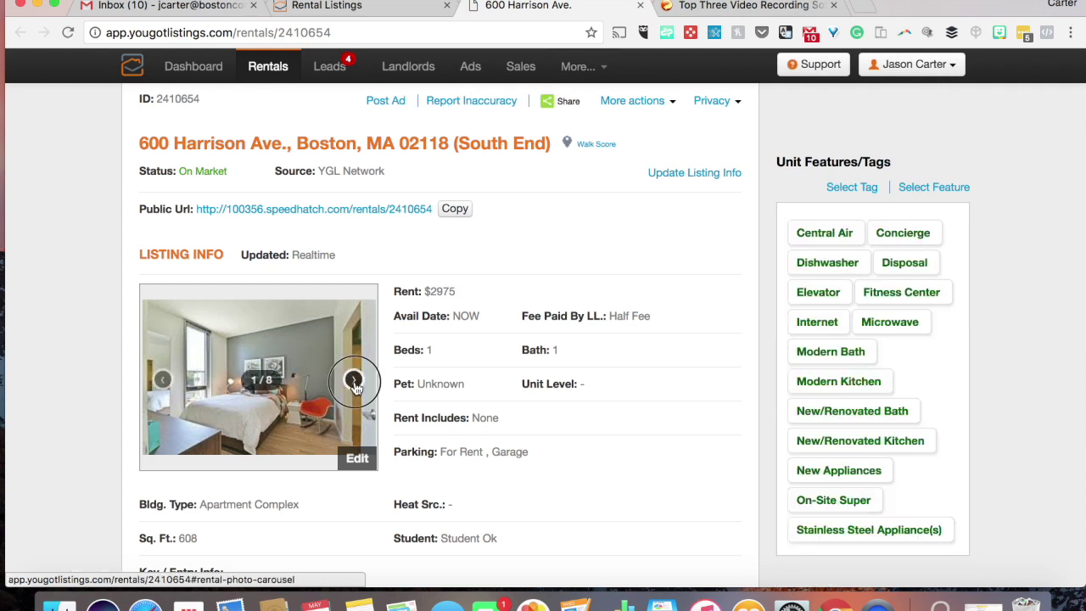
Browse through the photos of the one-bedroom South End rental listing.
click(354, 382)
click(354, 381)
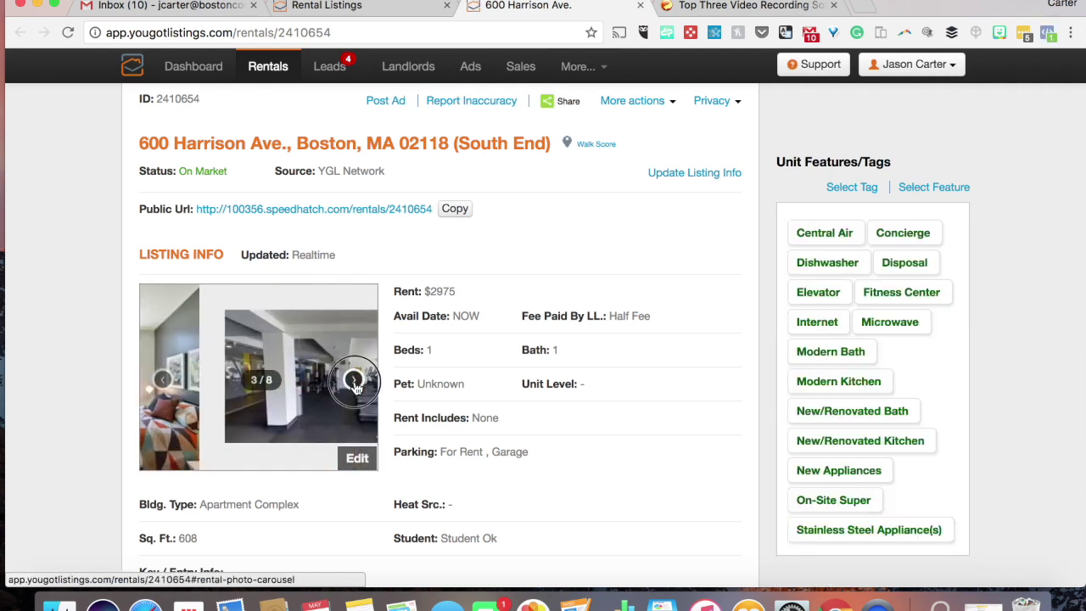
click(352, 381)
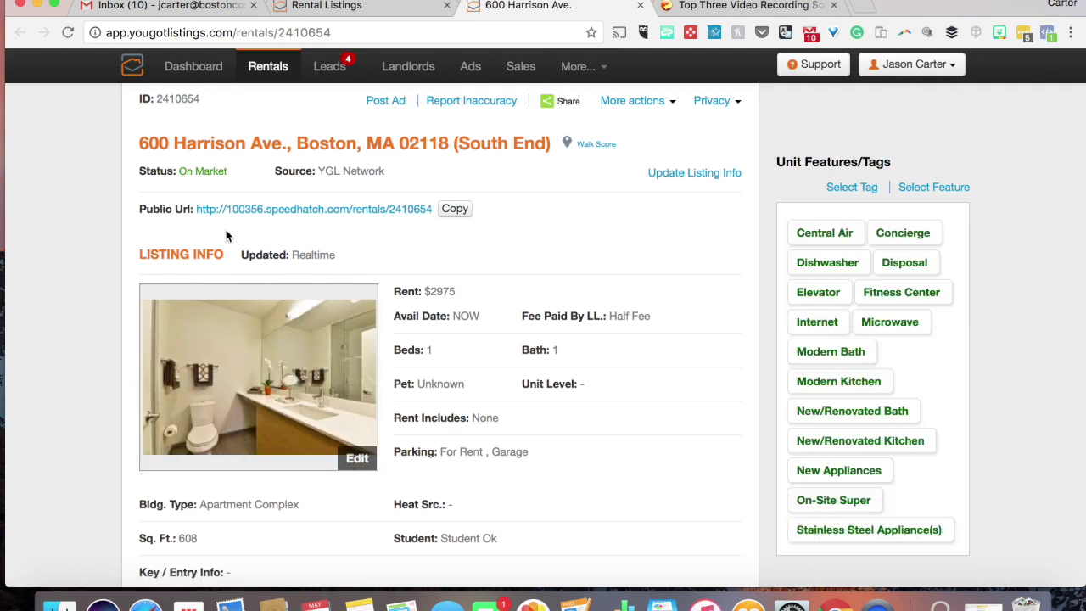
Close the South End rental listing and return to the dashboard feed.
click(640, 6)
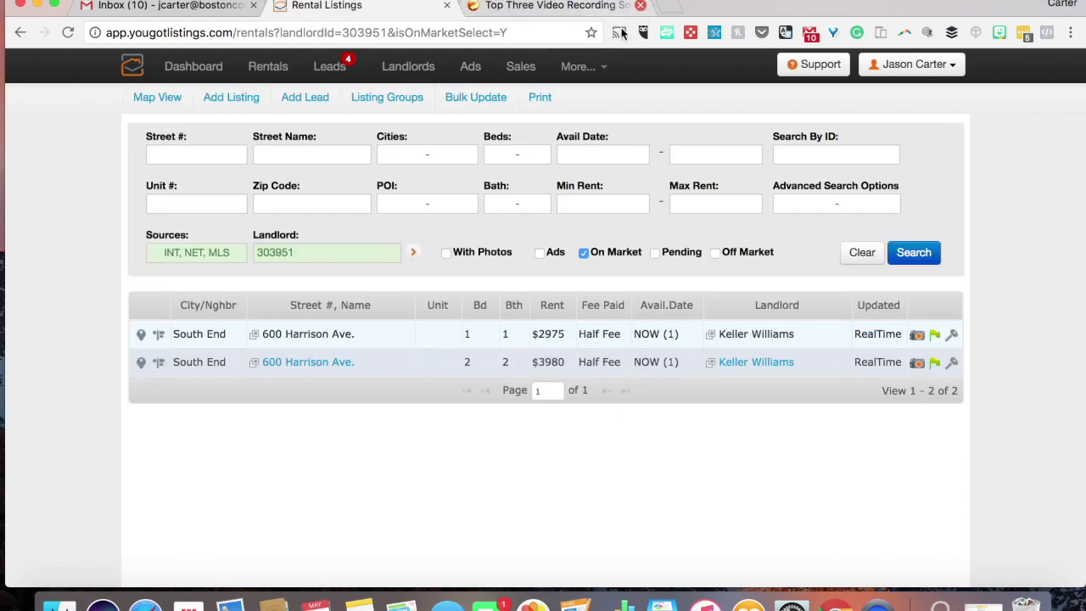
click(20, 32)
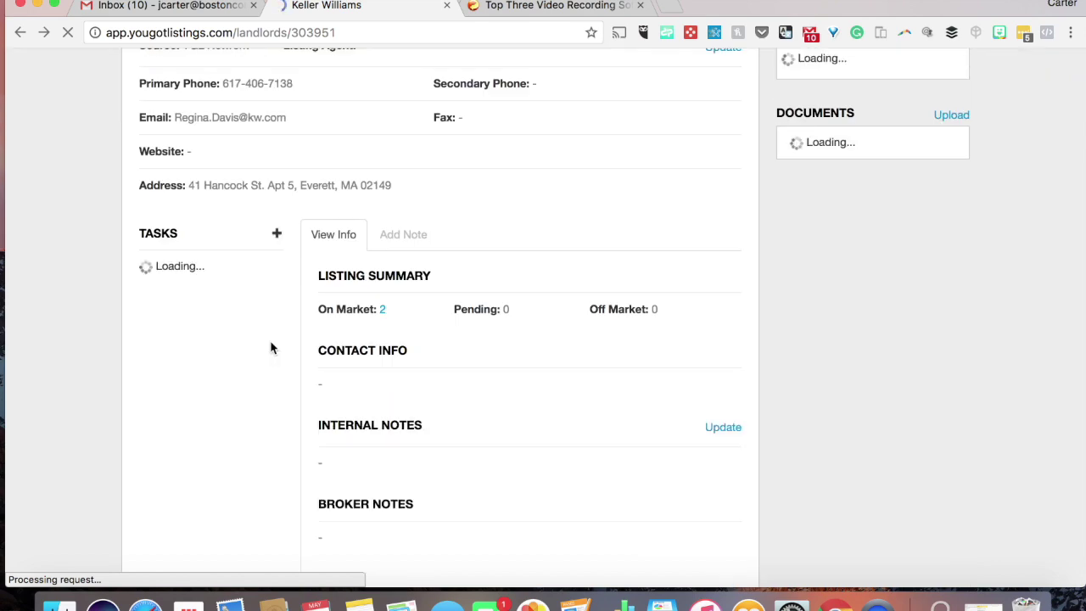
click(20, 32)
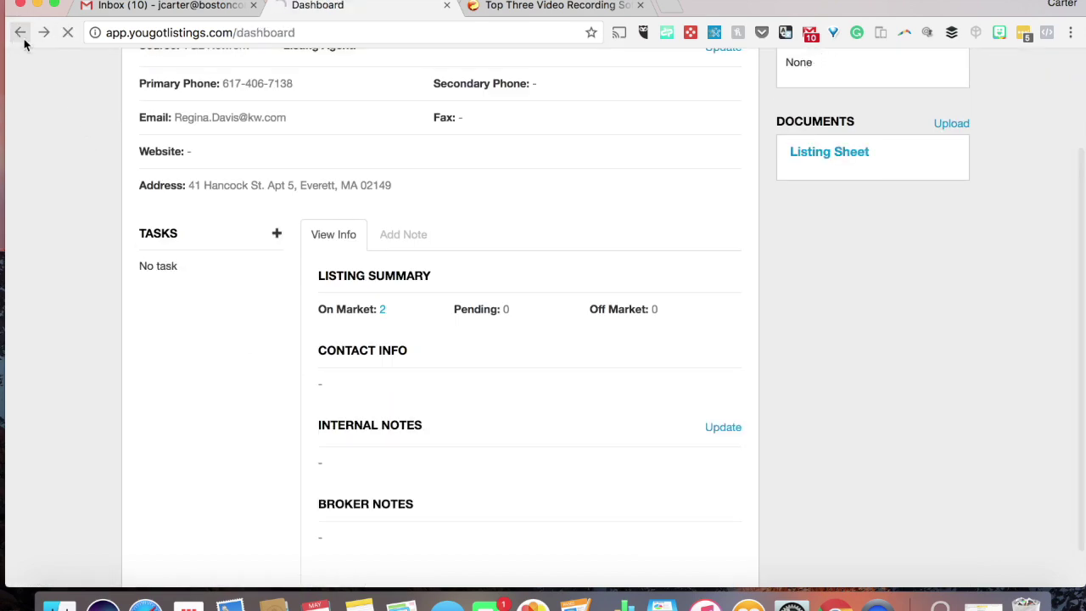
Open the newly connected landlord BAY STATE REALTY GROUP from the feed and list its on-market rentals.
scroll(332, 359, down, 3)
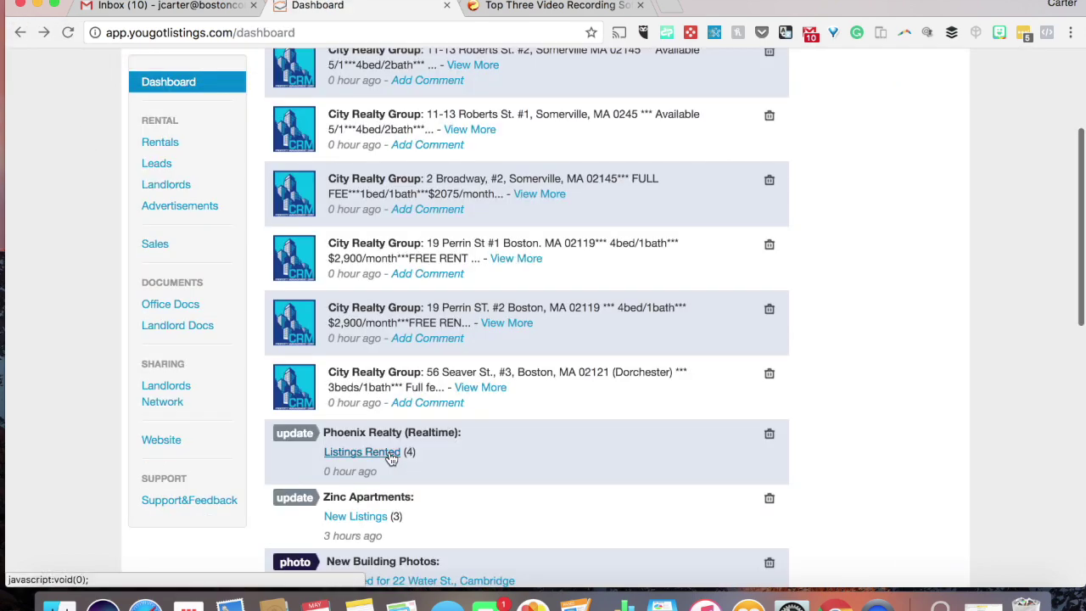
scroll(391, 458, down, 5)
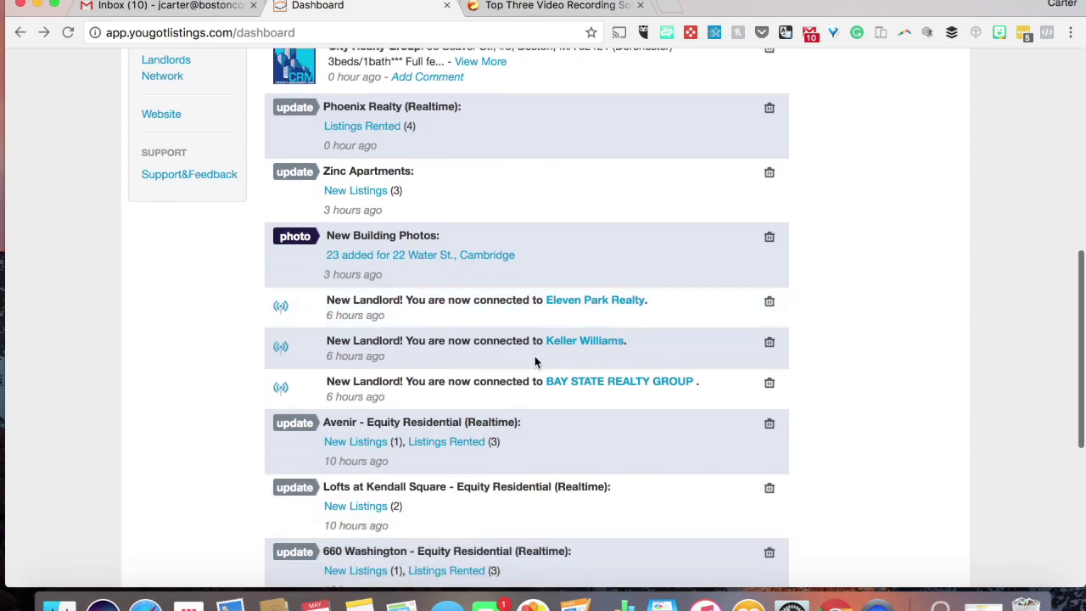
click(580, 385)
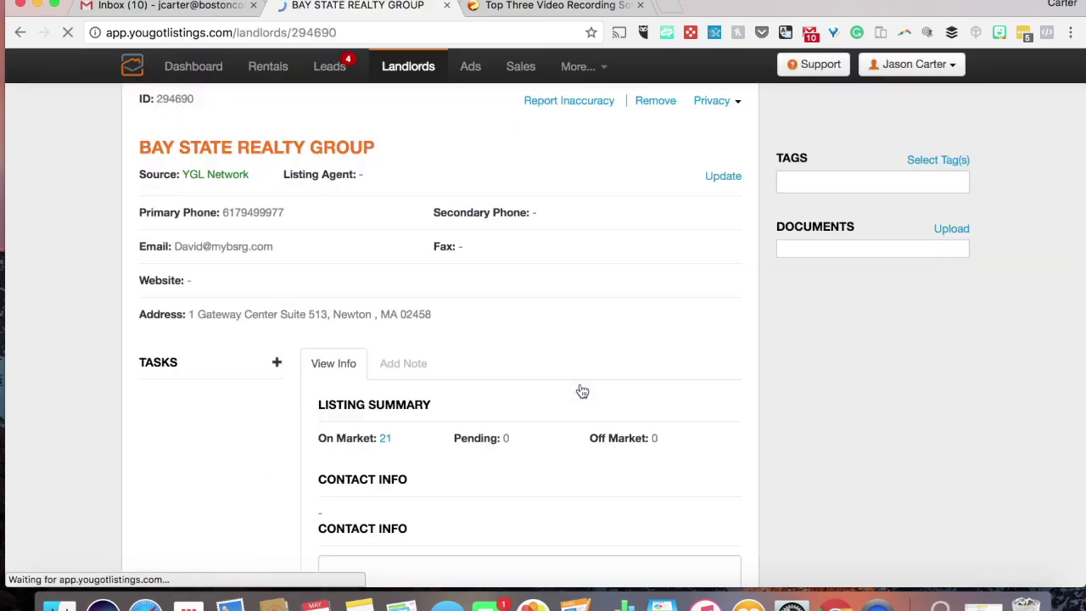
click(384, 437)
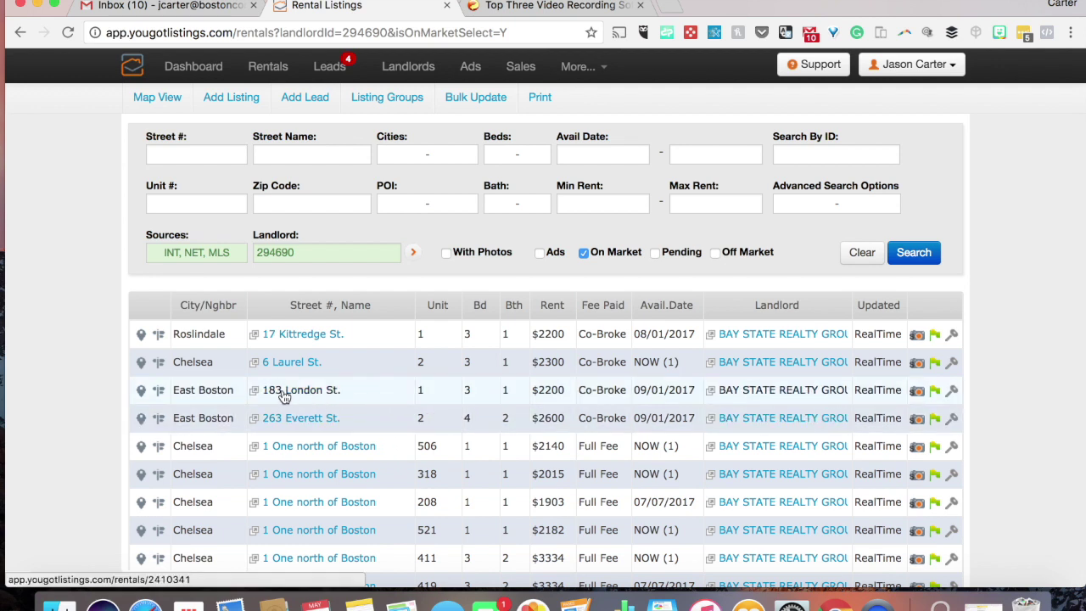
Open the three-bedroom East Boston rental along with its Google Maps location and browse through the listing's photos.
click(257, 397)
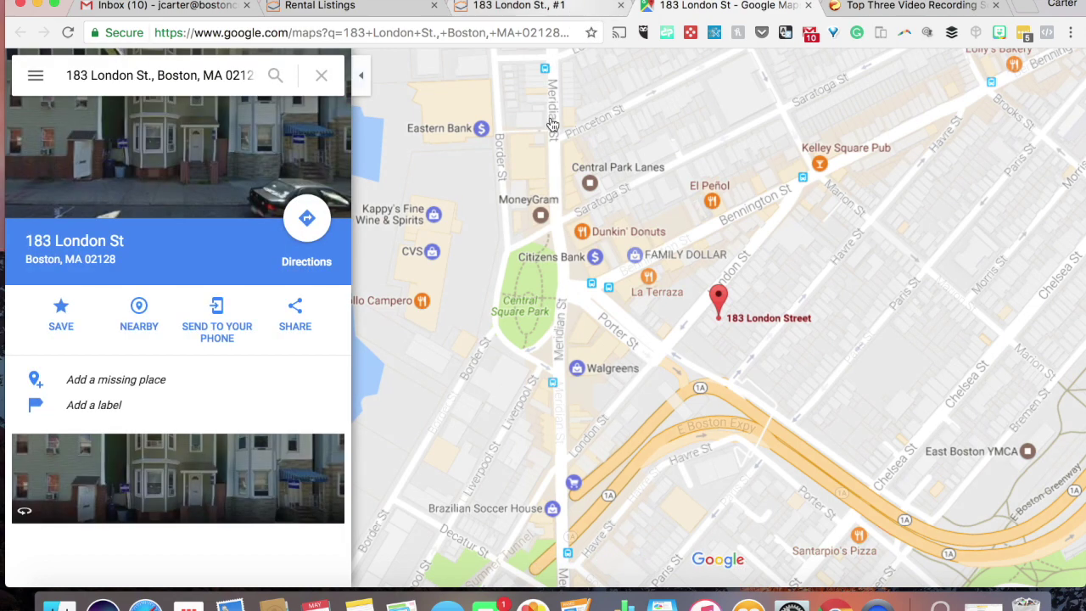
click(558, 8)
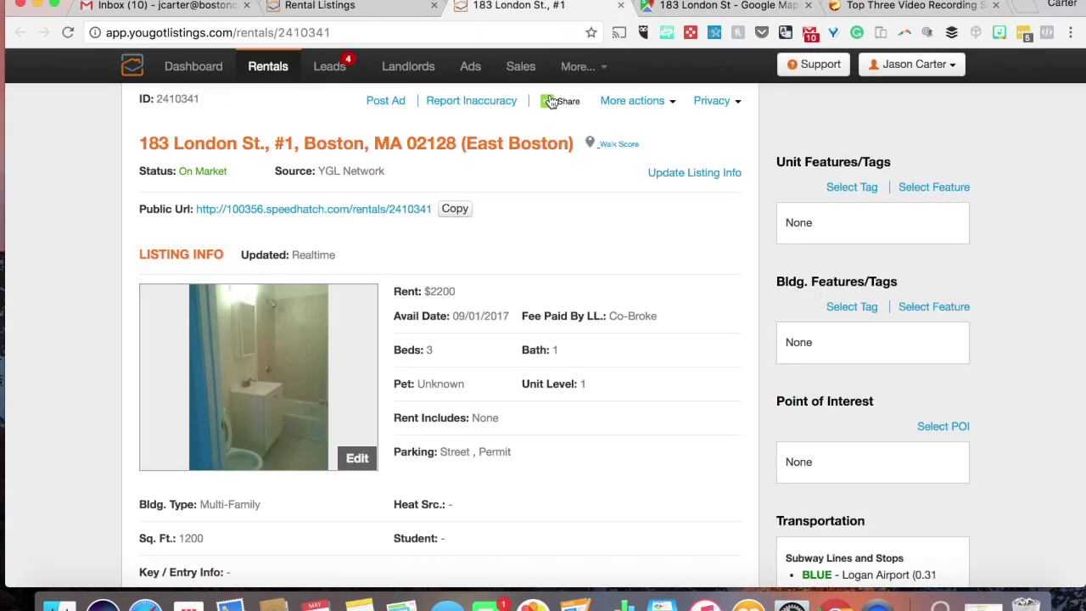
click(353, 382)
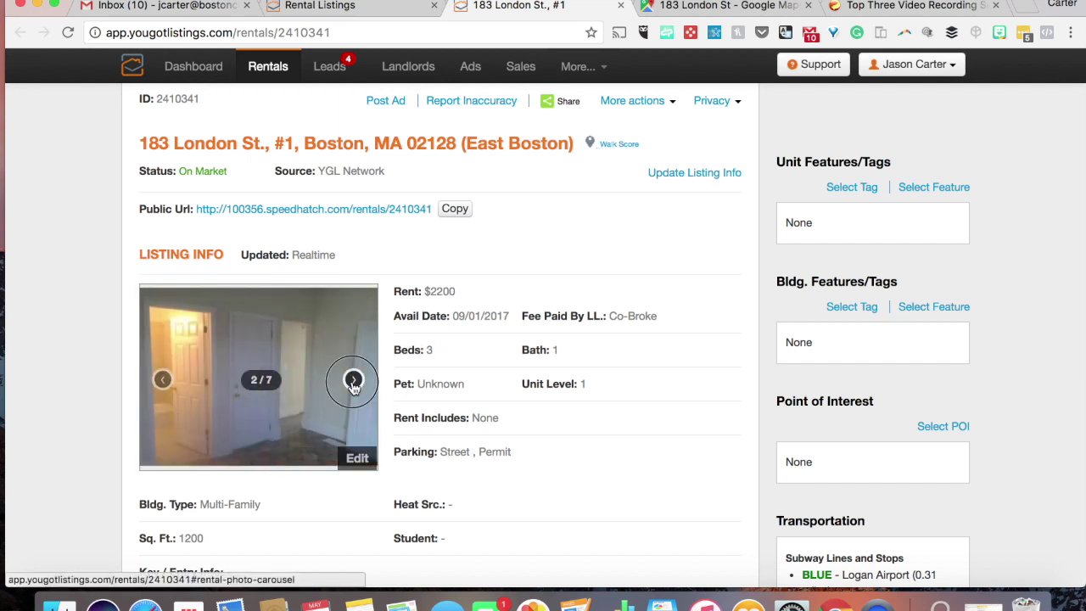
click(353, 381)
click(353, 381)
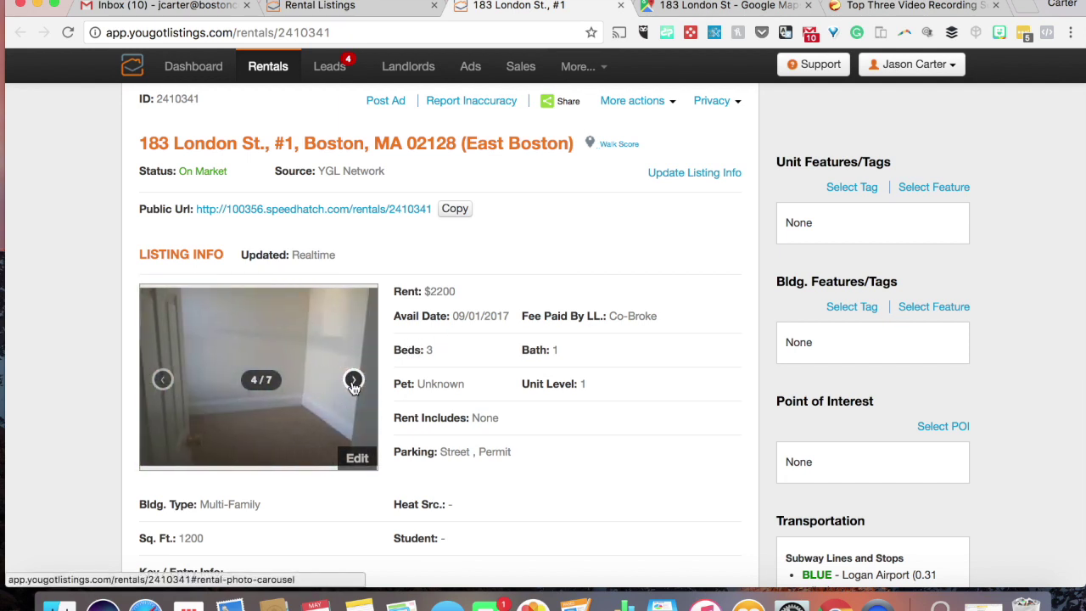
click(353, 382)
click(353, 381)
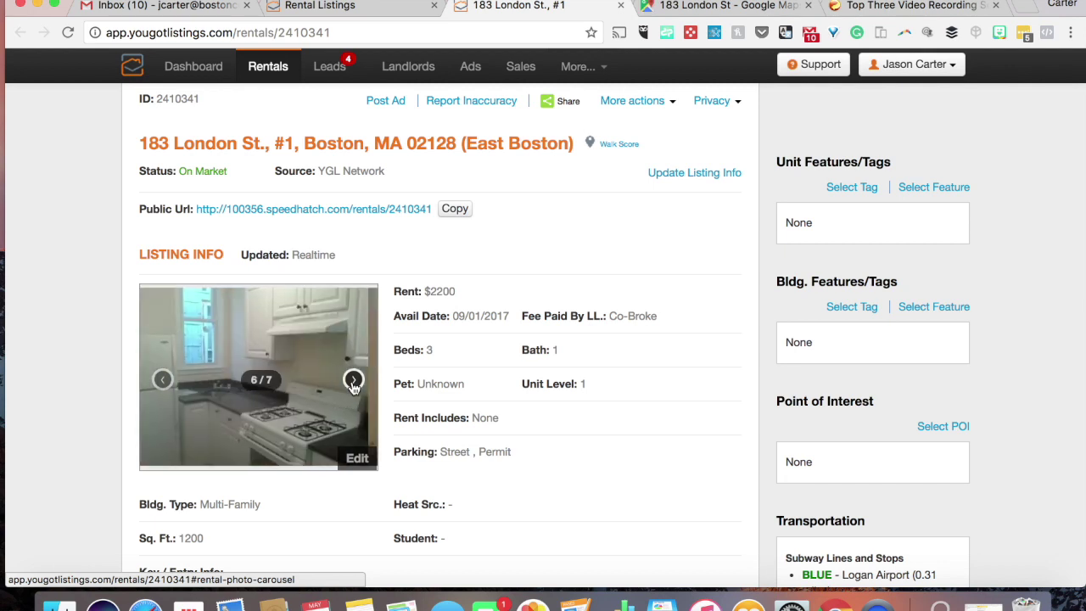
click(353, 381)
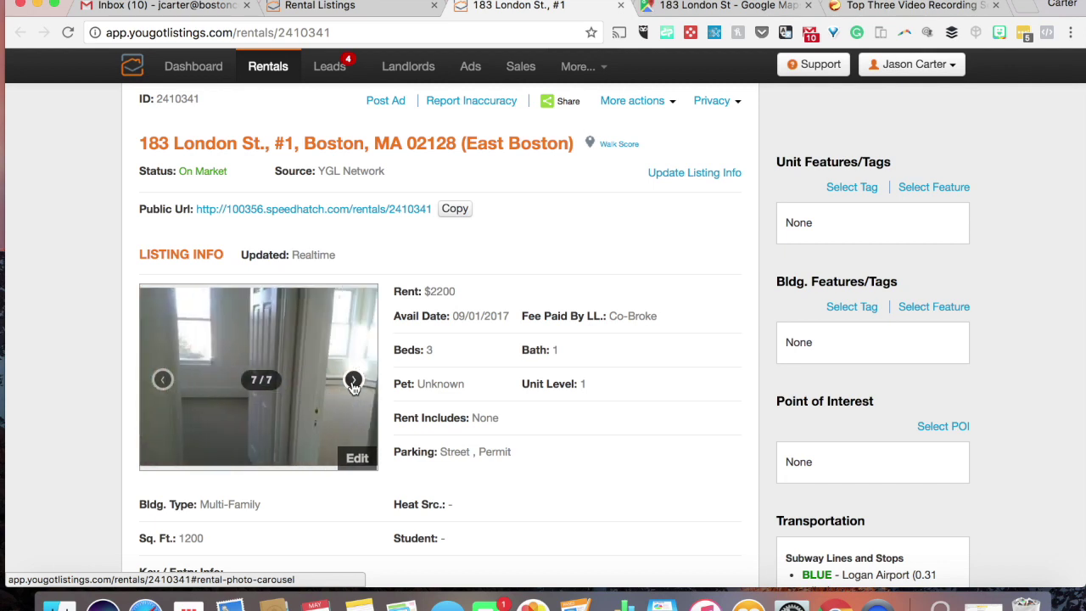
click(353, 381)
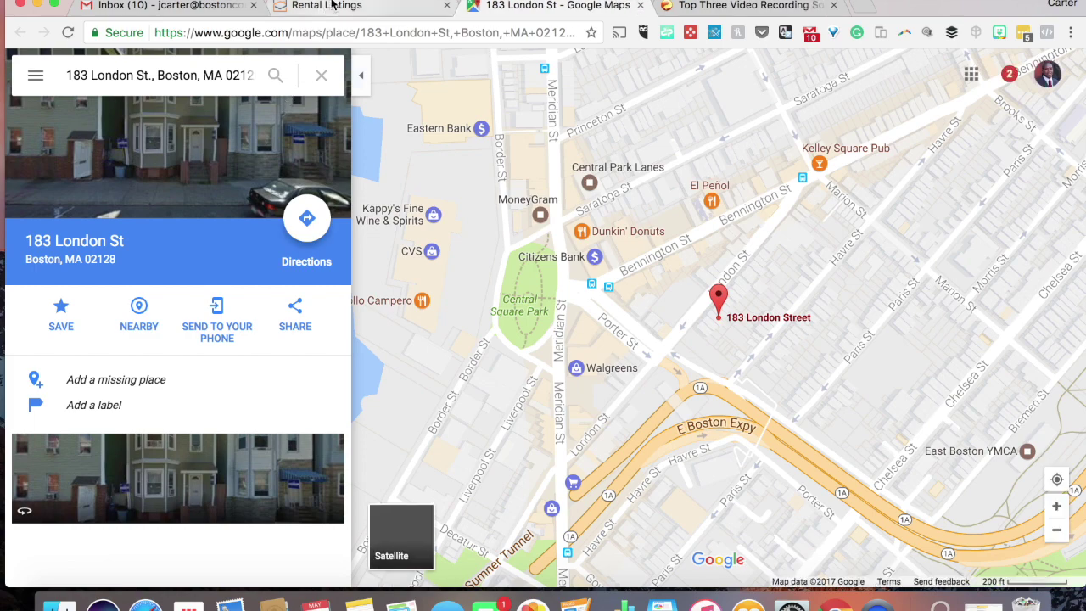
Close the East Boston rental's map and open the one-bedroom Boston rental, unit 1806, from the landlord's list.
key(super+w)
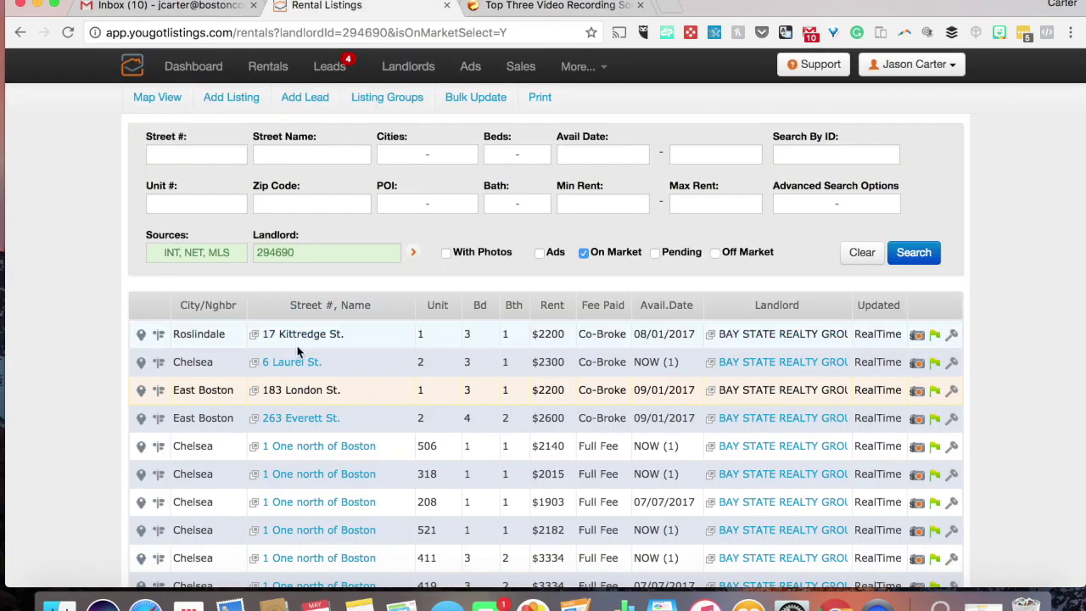
scroll(295, 433, down, 1)
scroll(295, 435, down, 2)
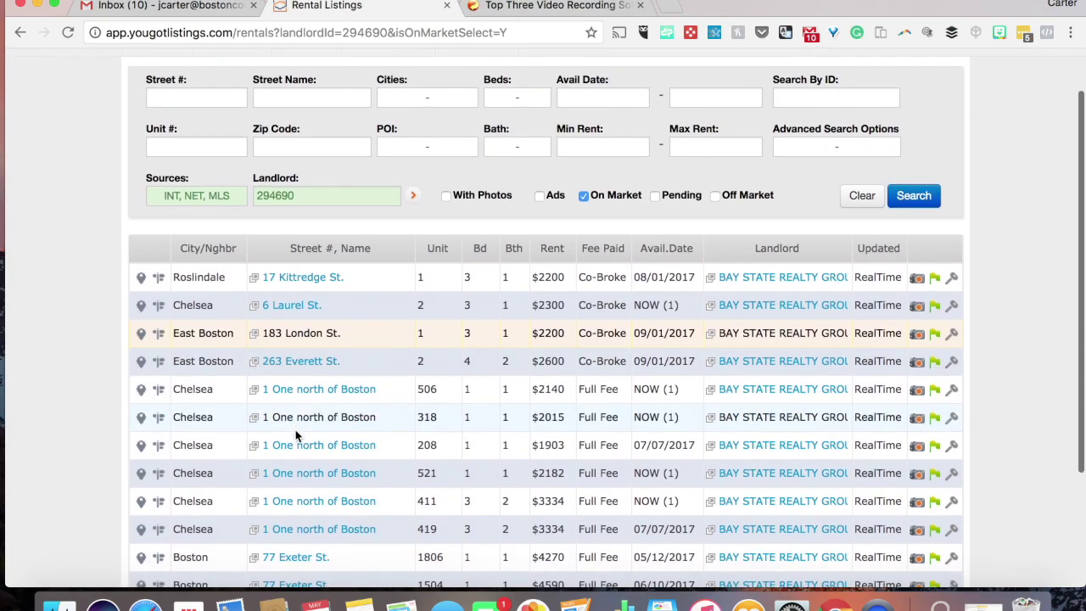
scroll(295, 435, down, 1)
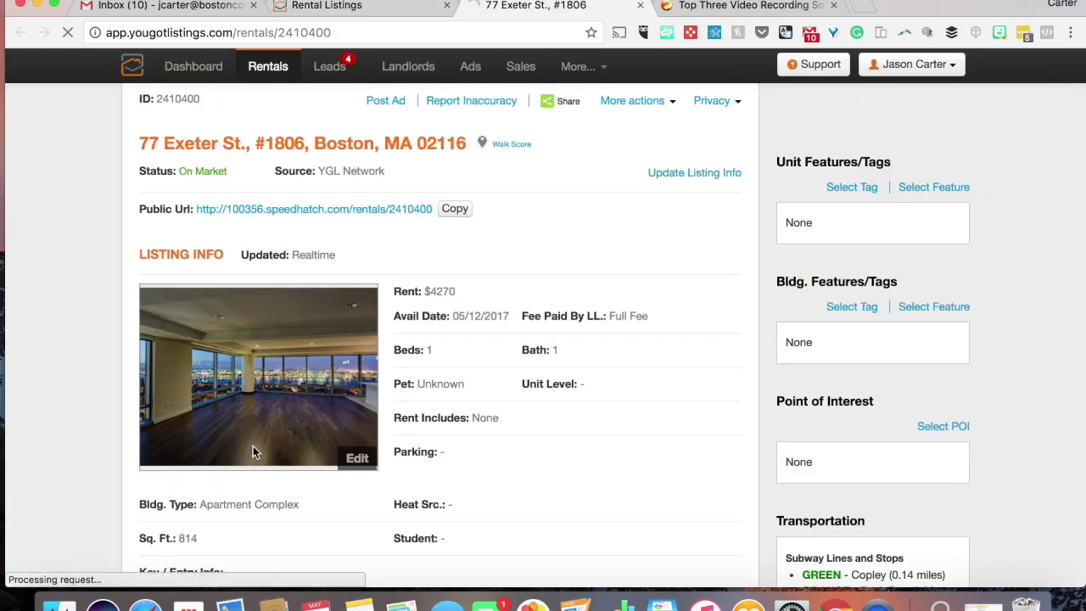
Review the full details of the unit 1806 rental, from the listing info down to the broker notes.
scroll(253, 451, down, 1)
scroll(253, 452, down, 4)
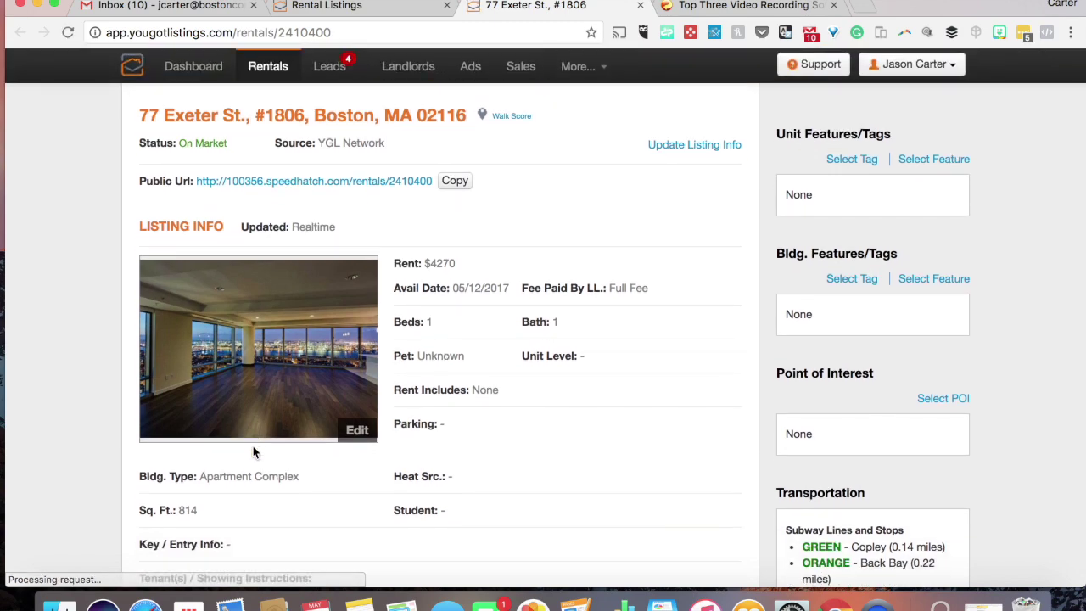
scroll(253, 452, down, 12)
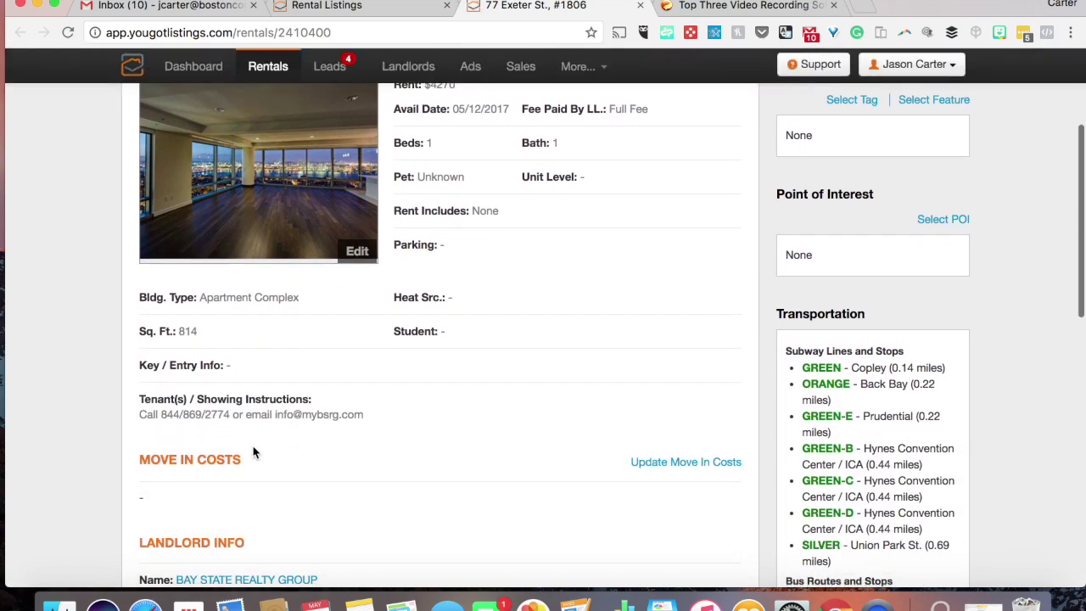
scroll(253, 451, down, 6)
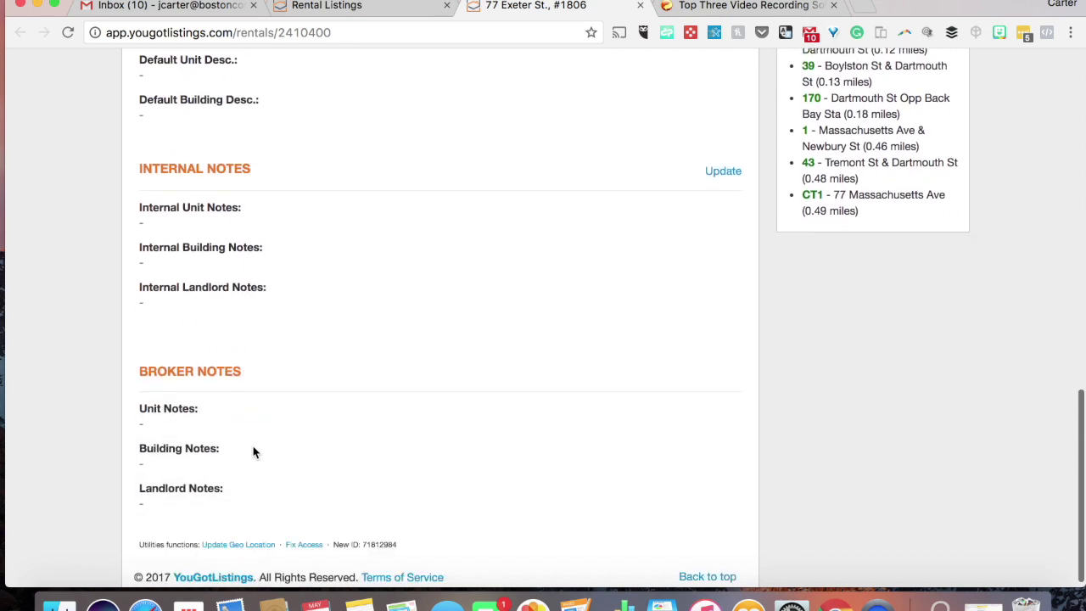
scroll(252, 451, up, 20)
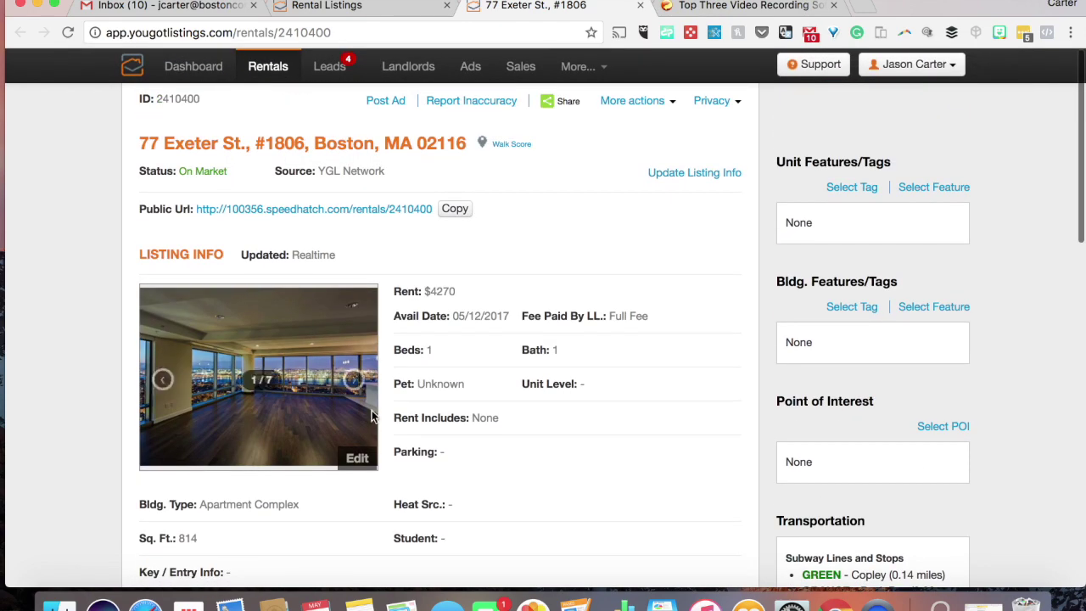
Browse through all the photos of the unit 1806 rental in Boston.
click(355, 380)
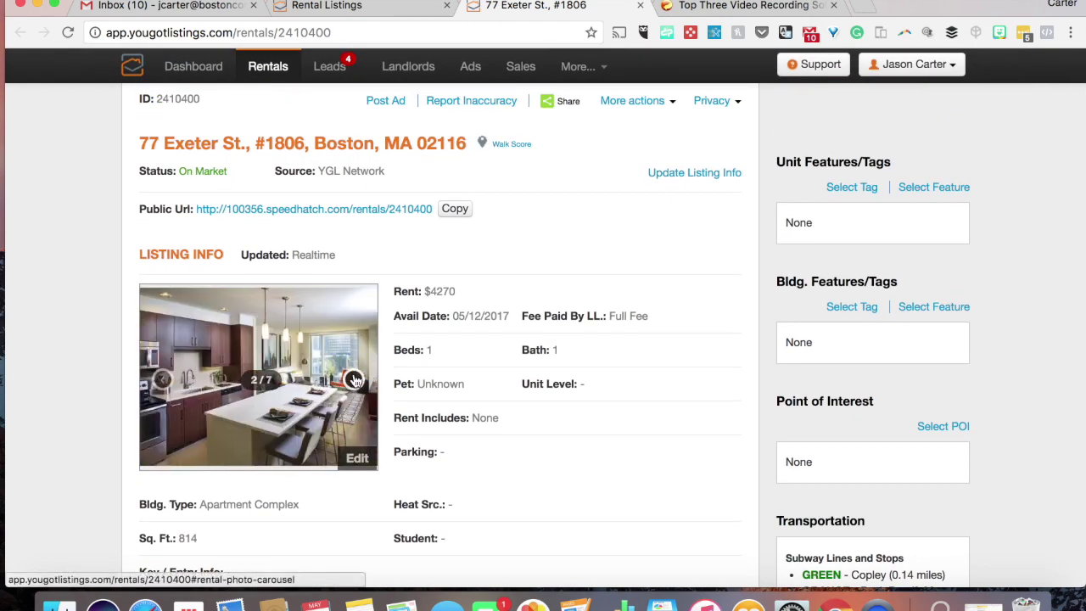
click(355, 380)
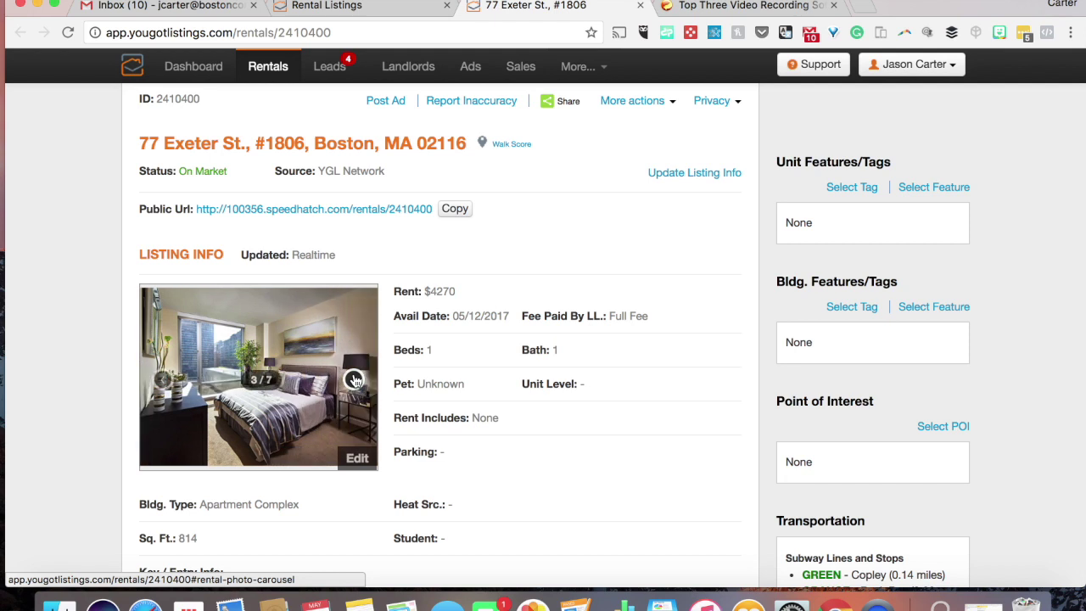
click(354, 380)
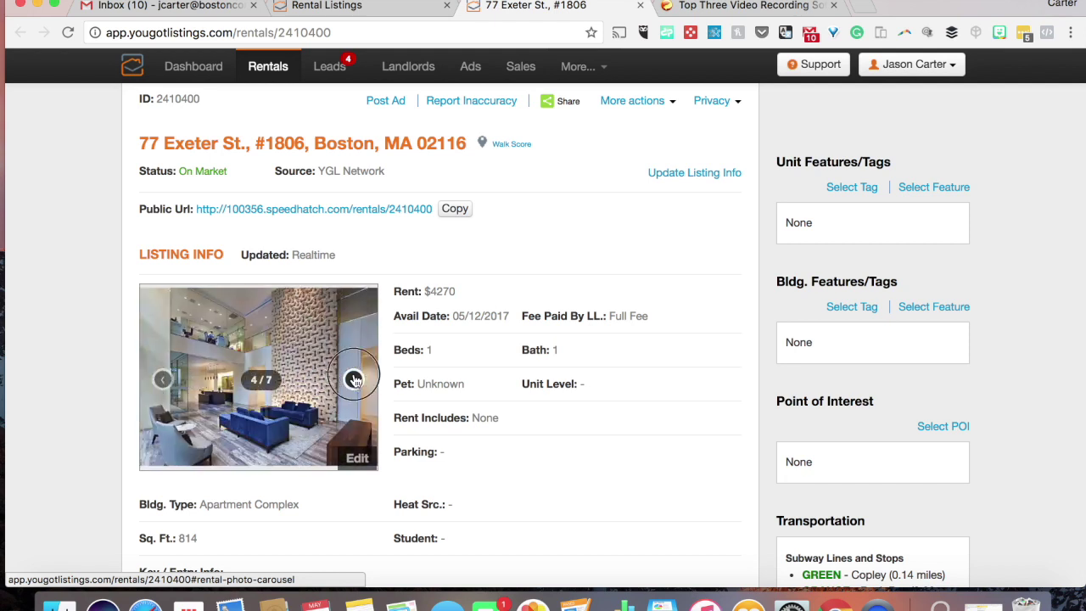
click(355, 380)
click(354, 380)
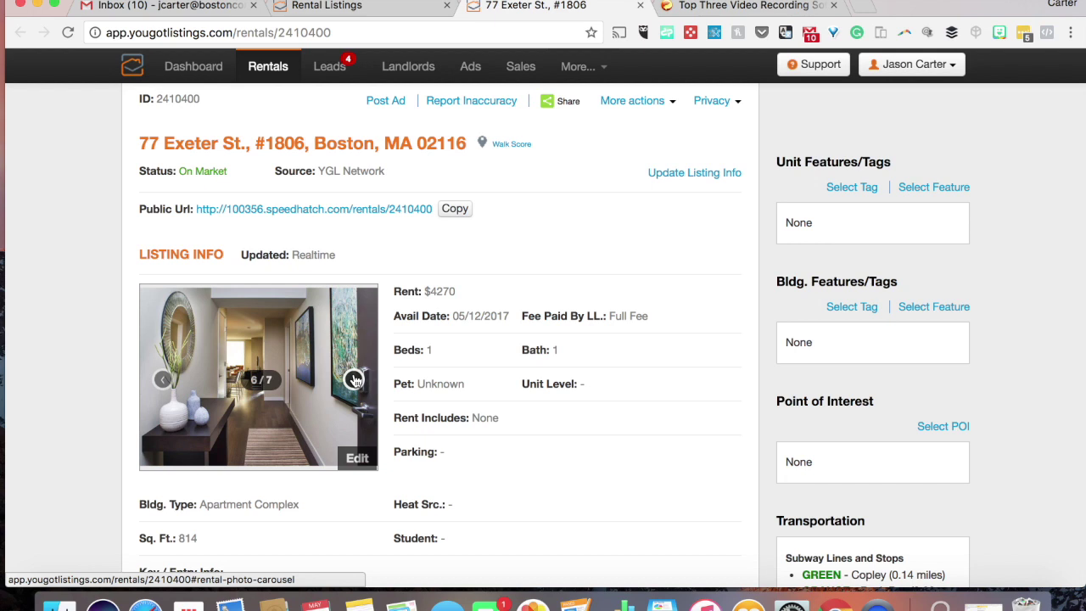
click(354, 380)
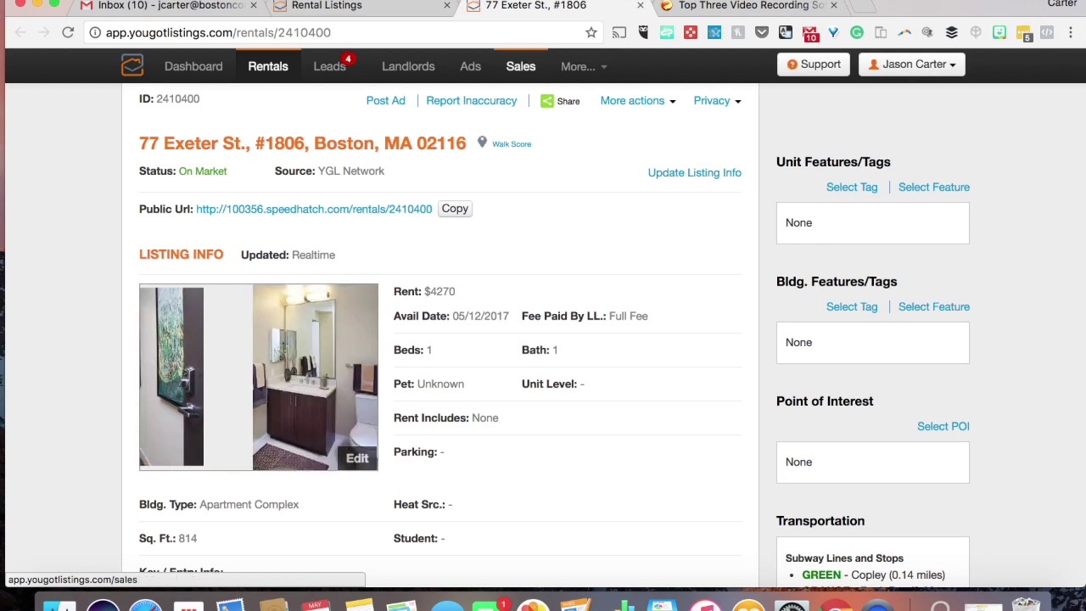
Go back to the landlord's rental list, open Chelsea unit 208 in a new tab, and browse through its photos.
click(384, 7)
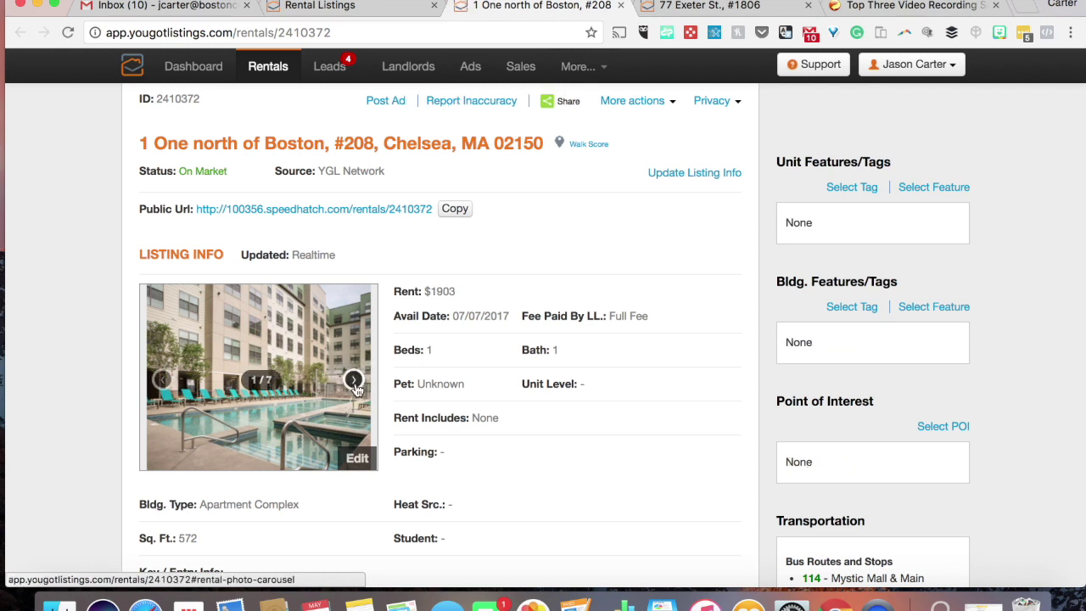
click(354, 381)
click(354, 381)
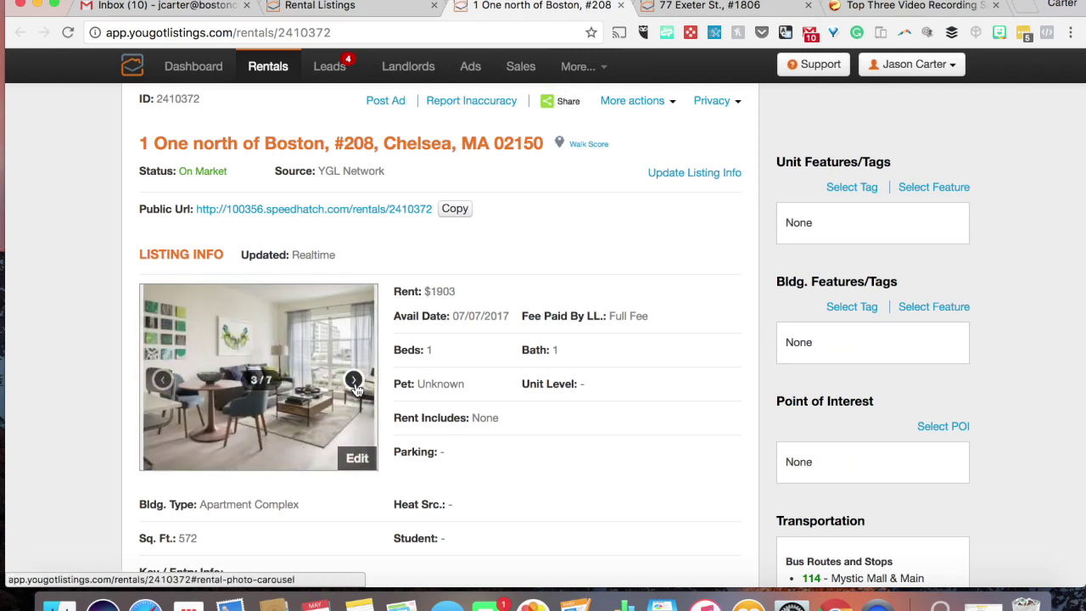
click(354, 381)
click(354, 381)
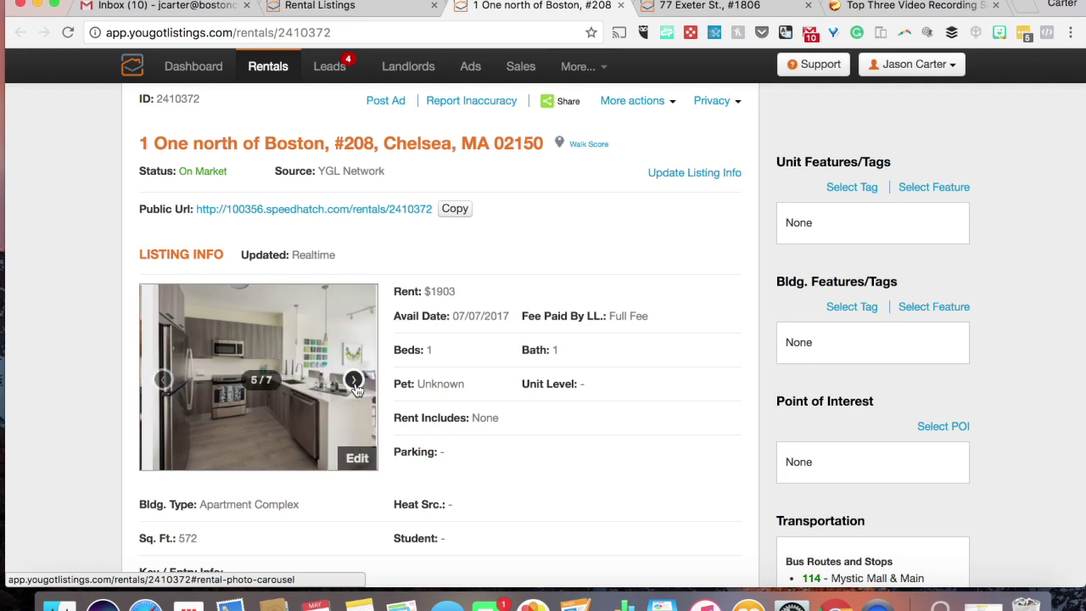
click(354, 381)
click(354, 380)
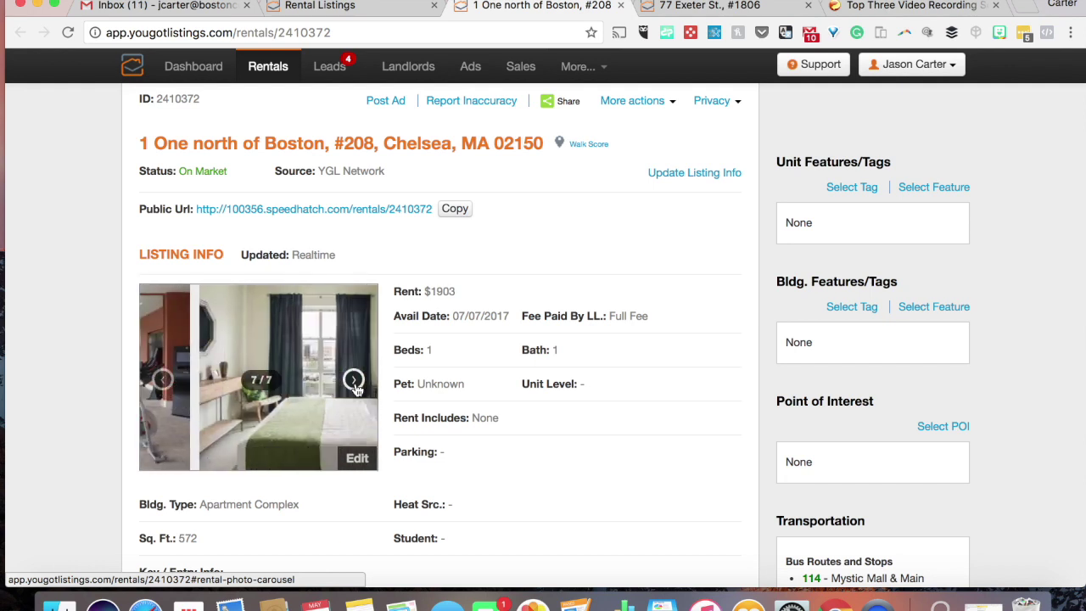
Open Chelsea unit 411 from the landlord's rental list in a new tab and return to the list.
click(351, 8)
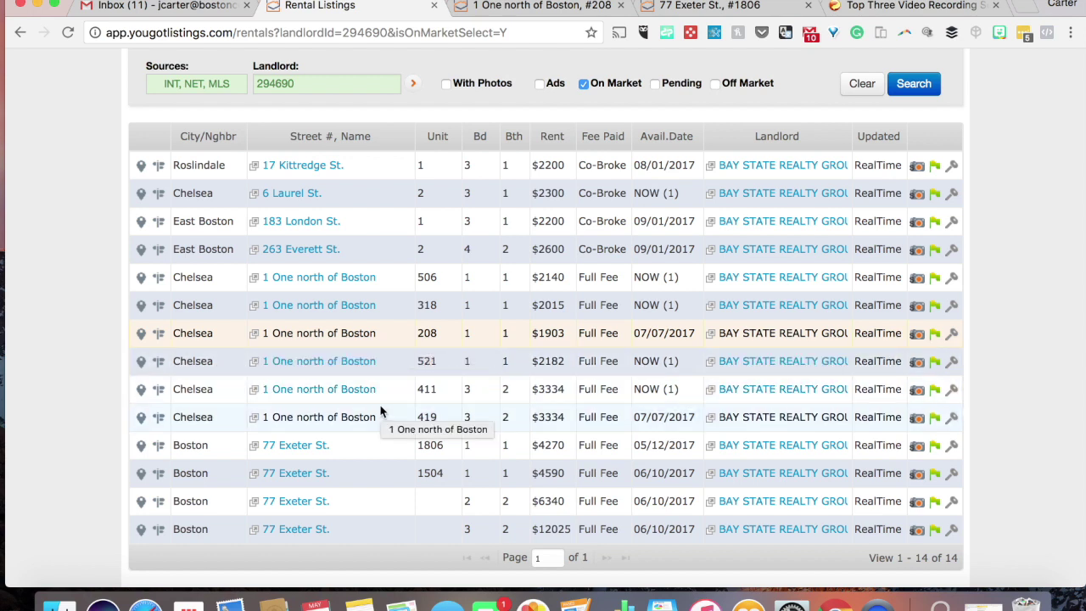
click(254, 392)
click(338, 5)
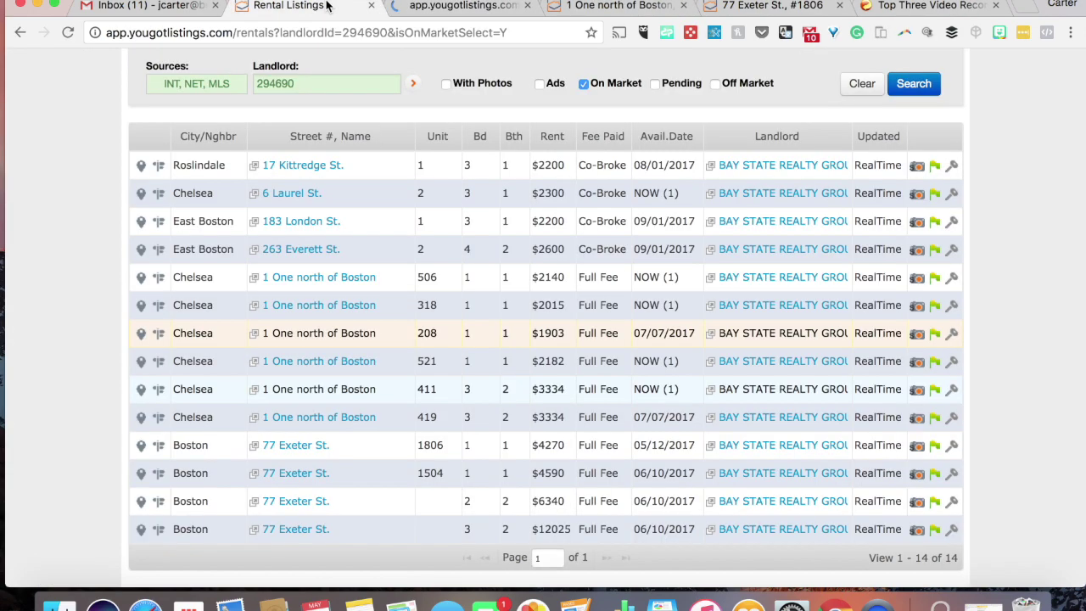
Open the two-bedroom Boston rental in another tab and look over the landlord's on-market rental list.
scroll(363, 395, down, 1)
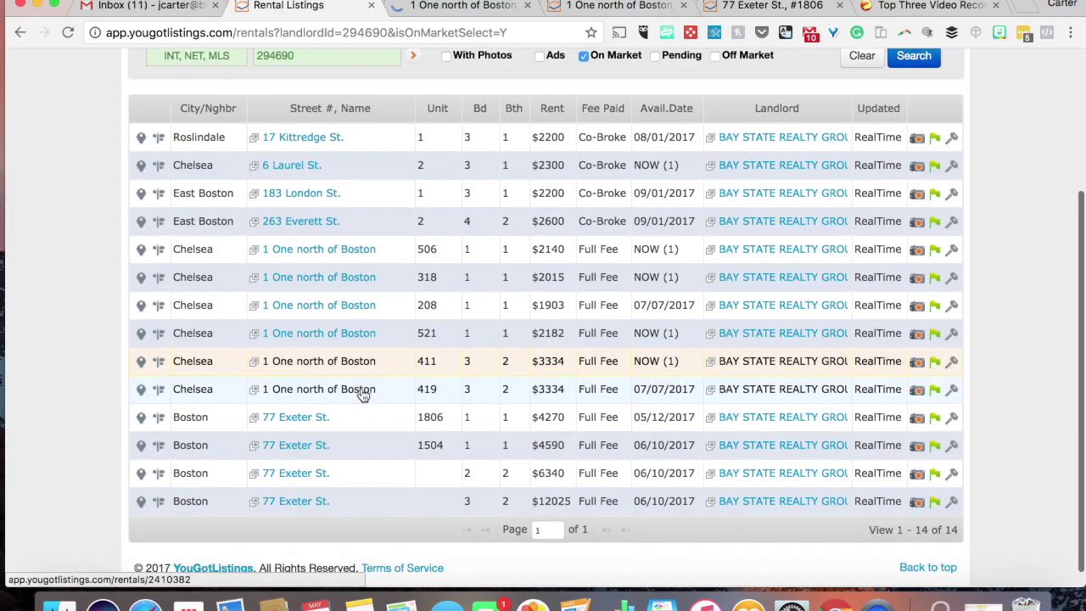
scroll(363, 390, up, 1)
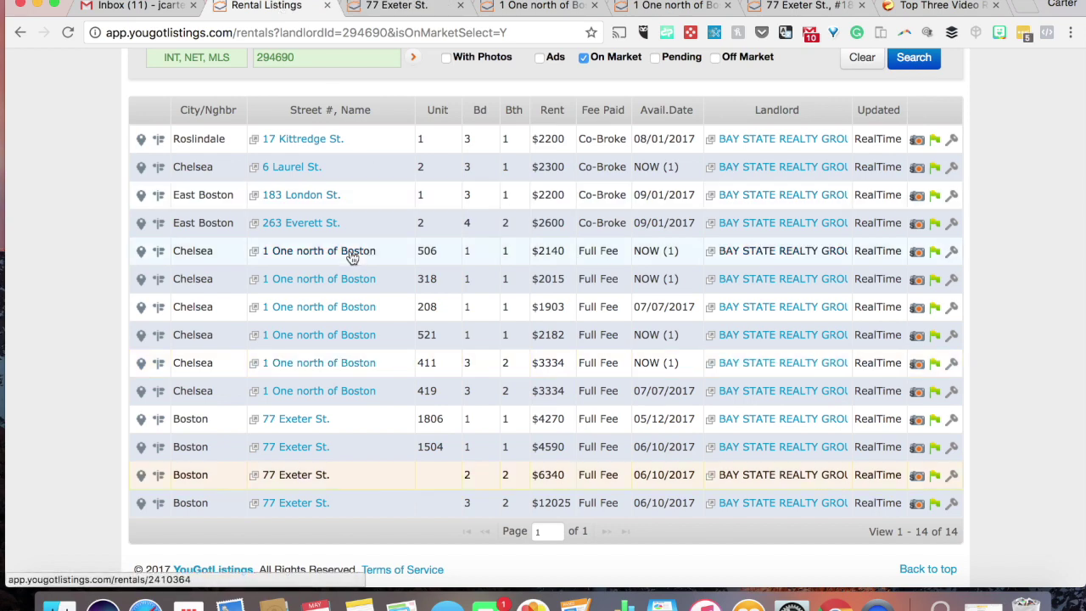
scroll(352, 253, up, 1)
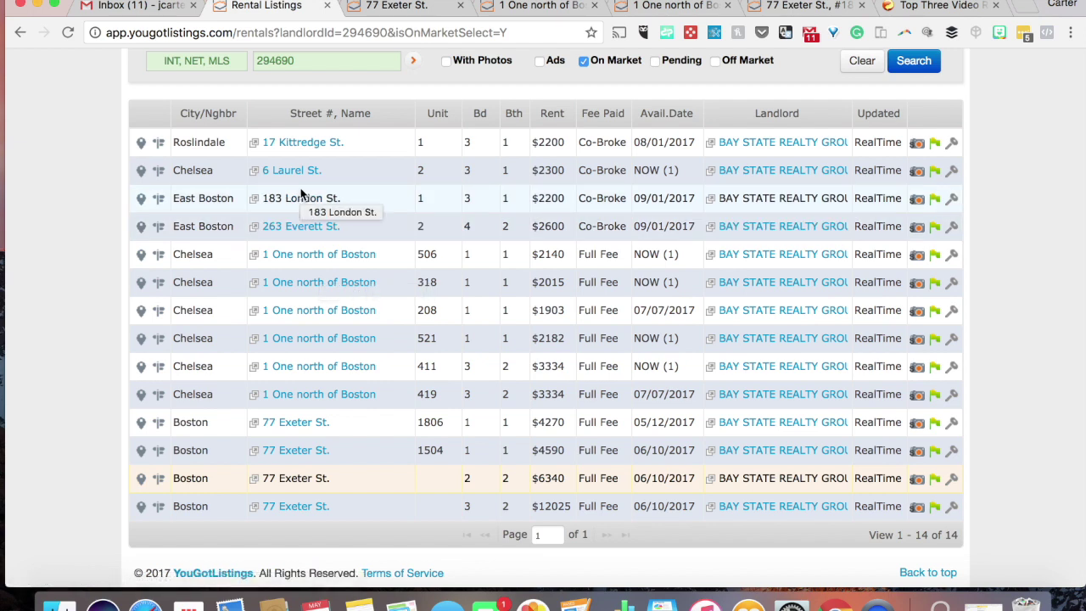
Open Chelsea unit 2 from the landlord's rental list in a new tab and look through its photos and listing details.
click(253, 170)
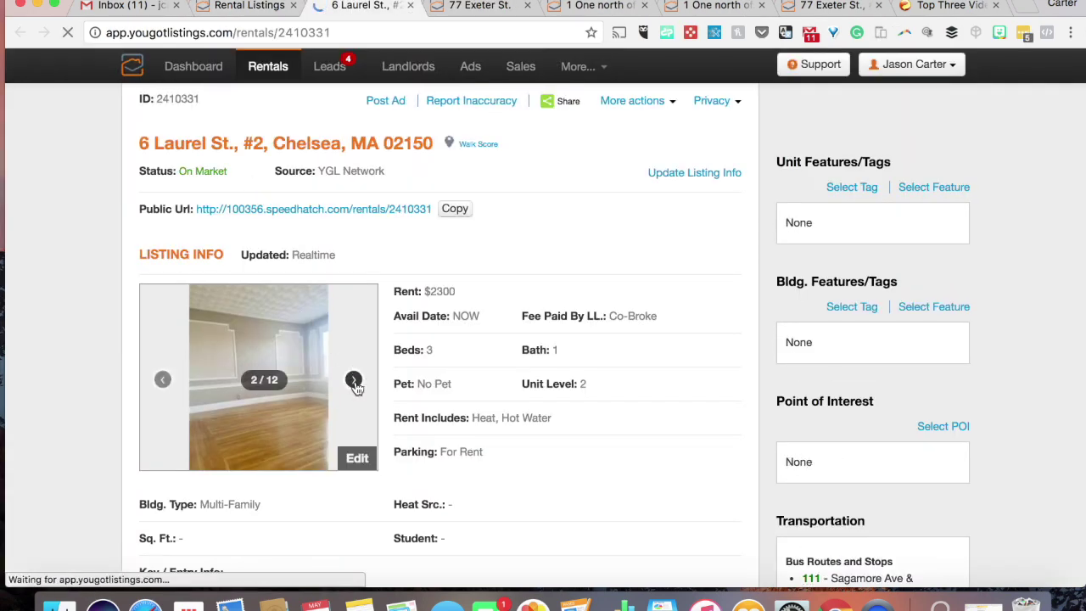
click(354, 380)
click(355, 382)
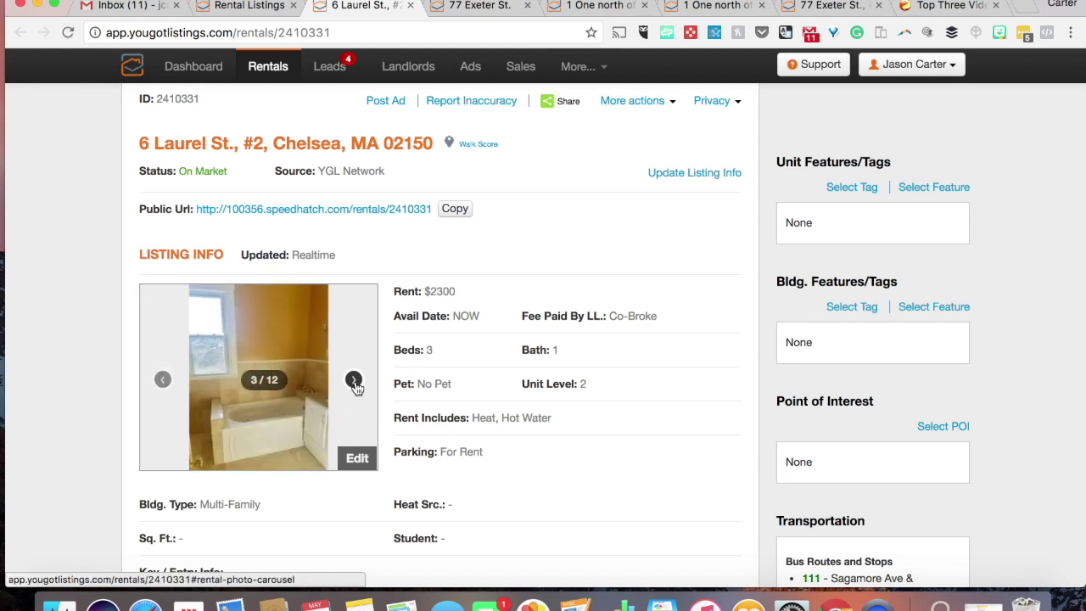
click(354, 383)
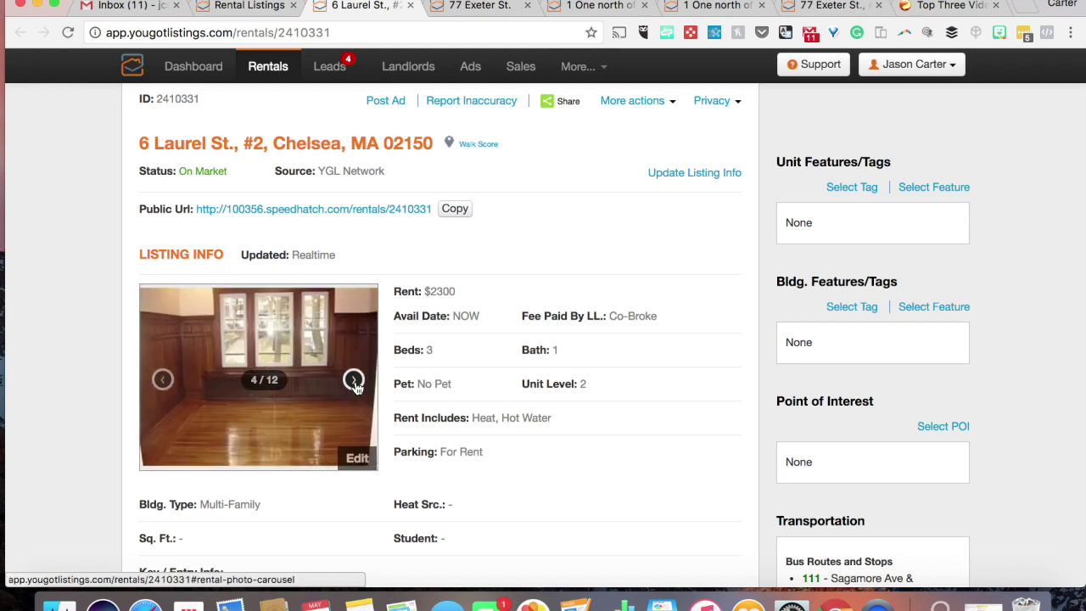
click(355, 382)
click(355, 382)
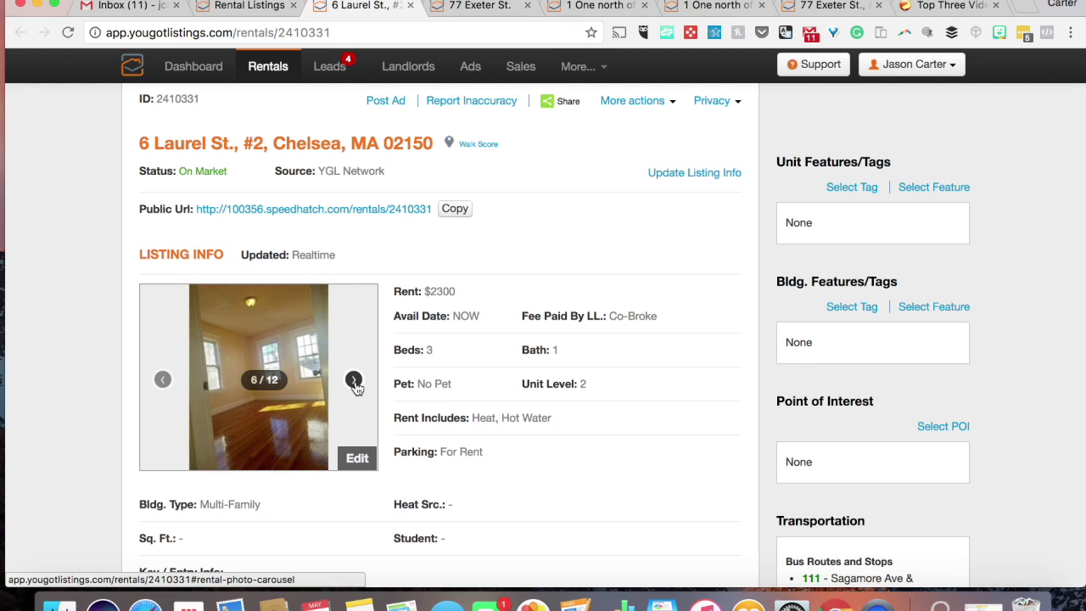
click(353, 381)
click(354, 381)
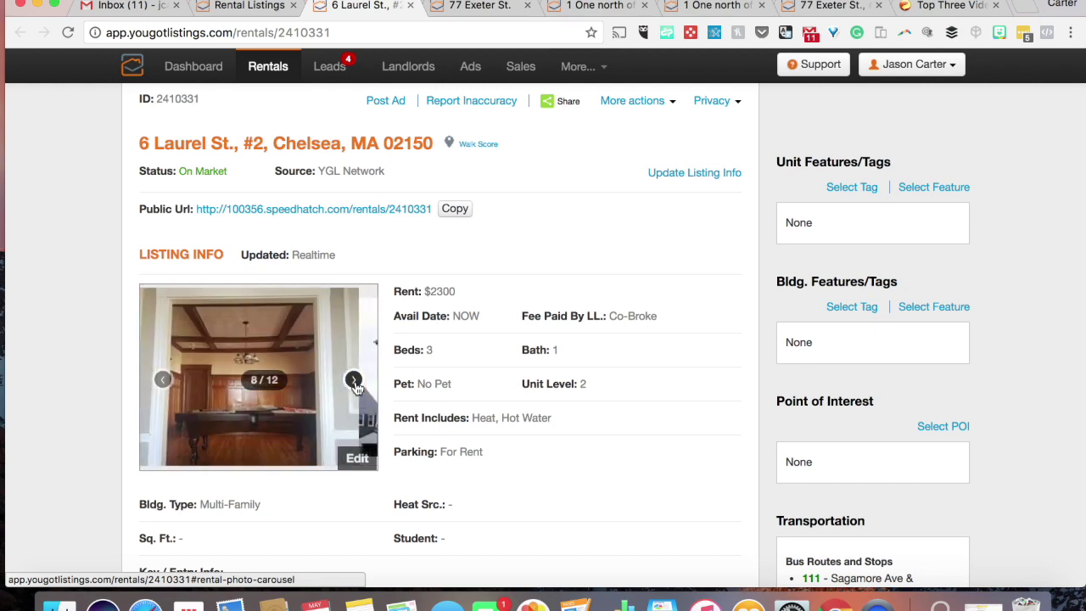
scroll(354, 387, down, 5)
scroll(356, 381, up, 5)
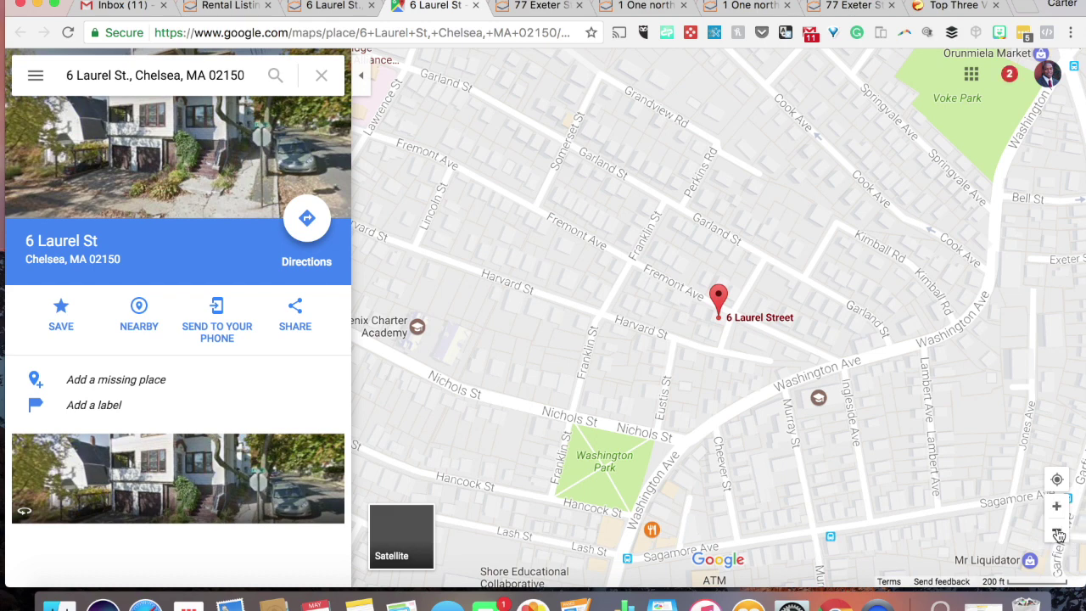
Zoom out on the map of the Chelsea unit 2 rental to view the surrounding area, and close the map.
click(1057, 533)
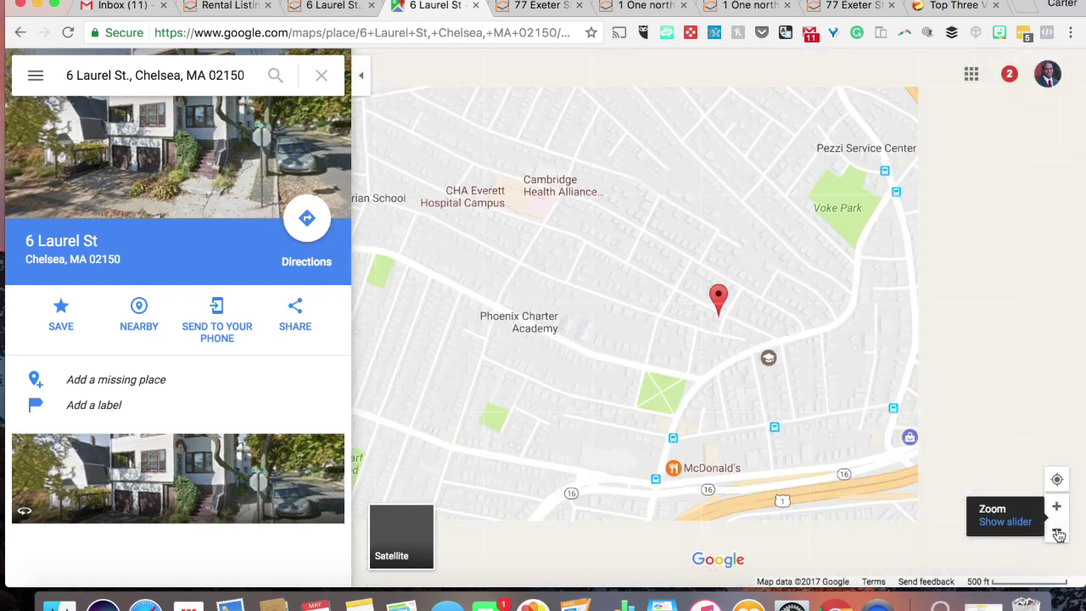
click(1057, 533)
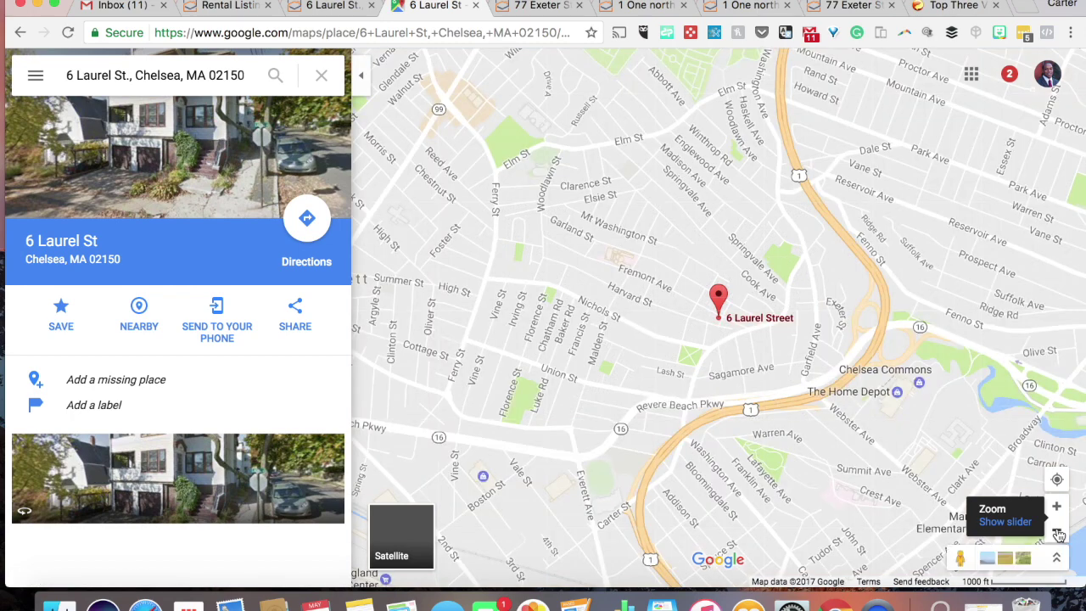
click(1057, 533)
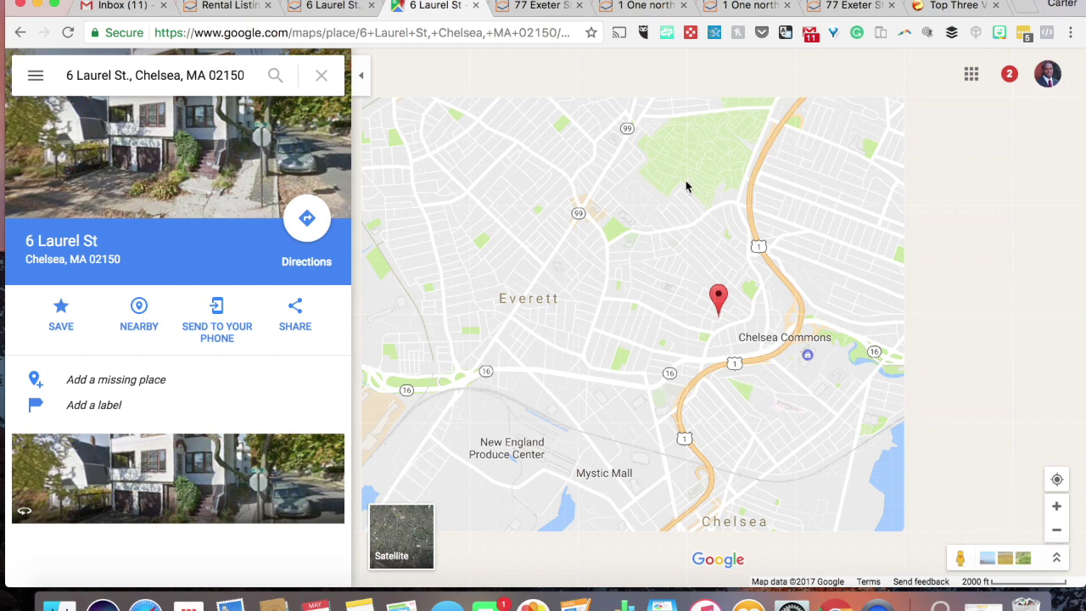
click(473, 6)
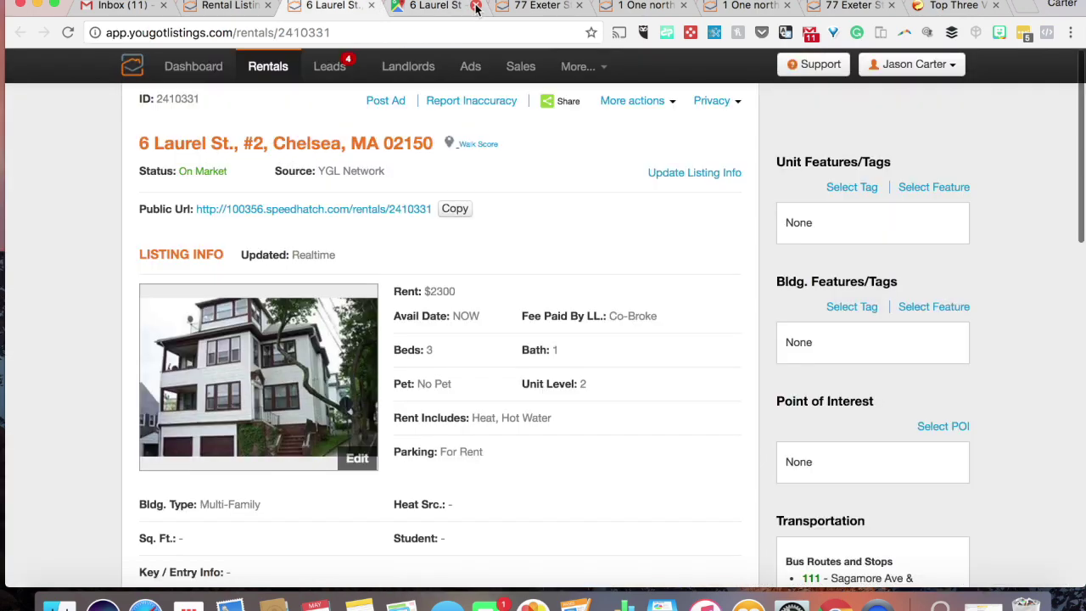
Return from the landlord's rental list to the dashboard and close the Top Three Video tab.
click(221, 8)
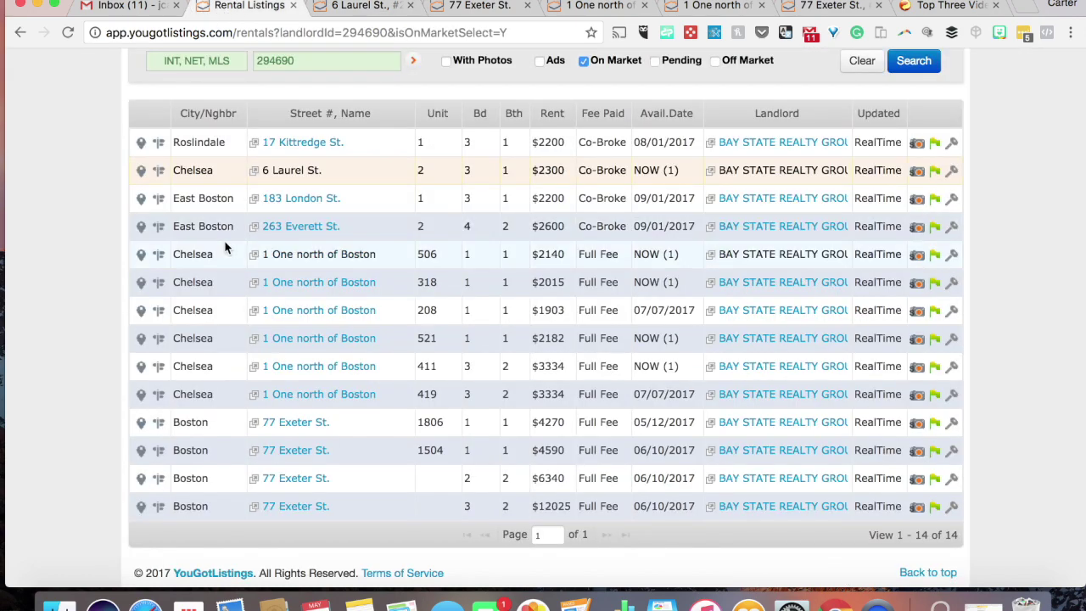
scroll(196, 204, up, 5)
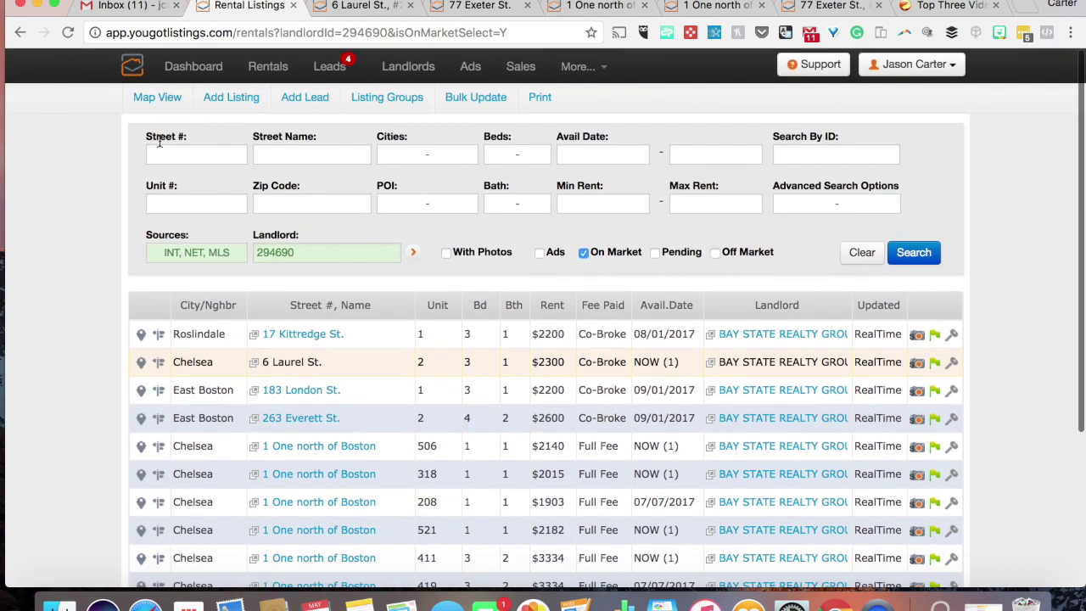
click(174, 78)
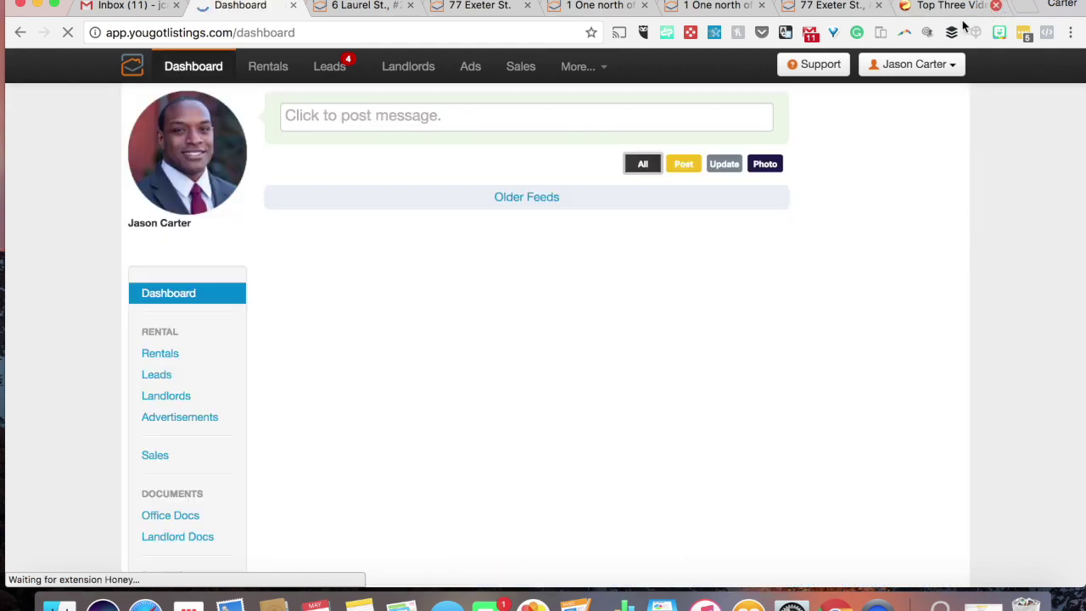
click(996, 5)
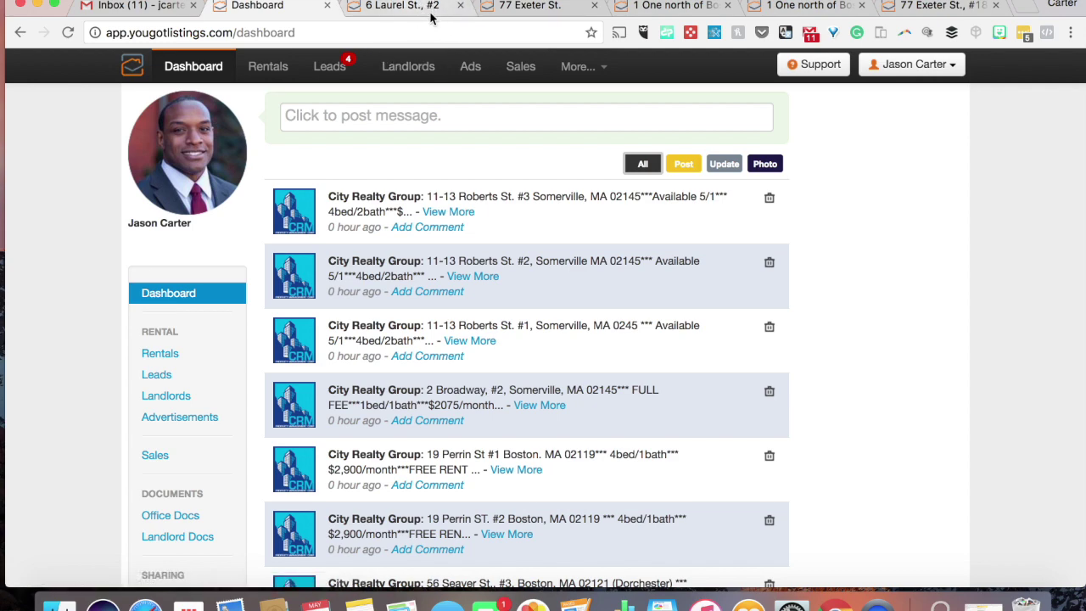
Look through the dashboard feed's posts, new landlord connections, and new and rented listing updates down to the oldest entry.
scroll(521, 249, down, 5)
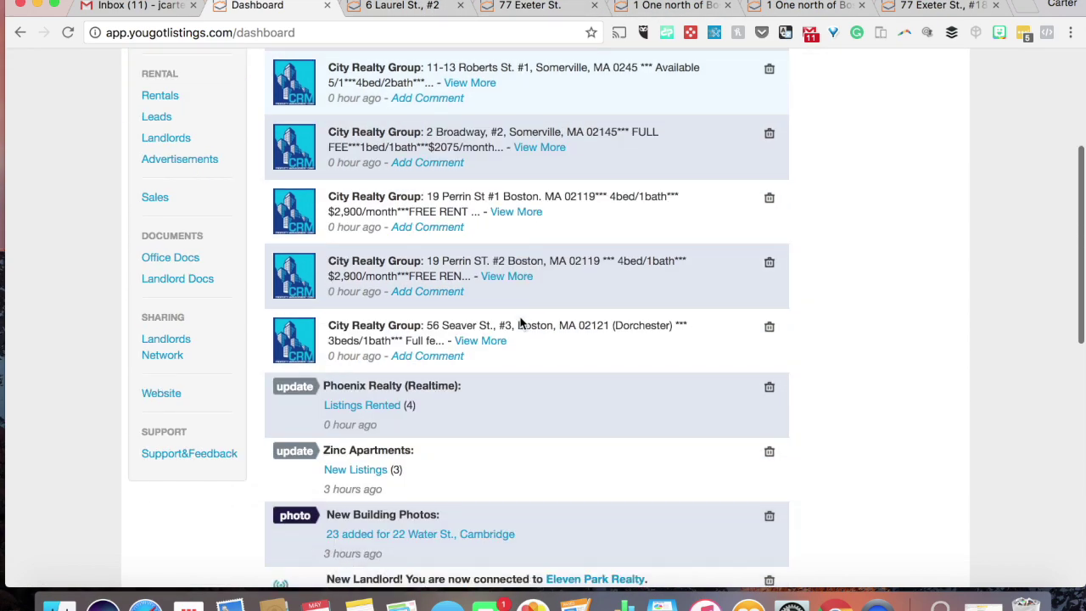
scroll(521, 323, down, 9)
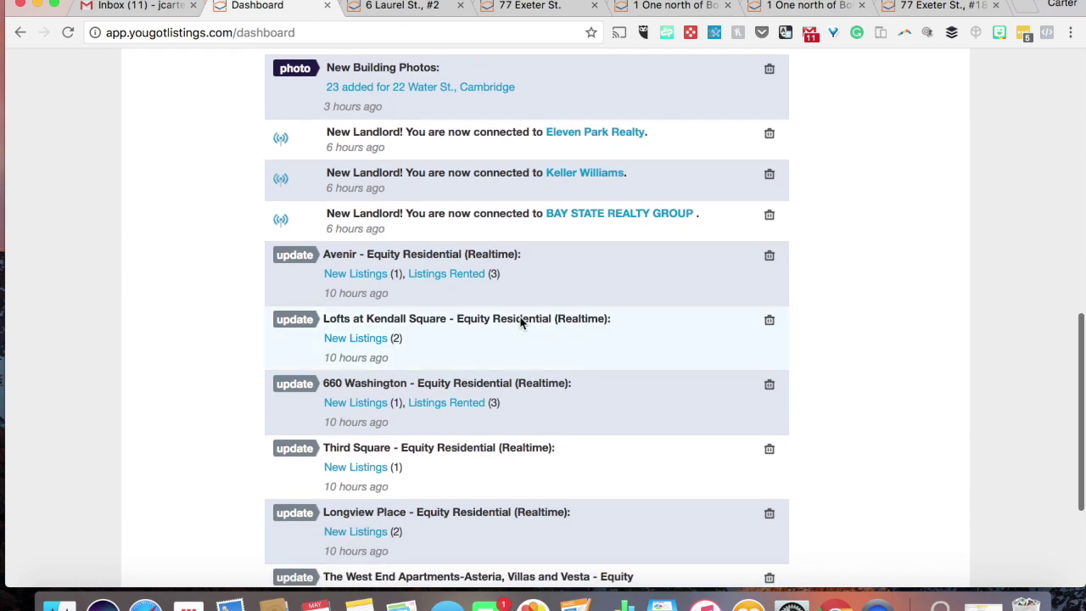
scroll(521, 321, down, 2)
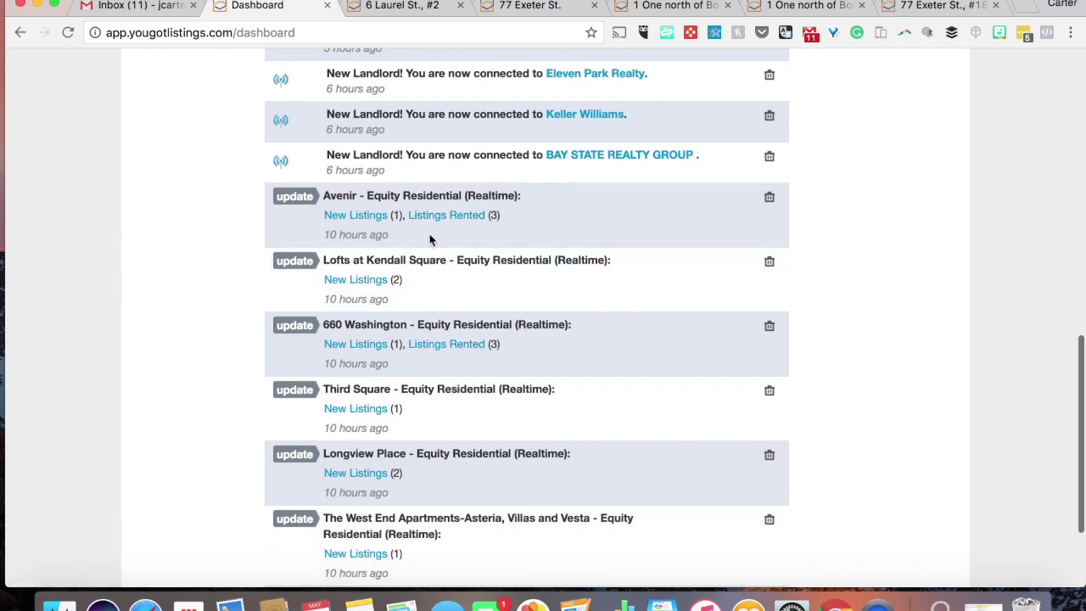
scroll(430, 240, down, 1)
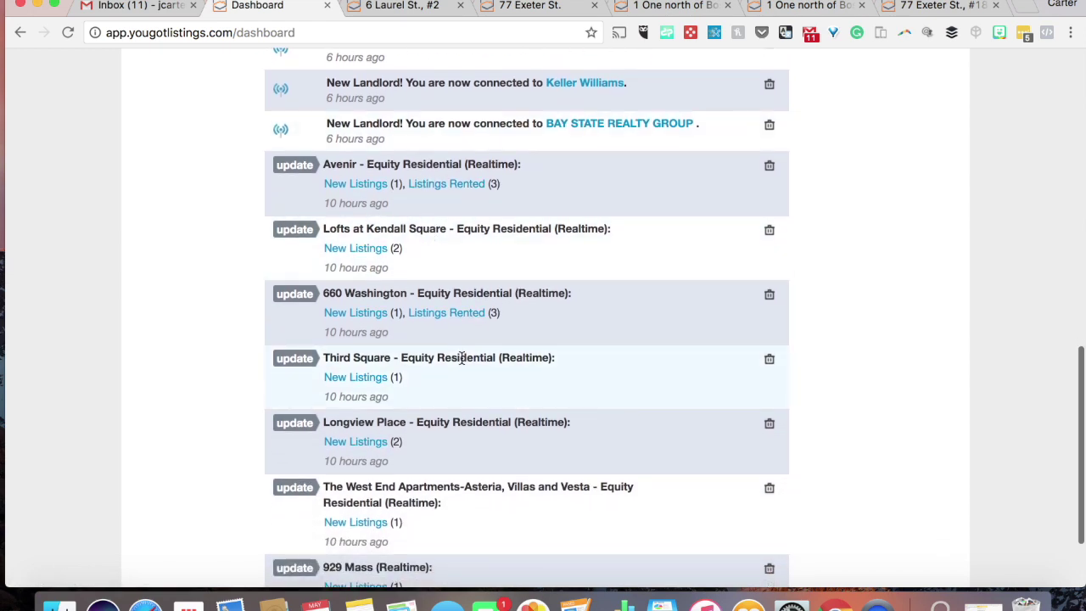
scroll(460, 356, down, 2)
scroll(462, 359, up, 1)
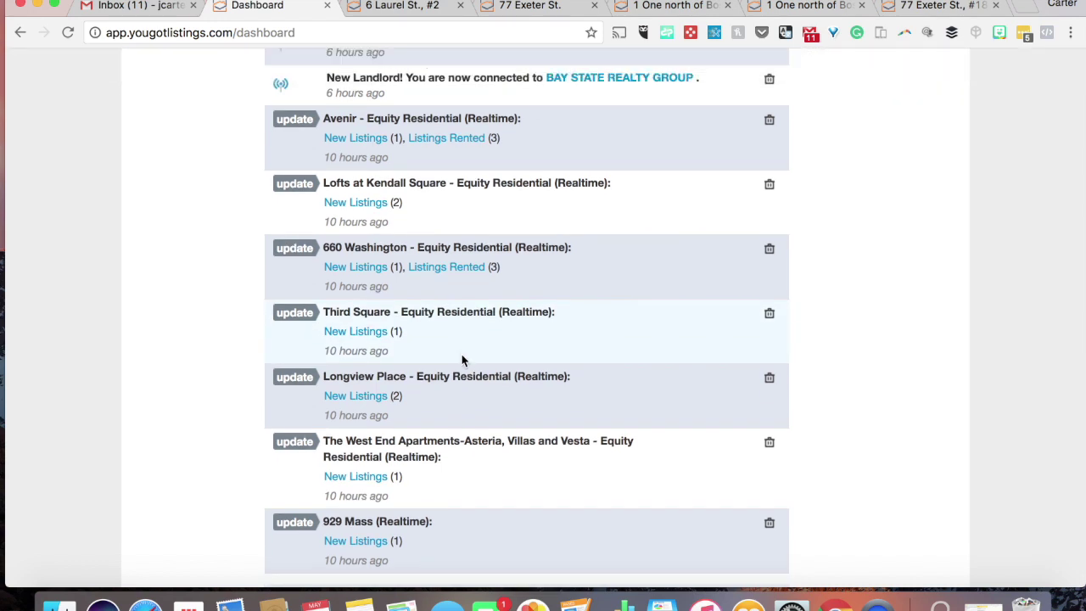
scroll(461, 360, down, 1)
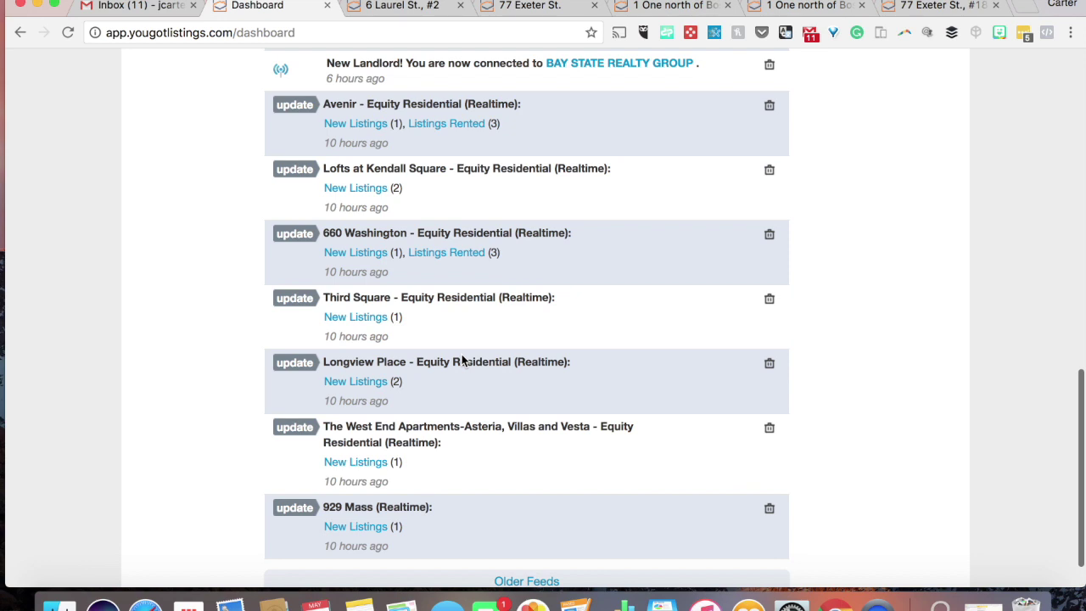
scroll(462, 360, down, 2)
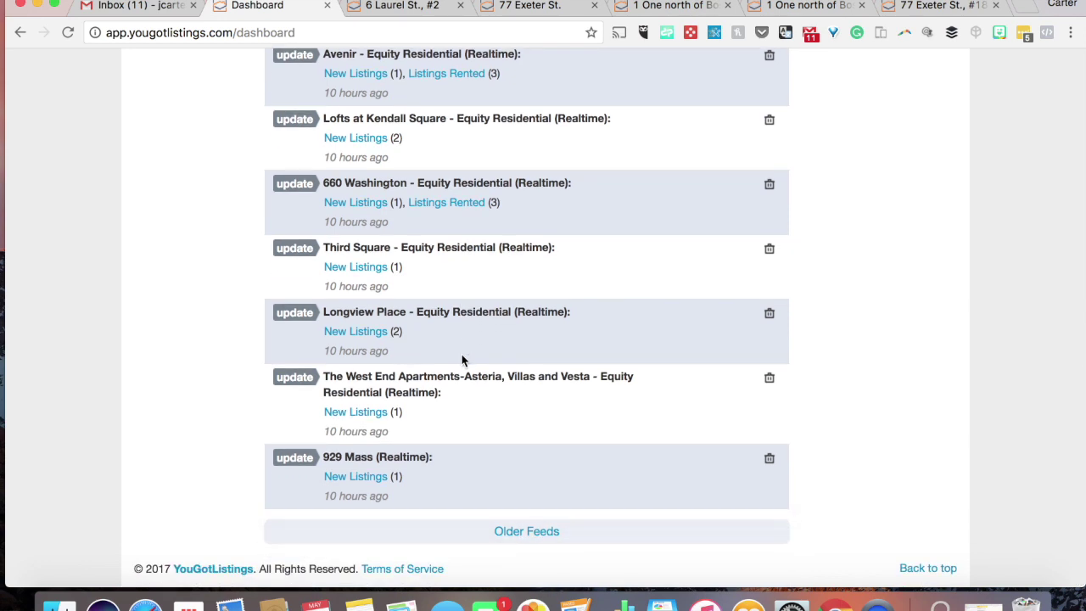
scroll(461, 359, down, 1)
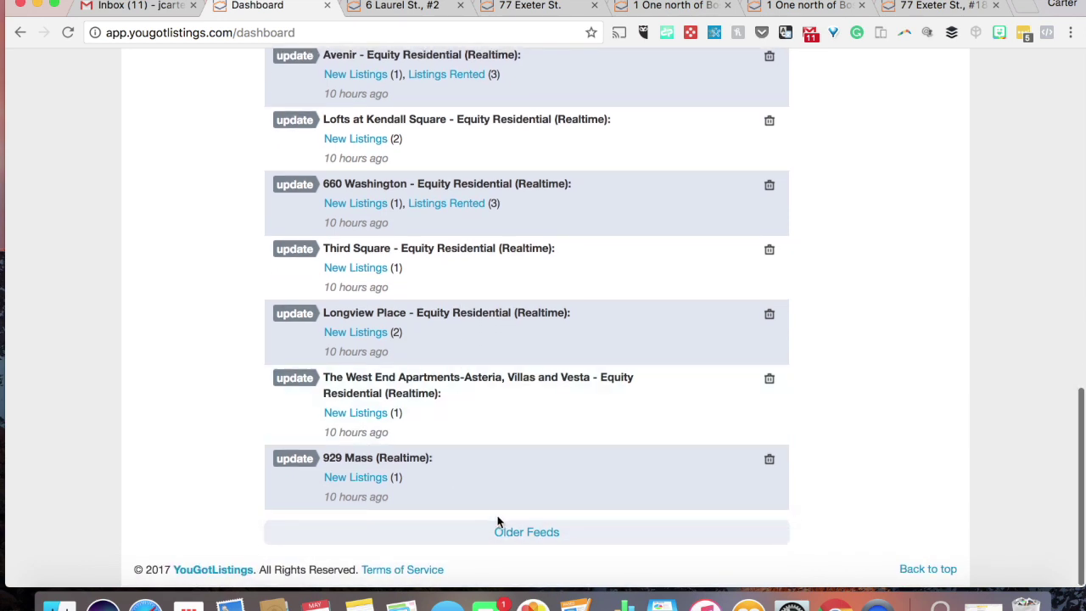
Load the older feed entries and check the new rental listing in the landlord update from 13 hours ago.
click(508, 537)
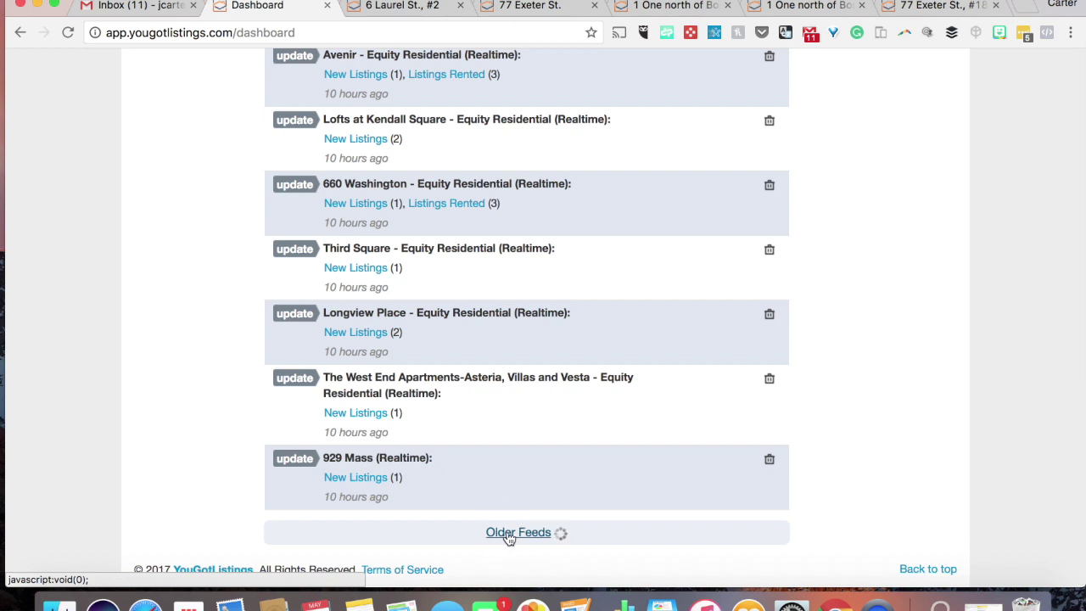
scroll(508, 537, down, 5)
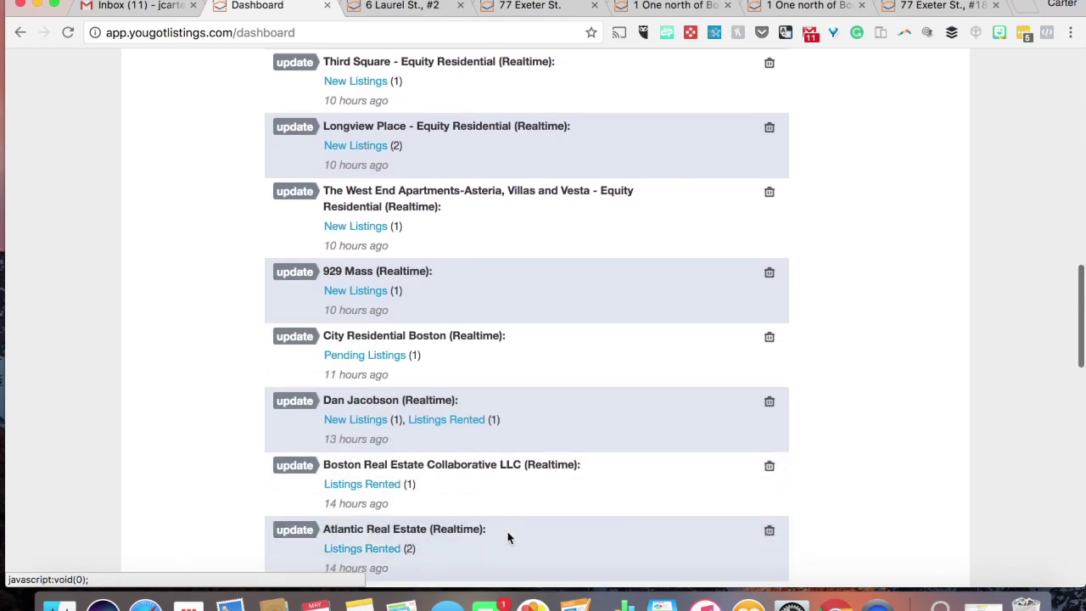
scroll(508, 538, down, 3)
scroll(508, 538, down, 2)
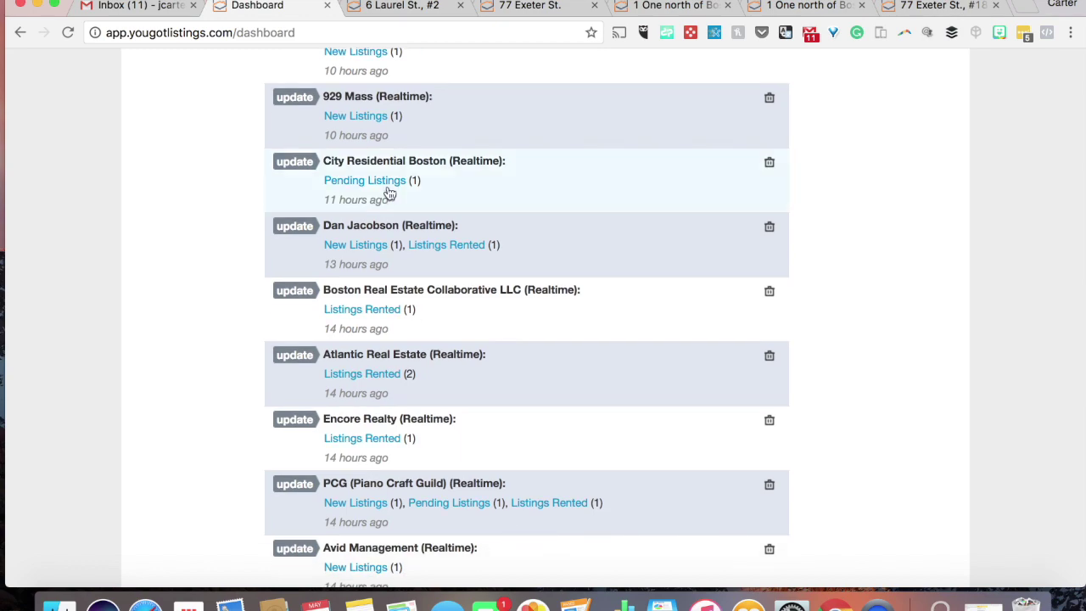
click(370, 249)
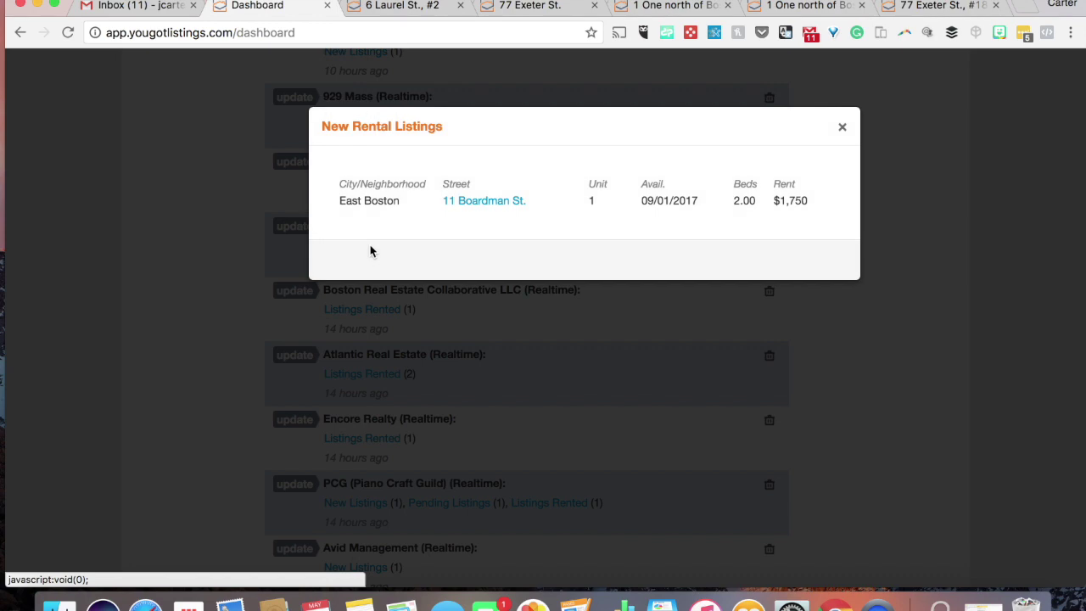
click(235, 288)
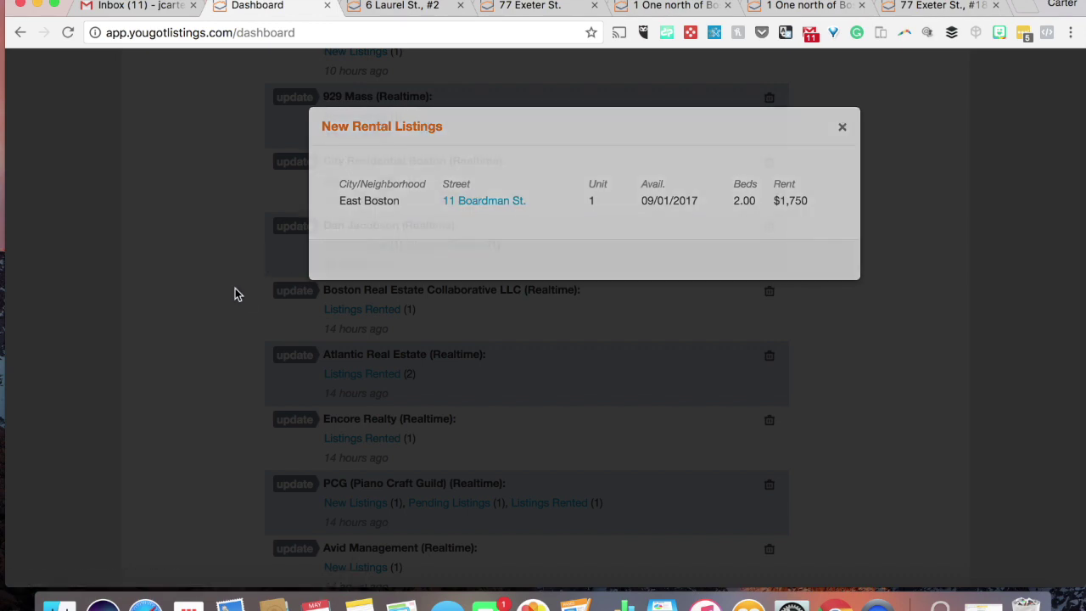
Open the Winter Hill rental from Avid Management's new listings in the feed and view its location on the map.
scroll(360, 348, down, 2)
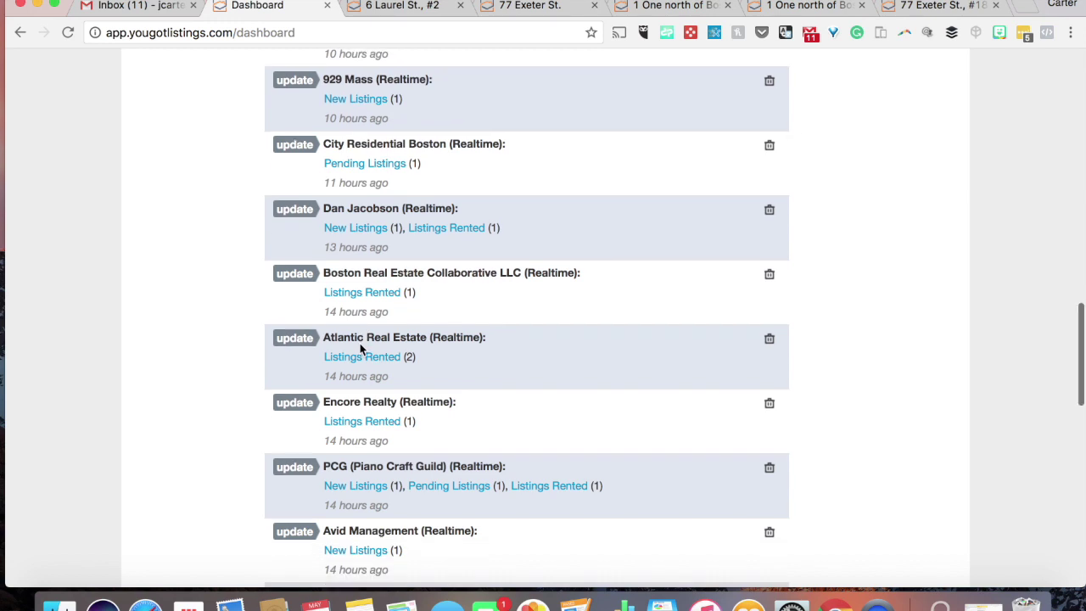
scroll(360, 343, down, 2)
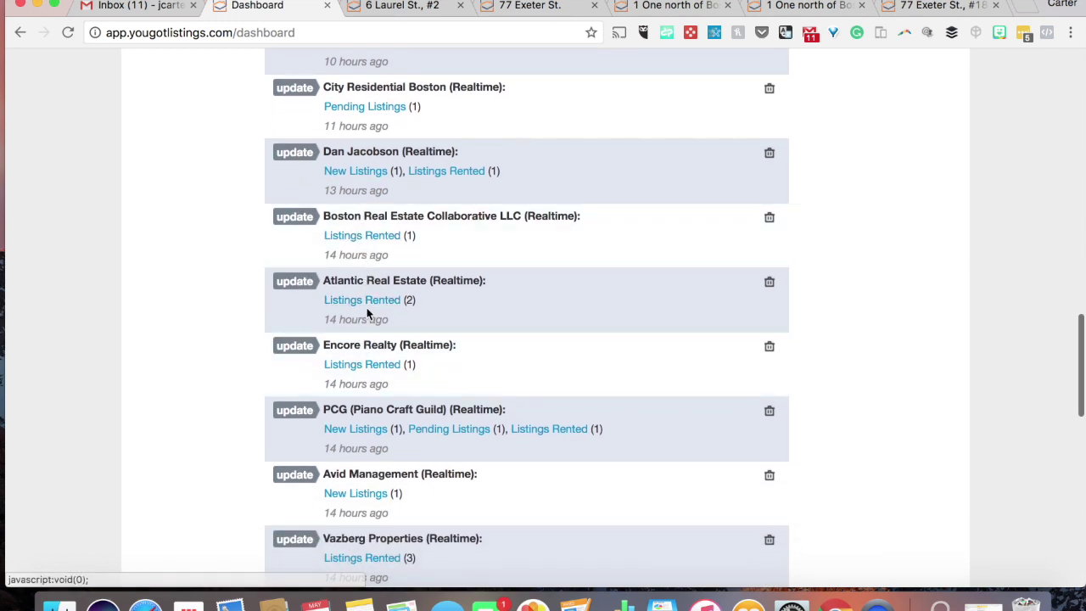
scroll(366, 385, down, 1)
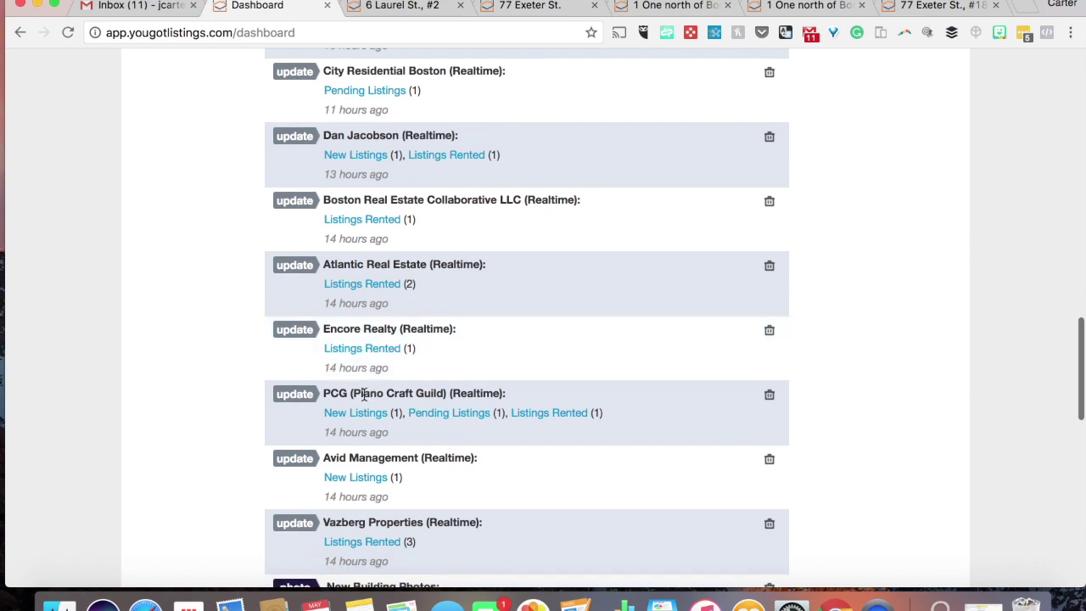
scroll(365, 365, down, 5)
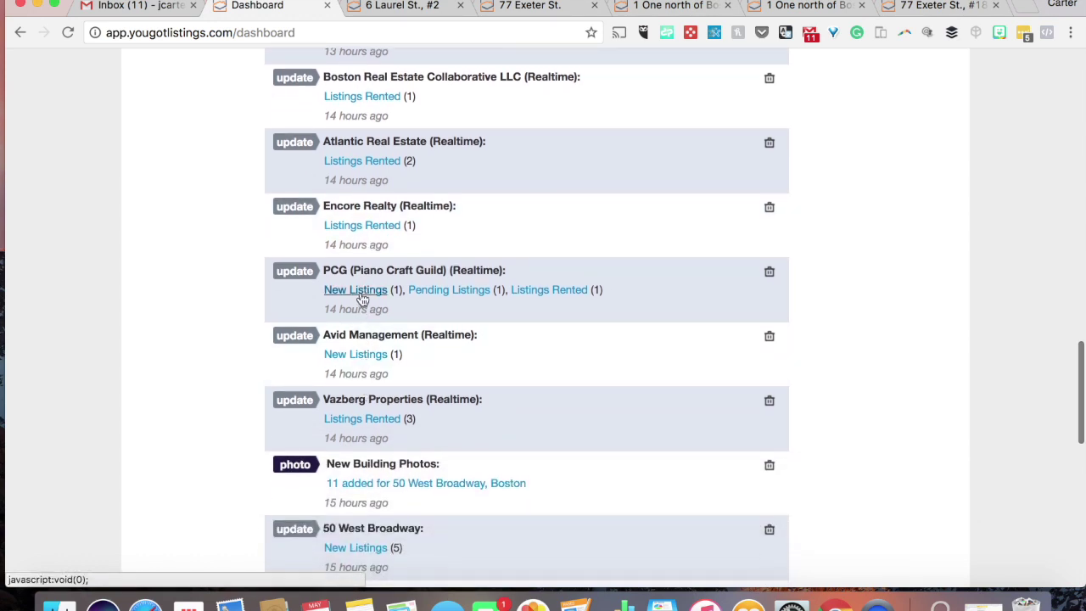
scroll(362, 297, down, 4)
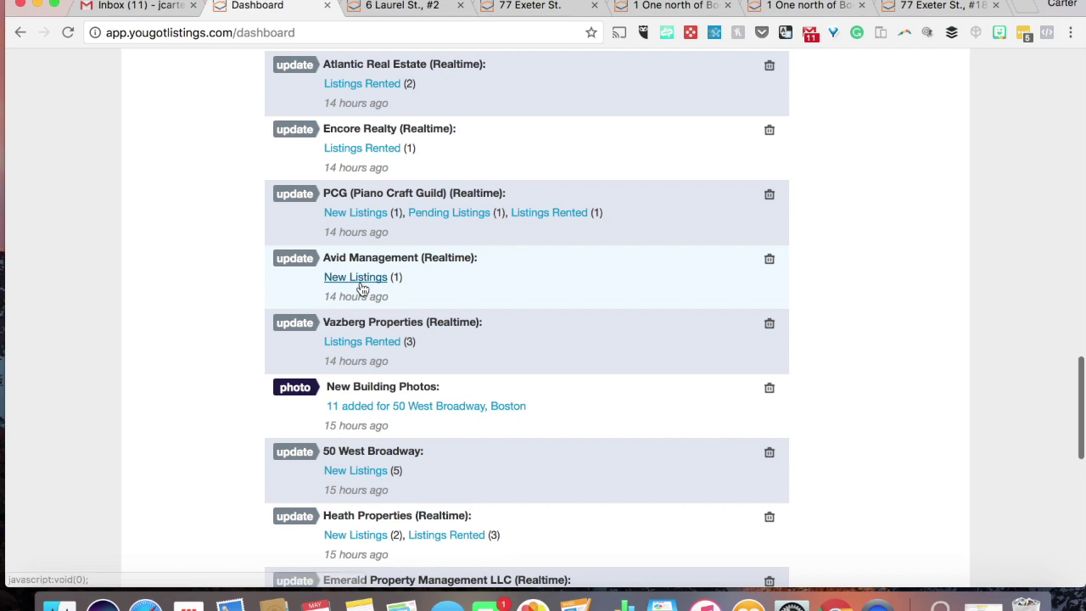
click(359, 279)
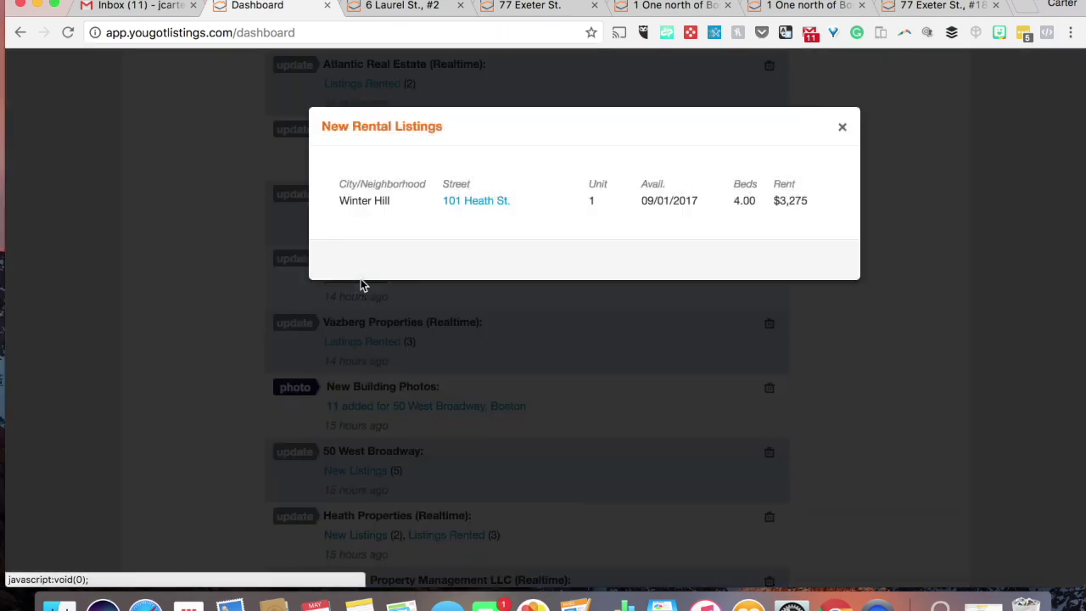
click(469, 204)
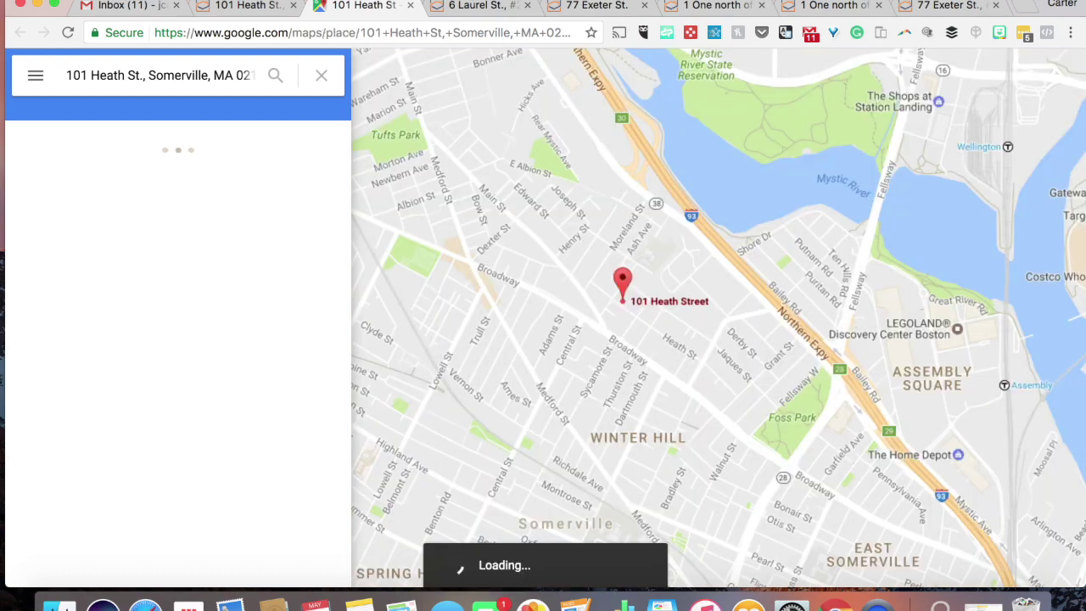
click(409, 6)
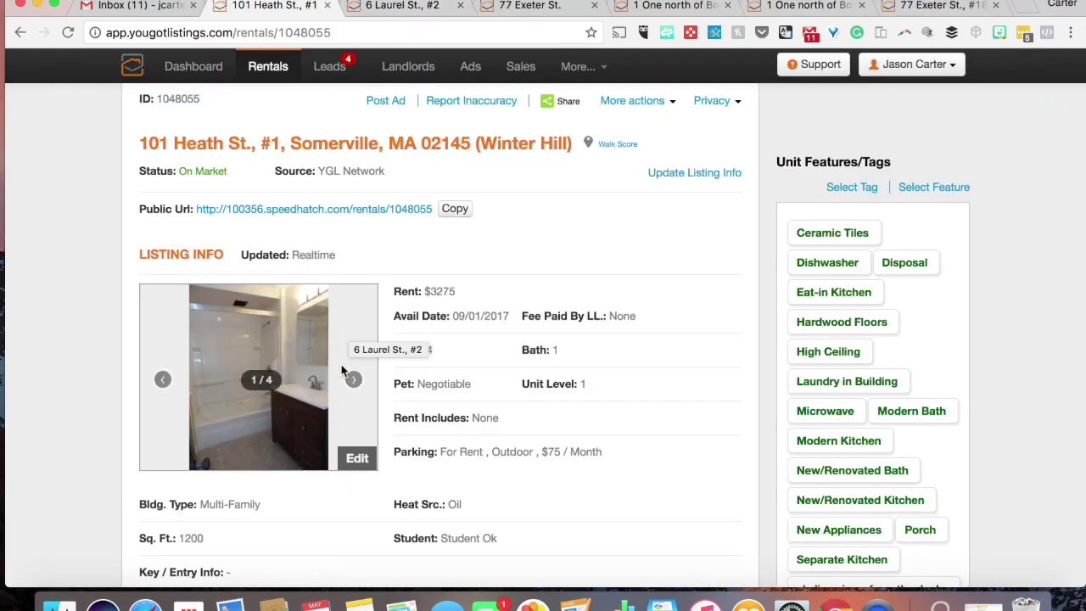
Browse through the Winter Hill rental's four listing photos.
click(353, 380)
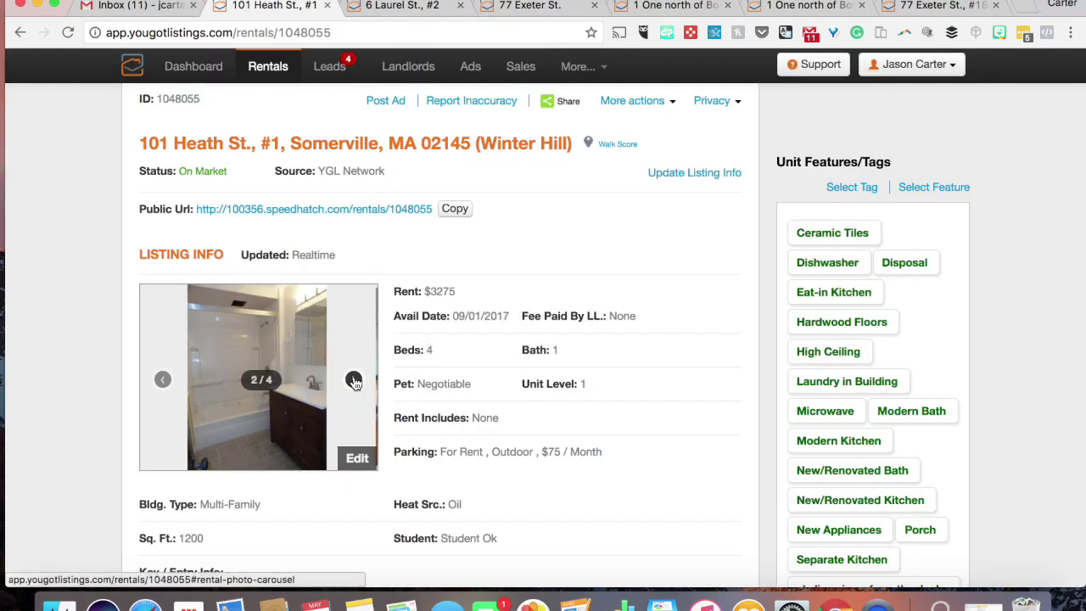
click(354, 380)
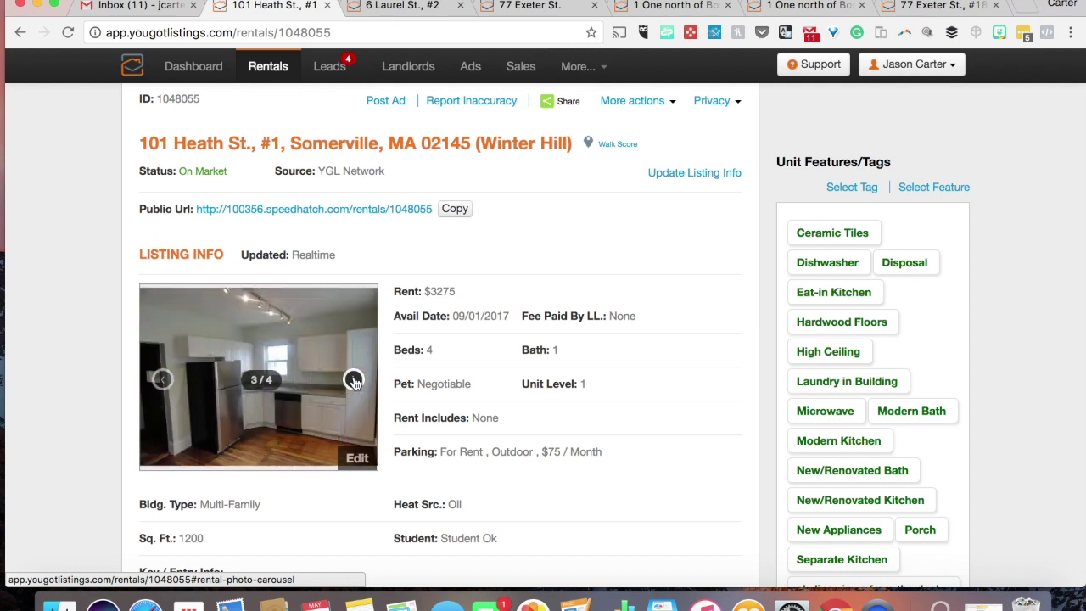
click(353, 380)
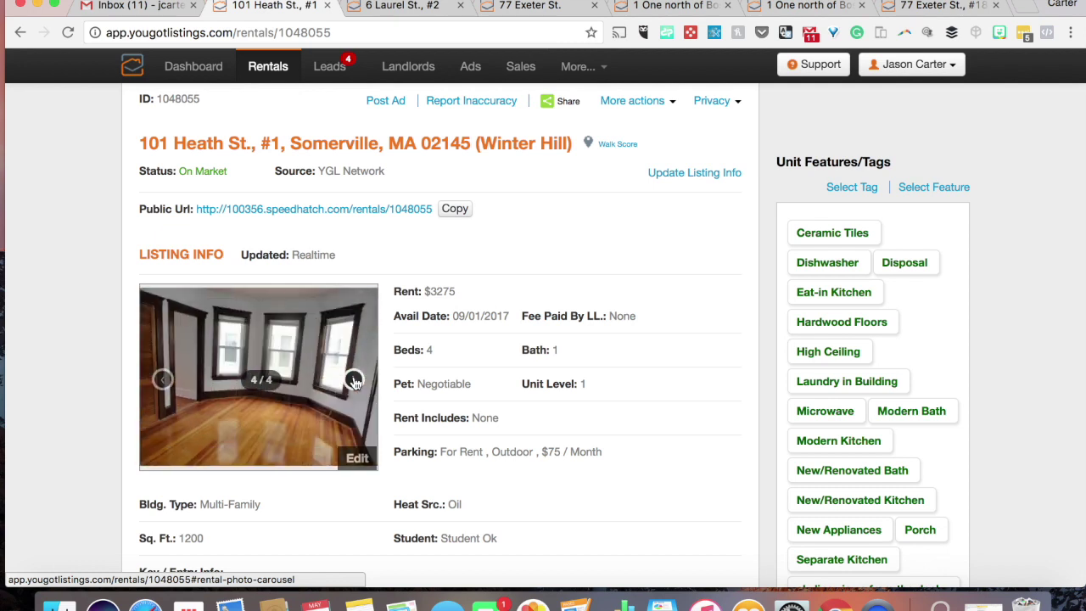
click(353, 380)
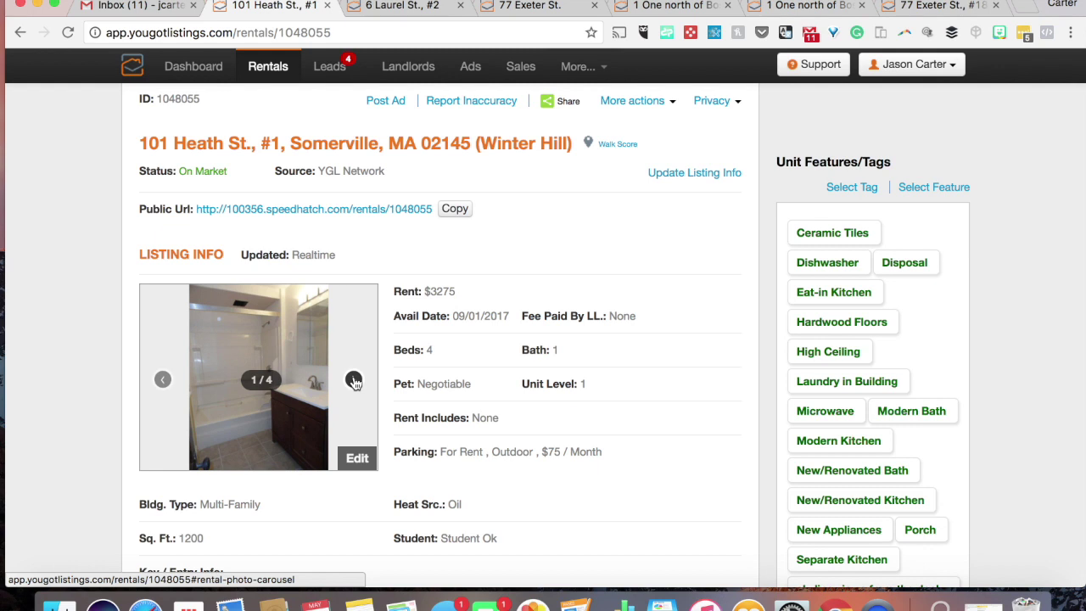
click(354, 380)
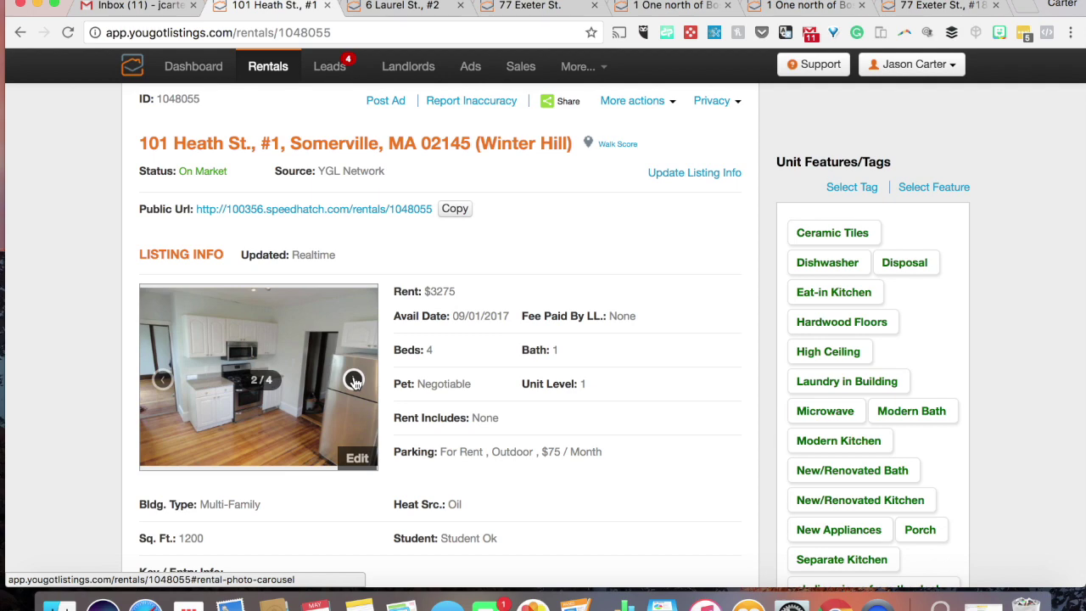
Review the Winter Hill rental's listing info, showing instructions, move-in costs and landlord info.
scroll(419, 435, down, 3)
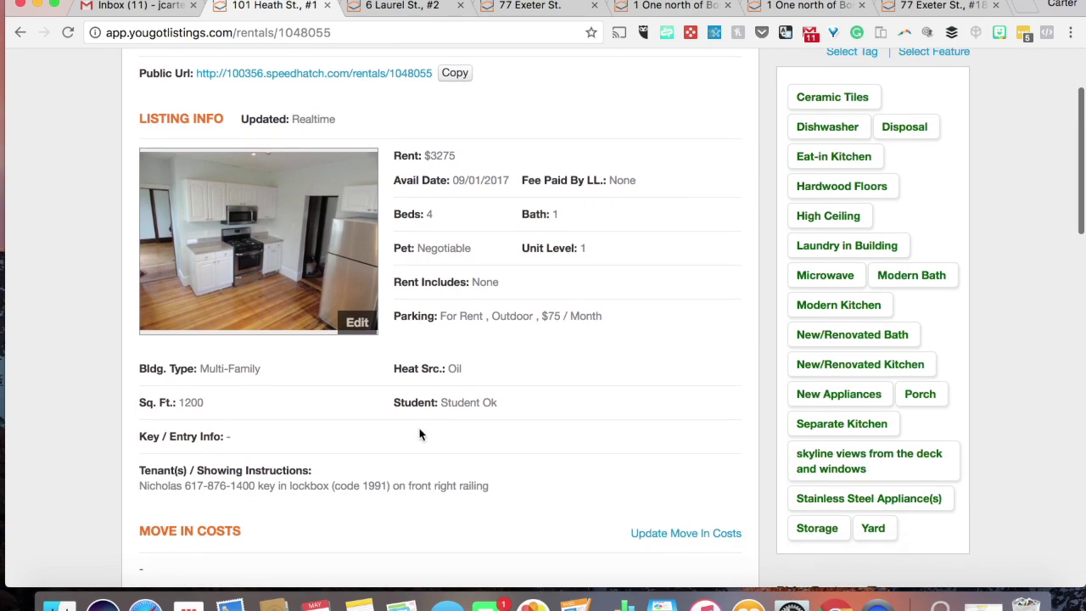
scroll(419, 434, down, 10)
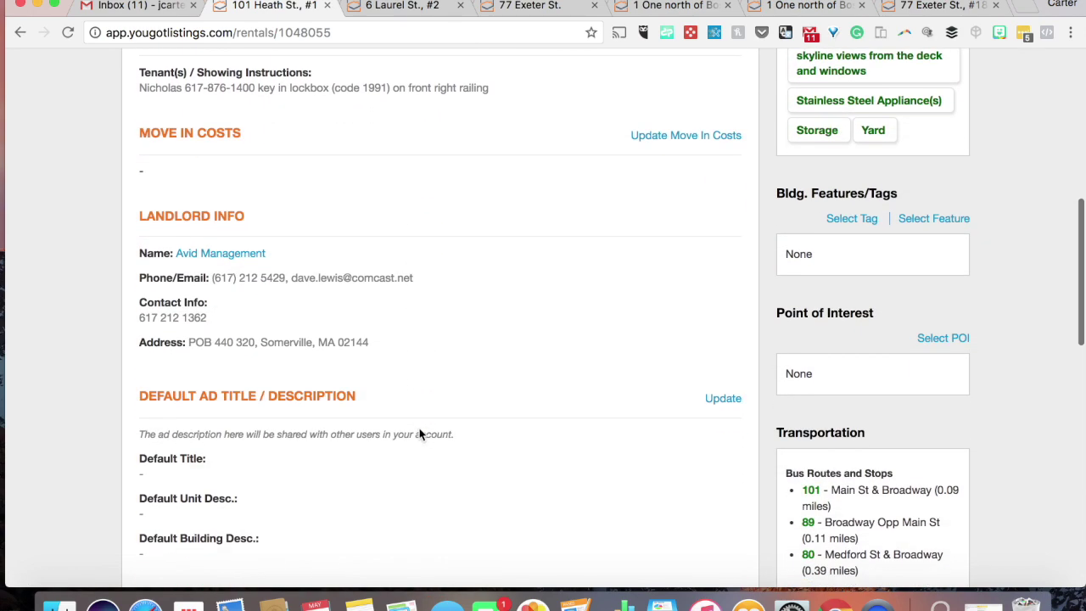
scroll(419, 434, down, 5)
scroll(419, 434, up, 15)
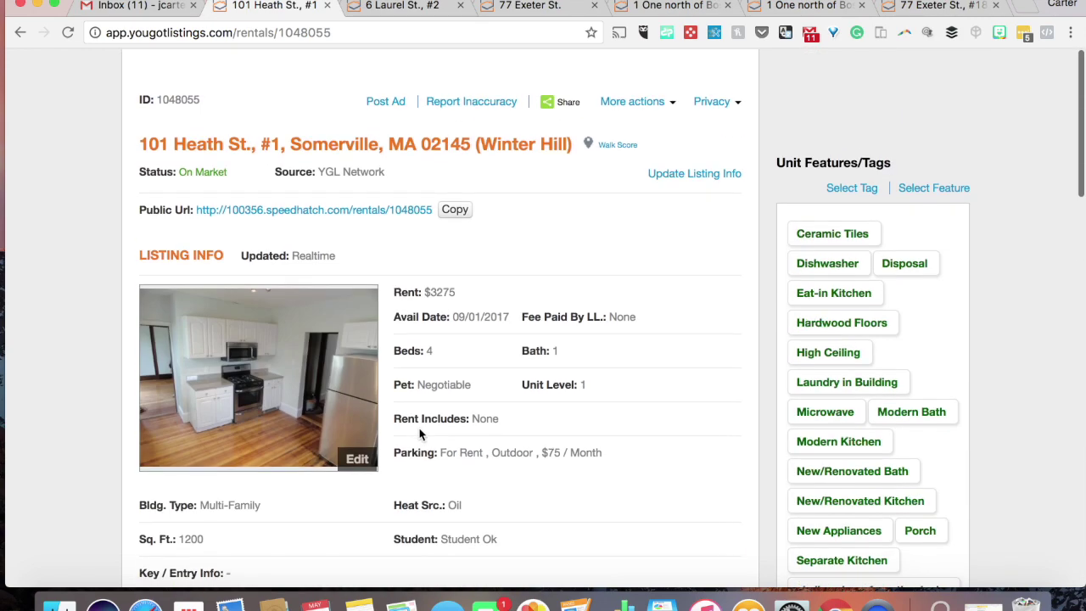
scroll(419, 435, down, 11)
scroll(419, 435, up, 12)
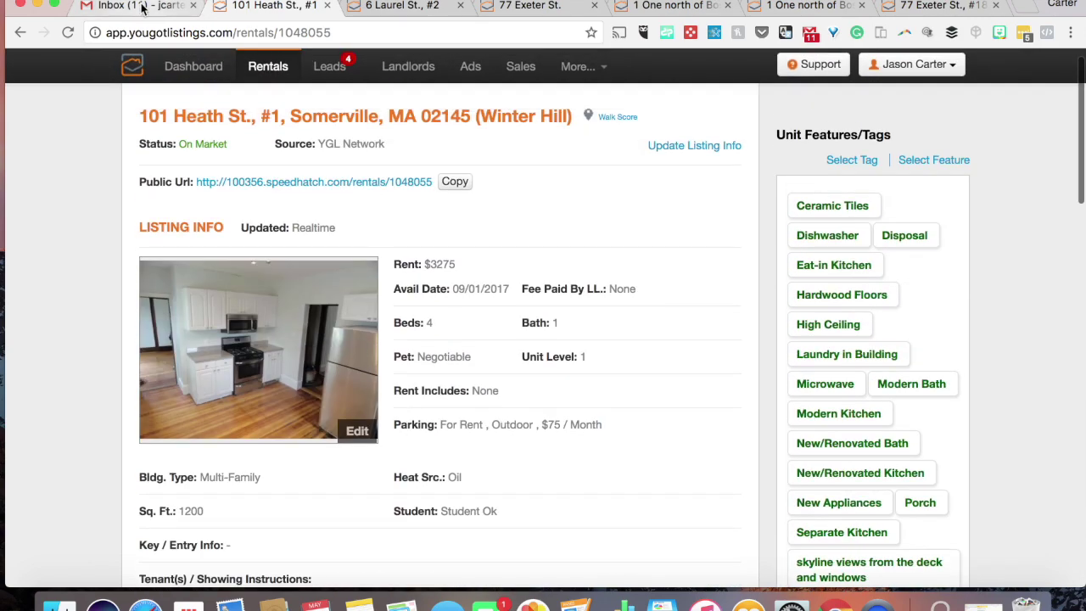
Return to the dashboard and look through the feed's posts, new landlord connections and listing updates down to the oldest entry shown.
click(21, 33)
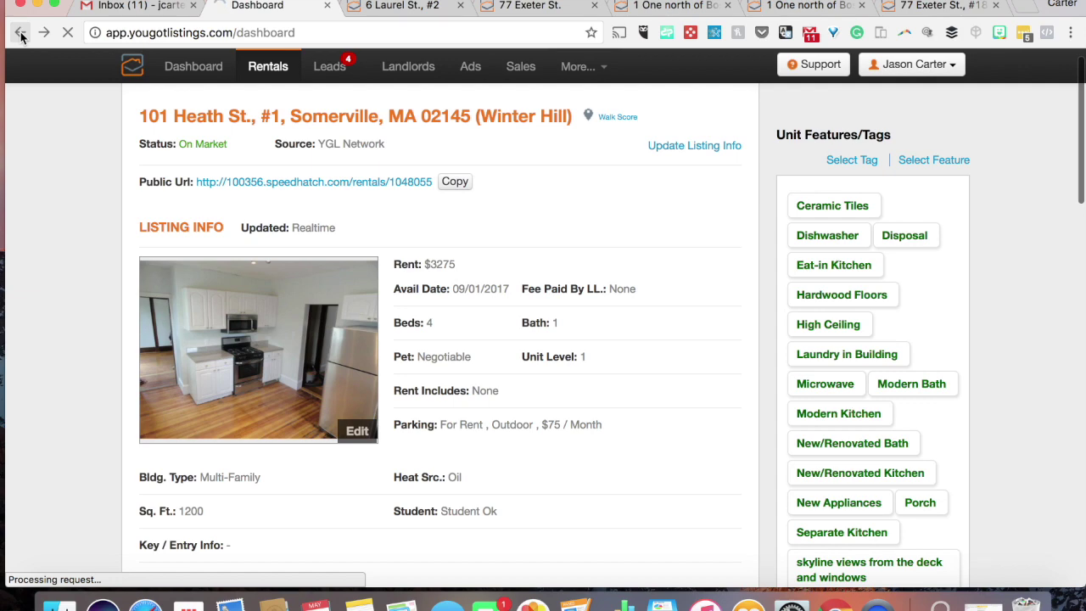
scroll(412, 320, down, 5)
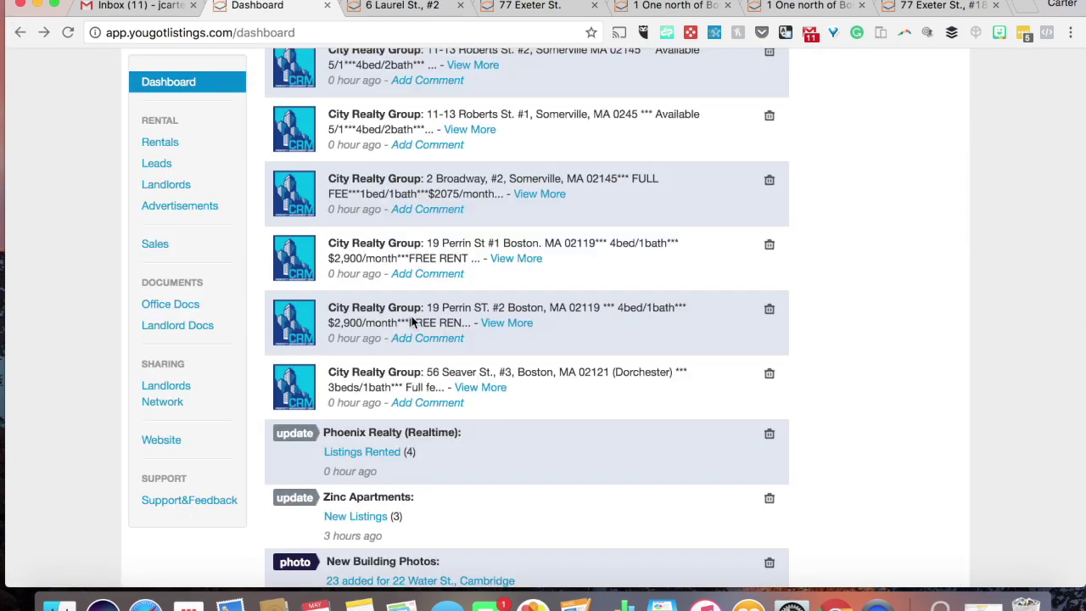
scroll(412, 320, down, 10)
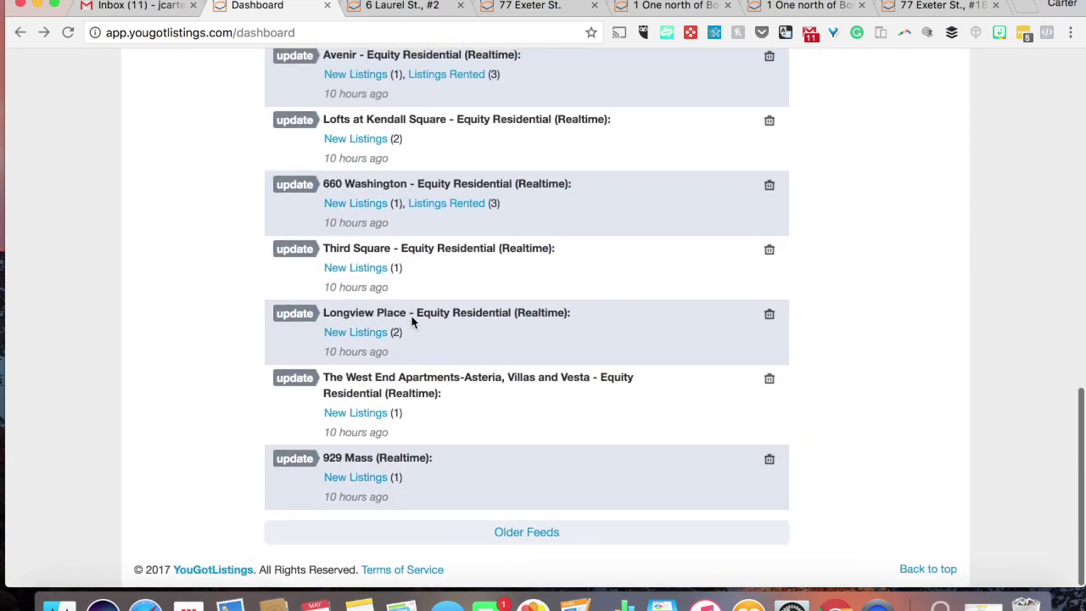
scroll(459, 473, up, 15)
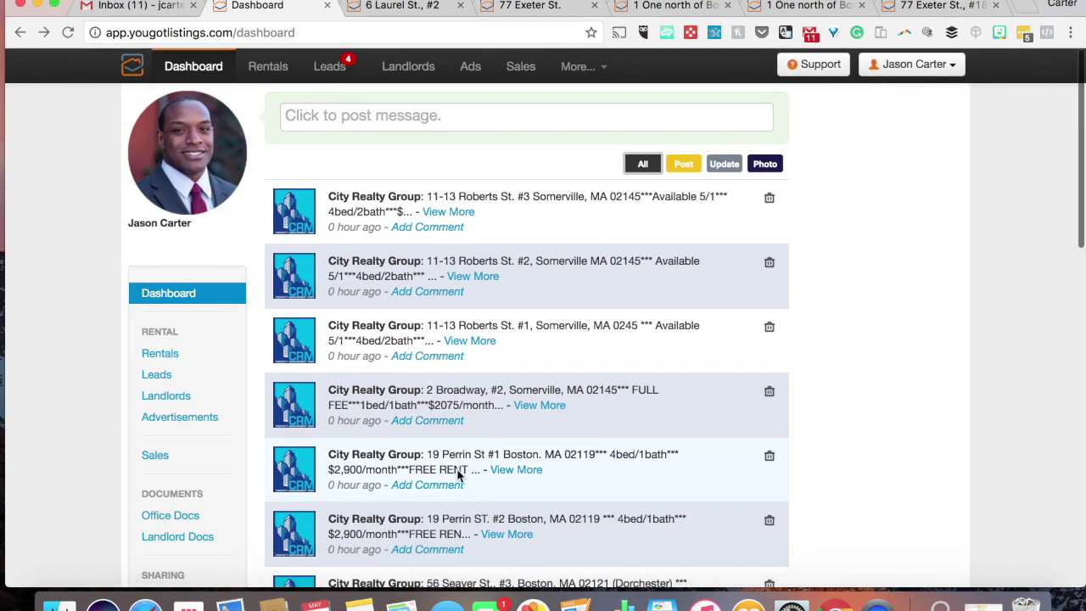
scroll(459, 474, down, 8)
scroll(459, 473, up, 8)
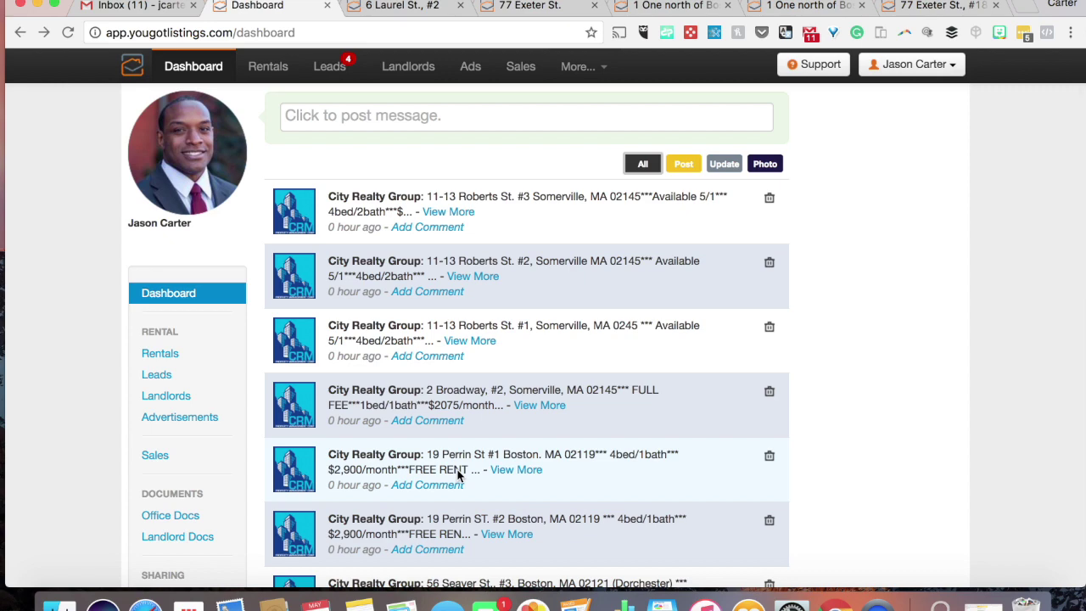
scroll(458, 475, down, 1)
scroll(458, 476, up, 1)
scroll(459, 476, down, 6)
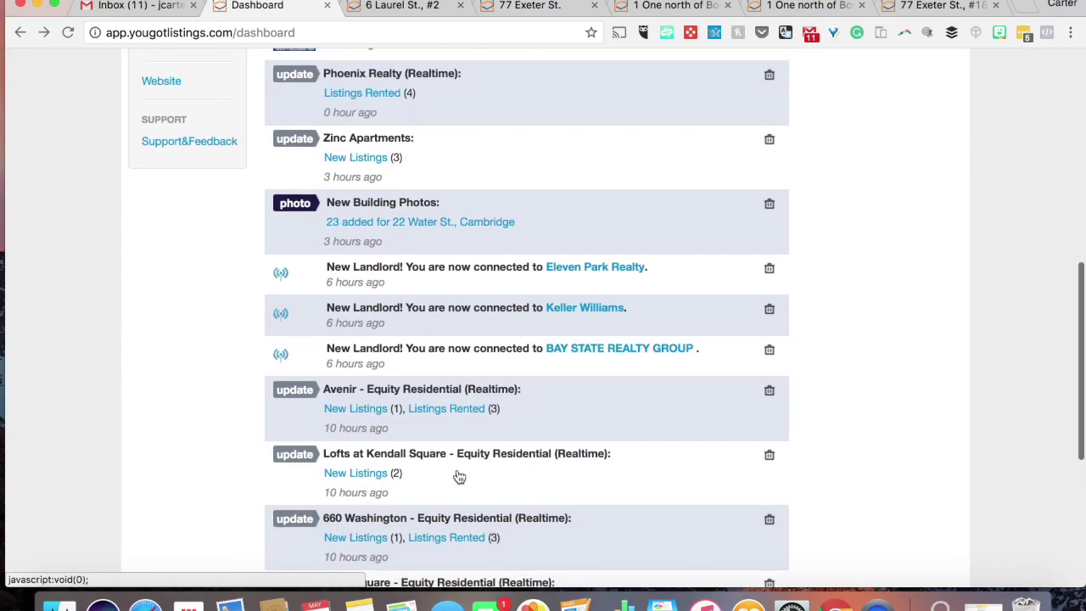
scroll(459, 476, down, 5)
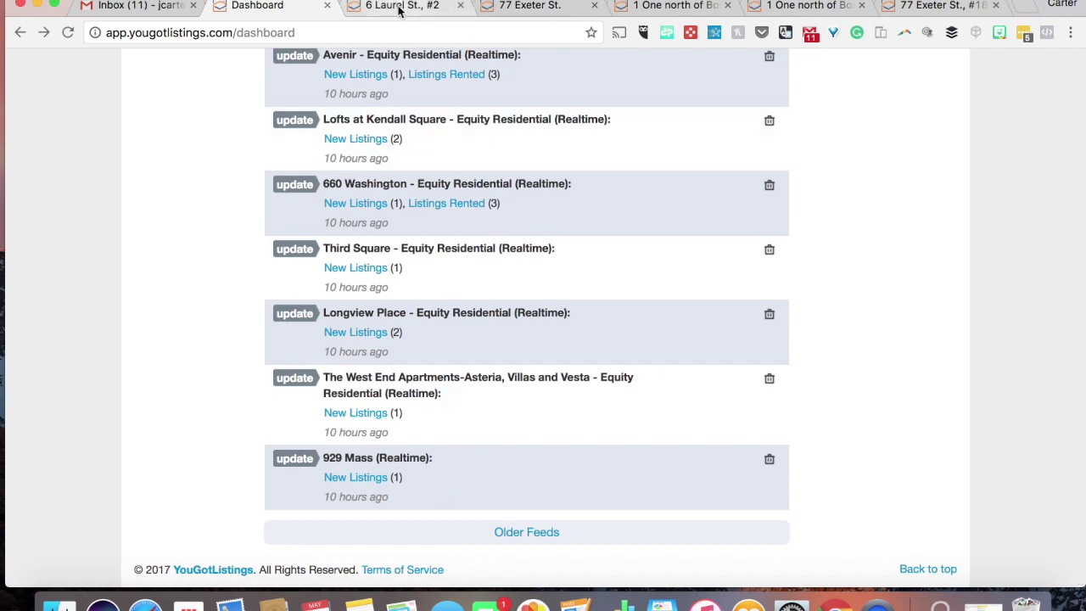
key(Home)
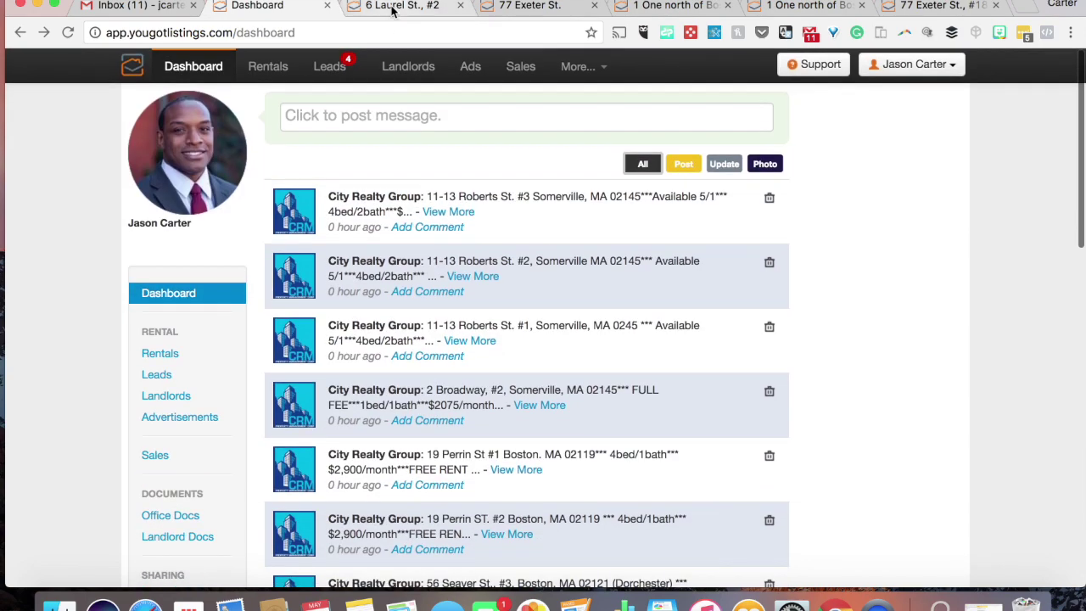
Switch to the Laurel St. rental in Chelsea and browse through its listing photos.
click(393, 6)
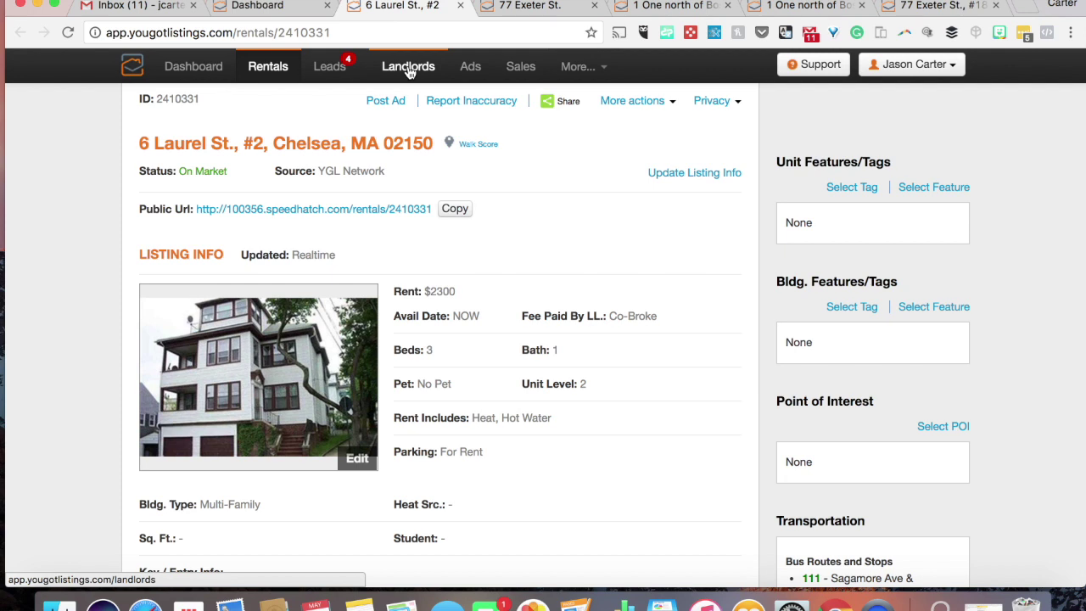
mouse_move(353, 380)
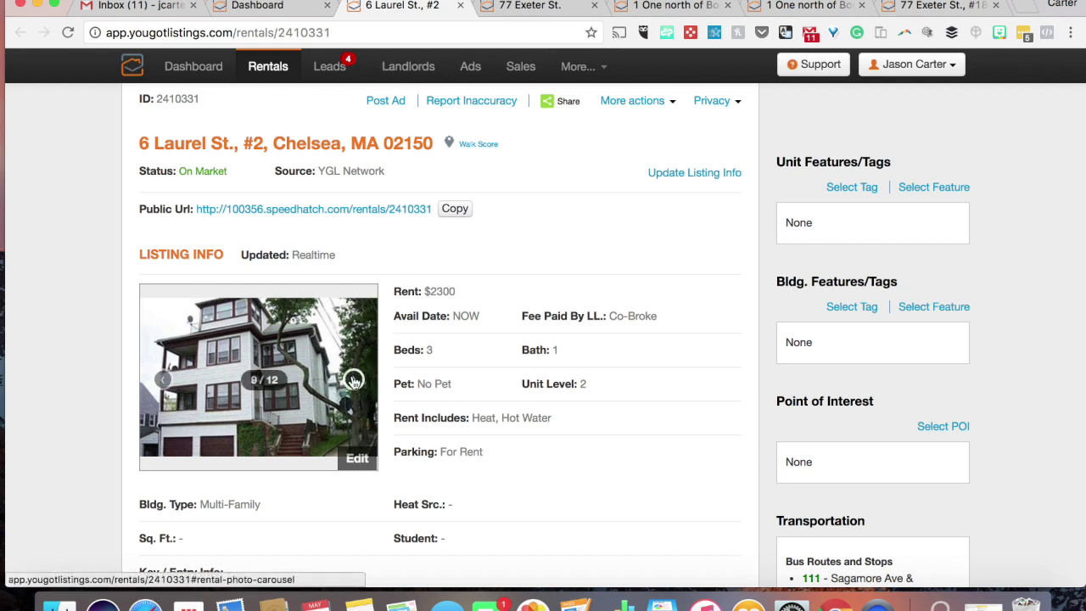
click(354, 380)
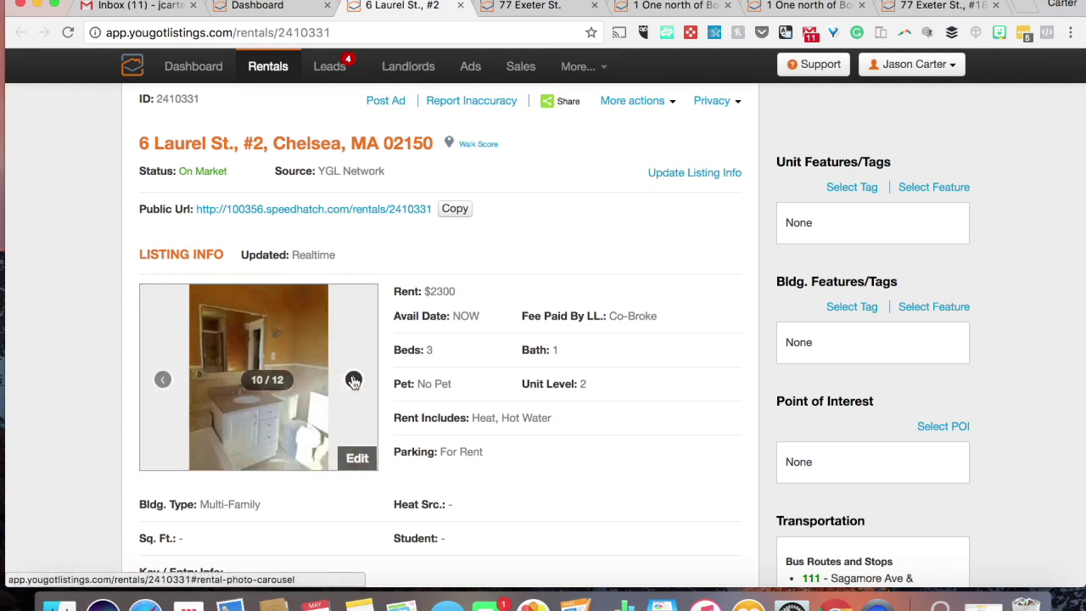
click(354, 380)
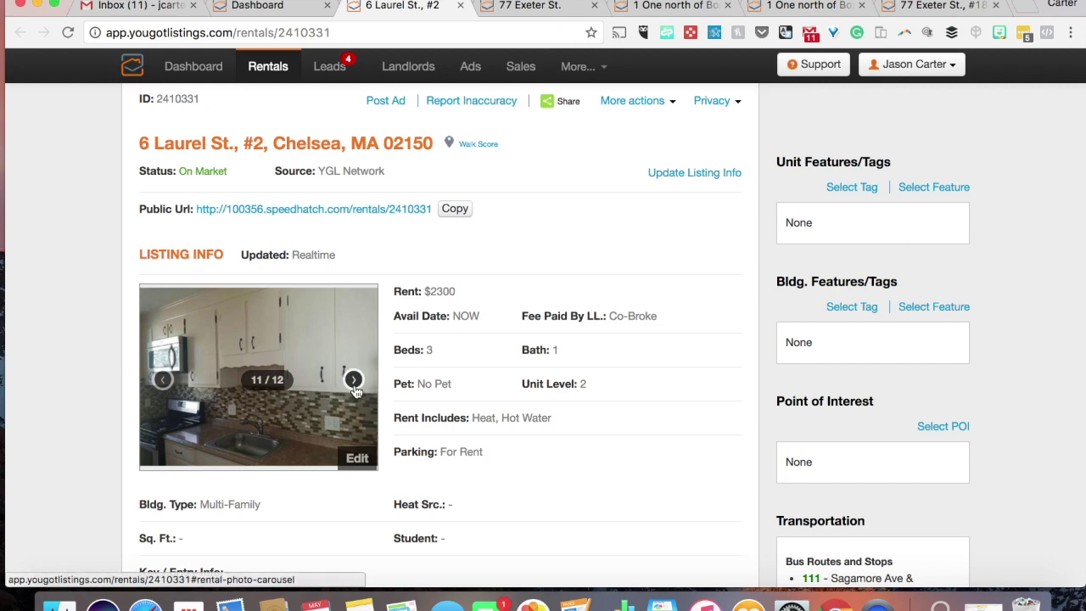
click(353, 380)
Review the Chelsea rental's listing details, showing instructions and landlord info, and close its tab.
scroll(356, 390, down, 5)
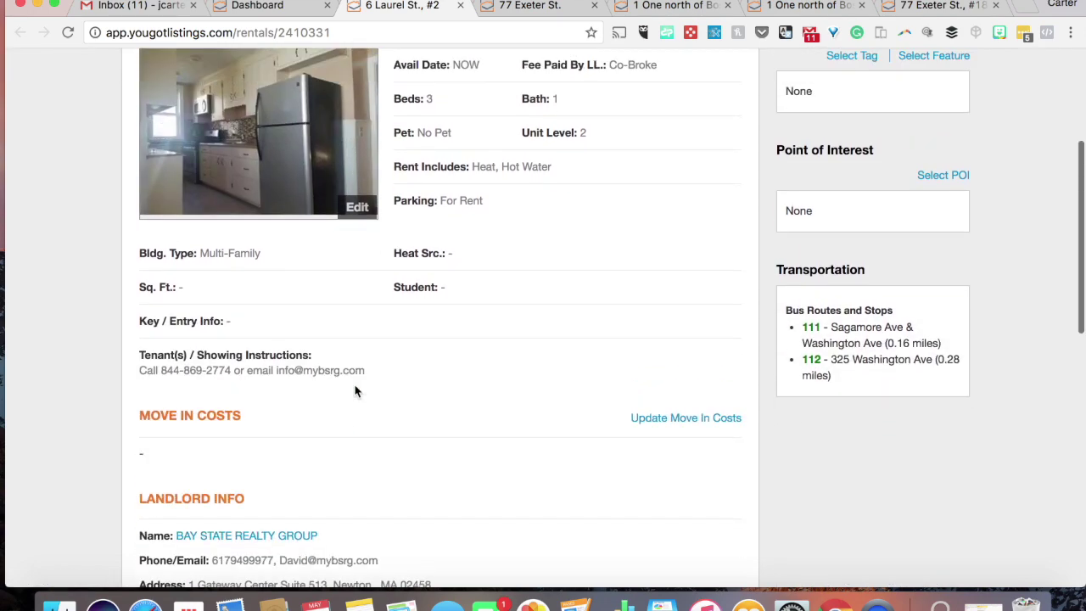
scroll(355, 391, up, 5)
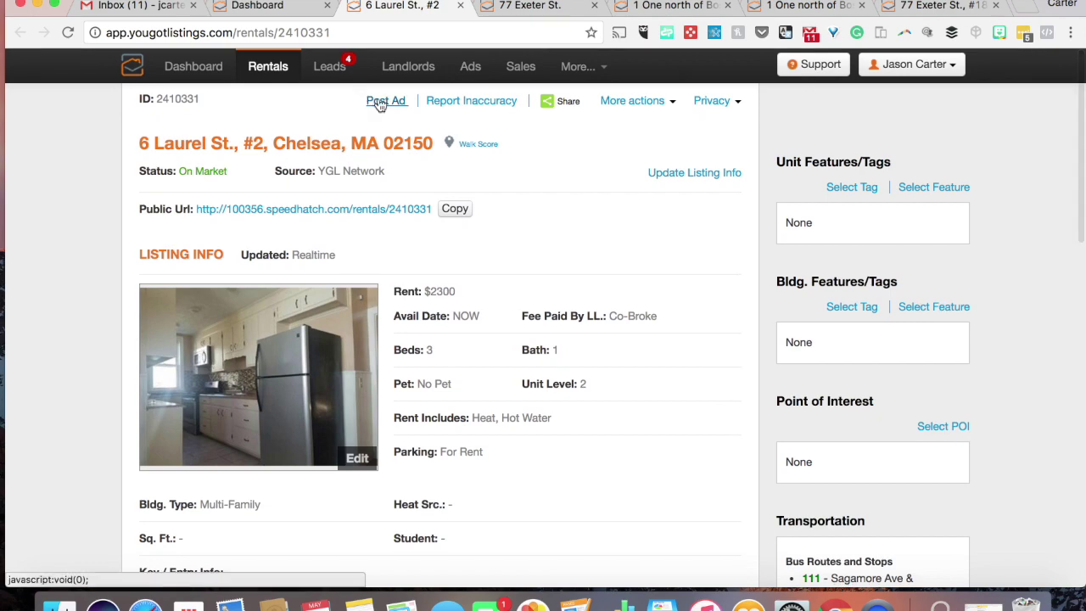
scroll(466, 453, down, 15)
scroll(466, 454, up, 14)
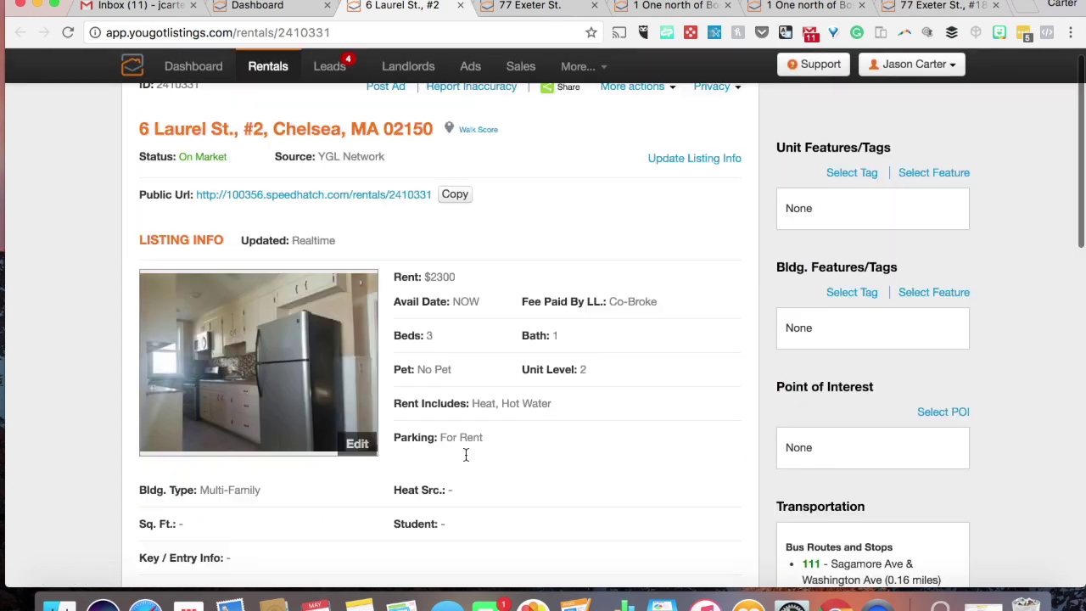
scroll(466, 455, up, 2)
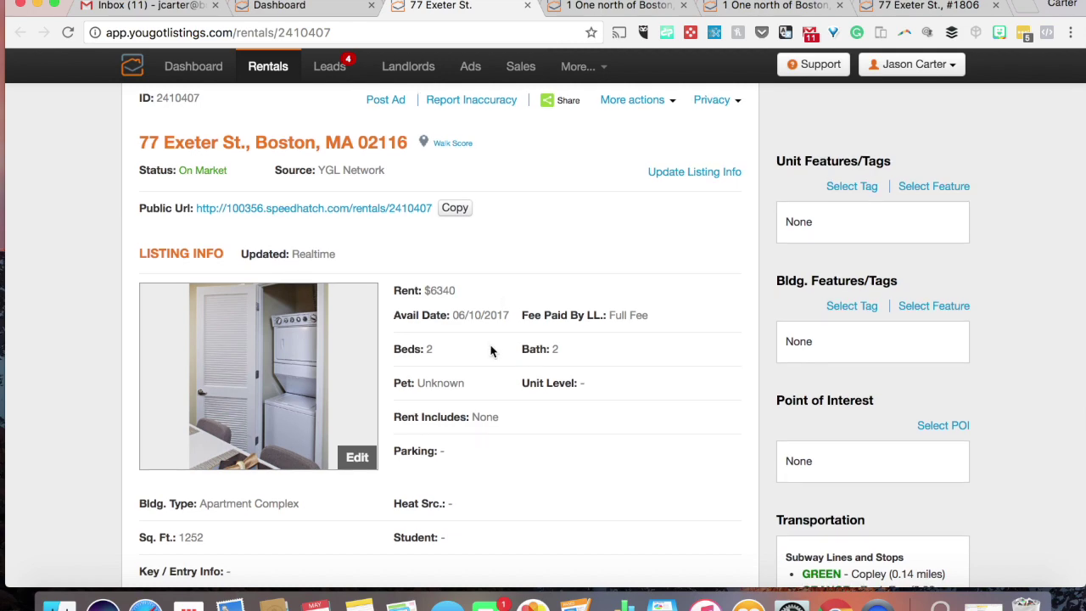
Examine the Exeter St. rental's listing details in Boston and open its ad template.
scroll(490, 351, down, 2)
scroll(491, 352, up, 2)
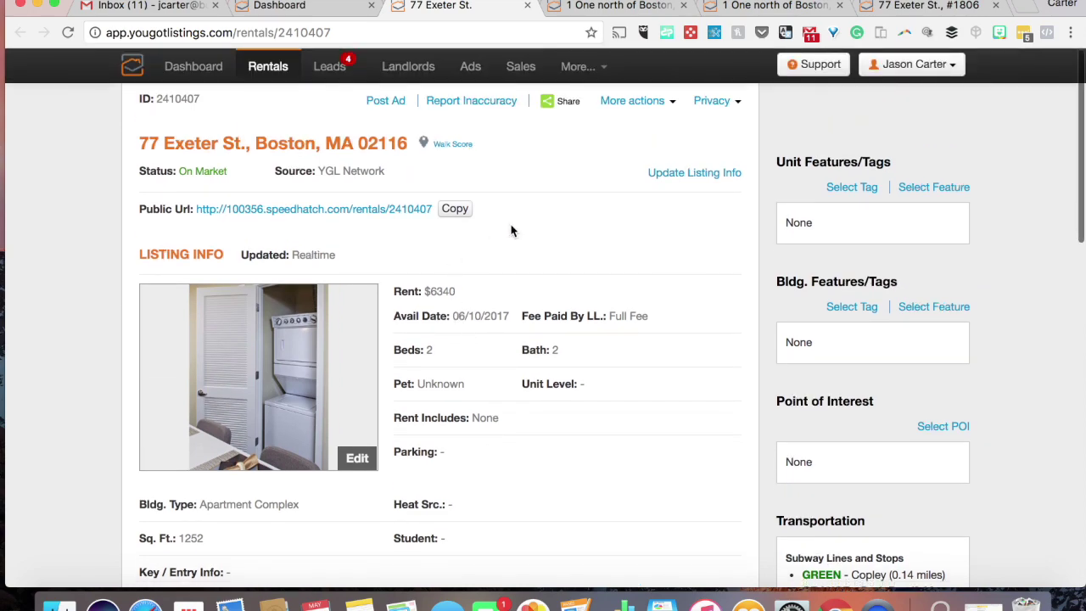
scroll(512, 233, down, 2)
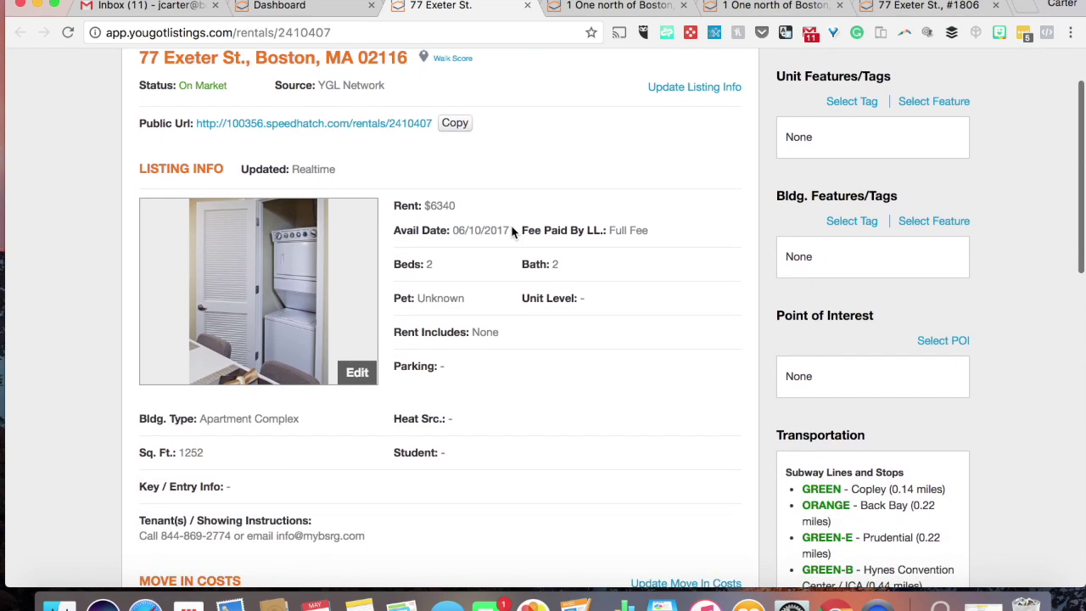
scroll(512, 230, down, 4)
scroll(512, 230, up, 6)
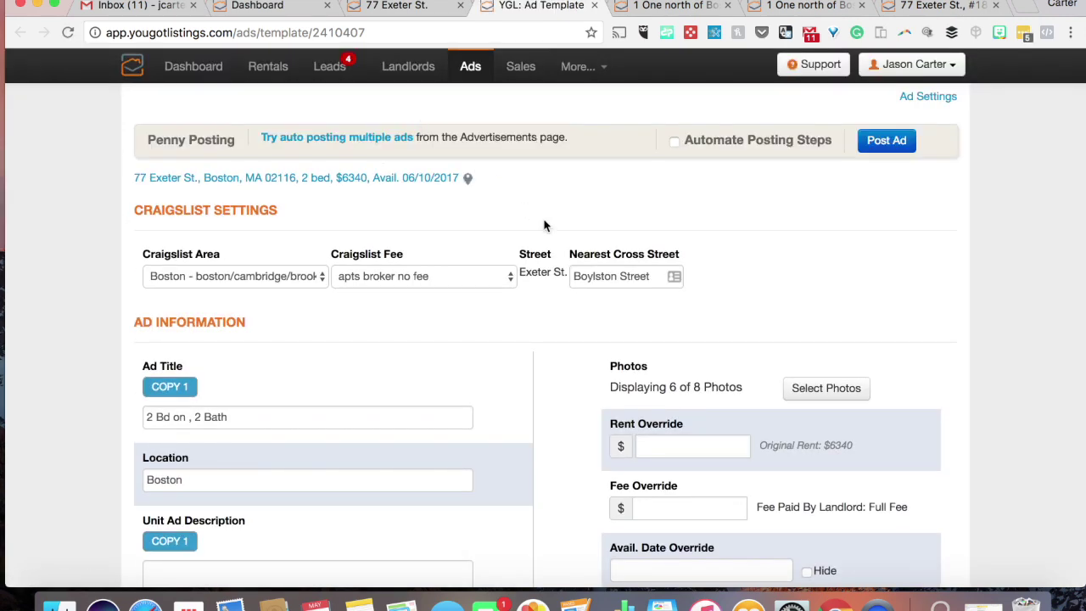
Review the ad template's Craigslist settings, ad information, description fields, preview and HTML.
scroll(558, 247, down, 10)
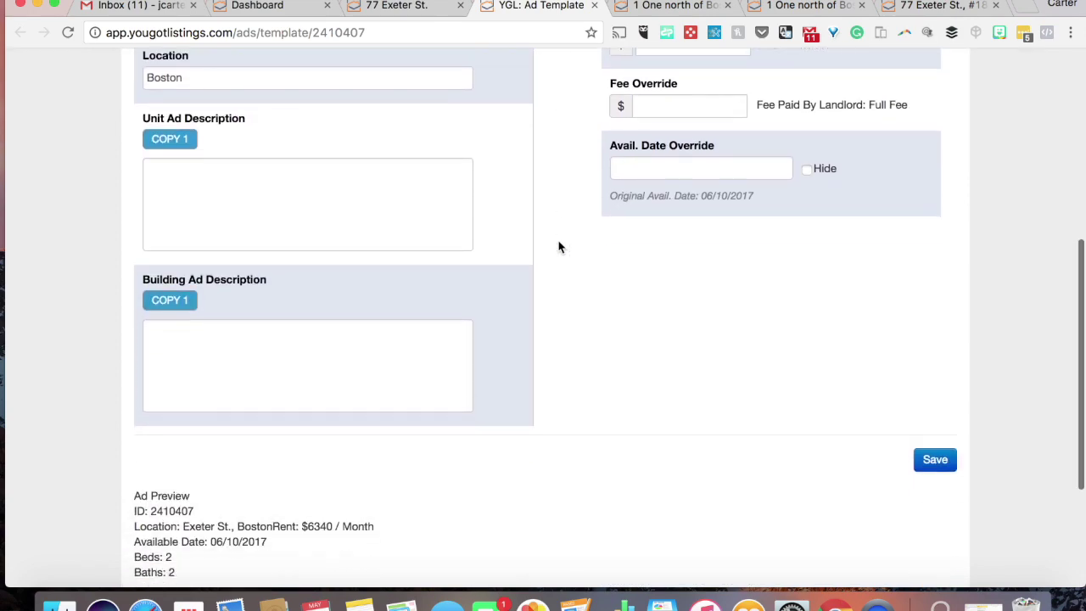
scroll(558, 247, down, 5)
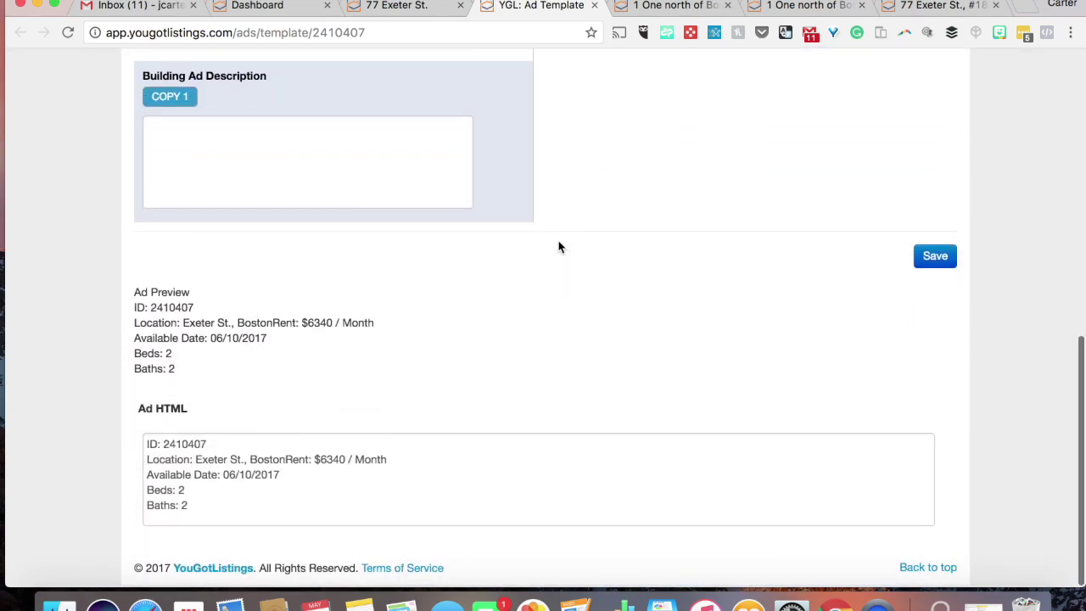
scroll(558, 247, up, 15)
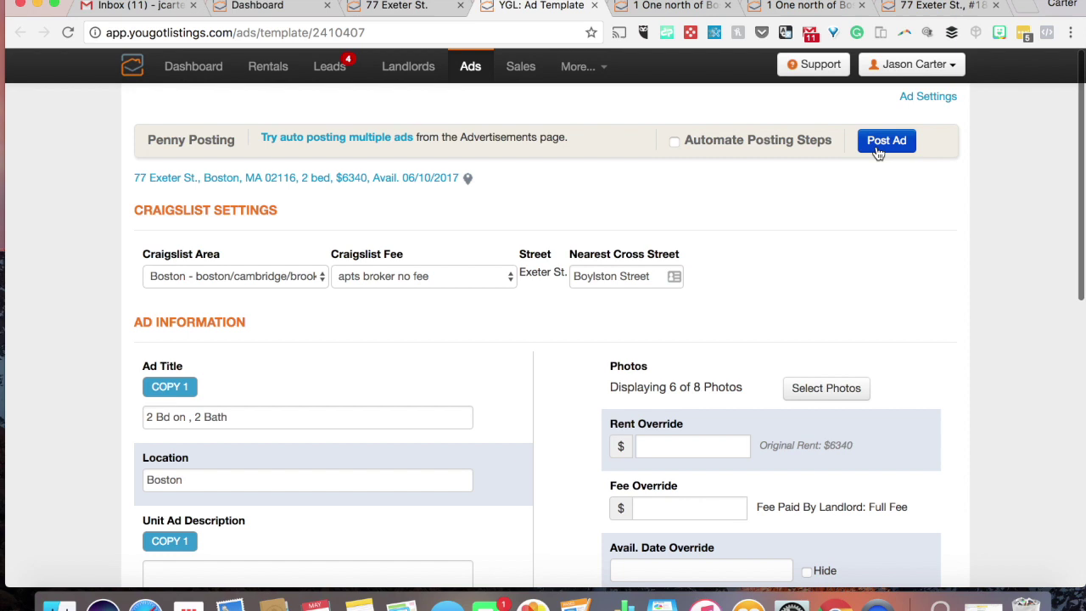
Start posting the ad to Craigslist as housing offered in the boston/camb/brook area under the apts broker no fee category.
click(879, 152)
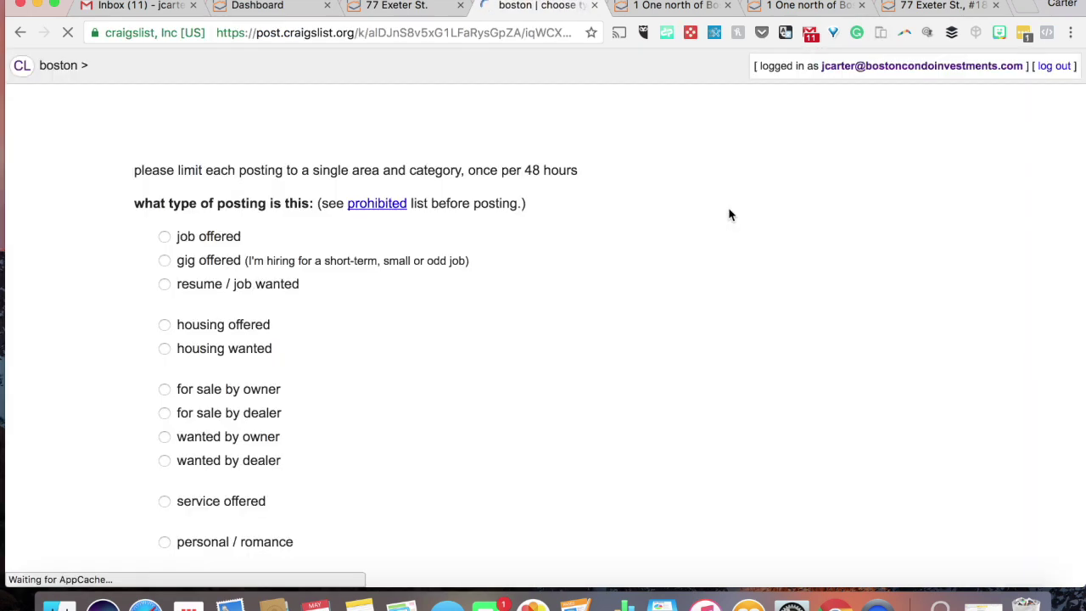
click(202, 329)
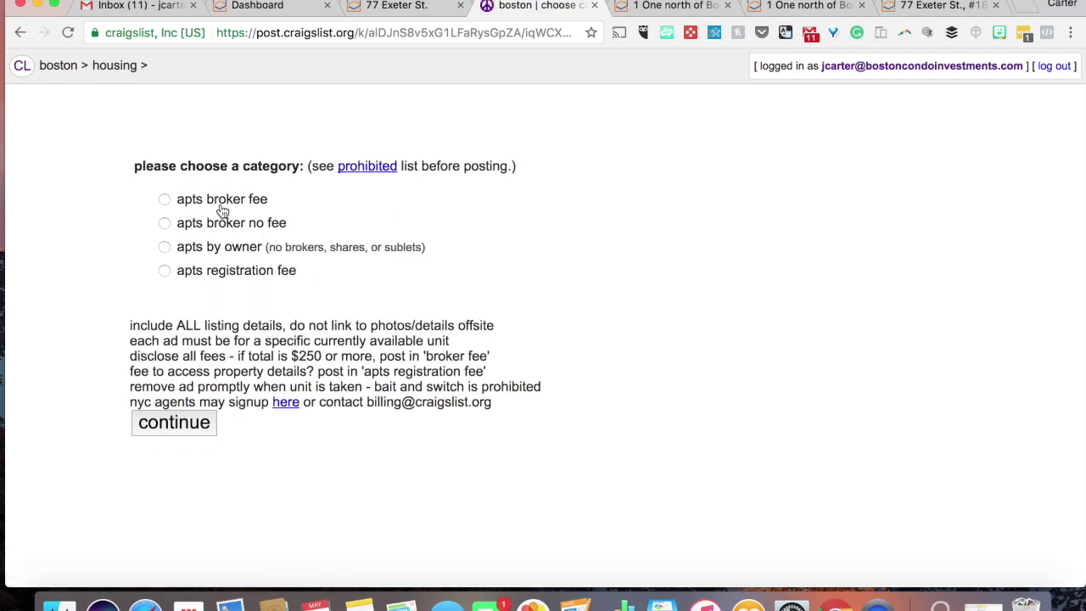
click(222, 210)
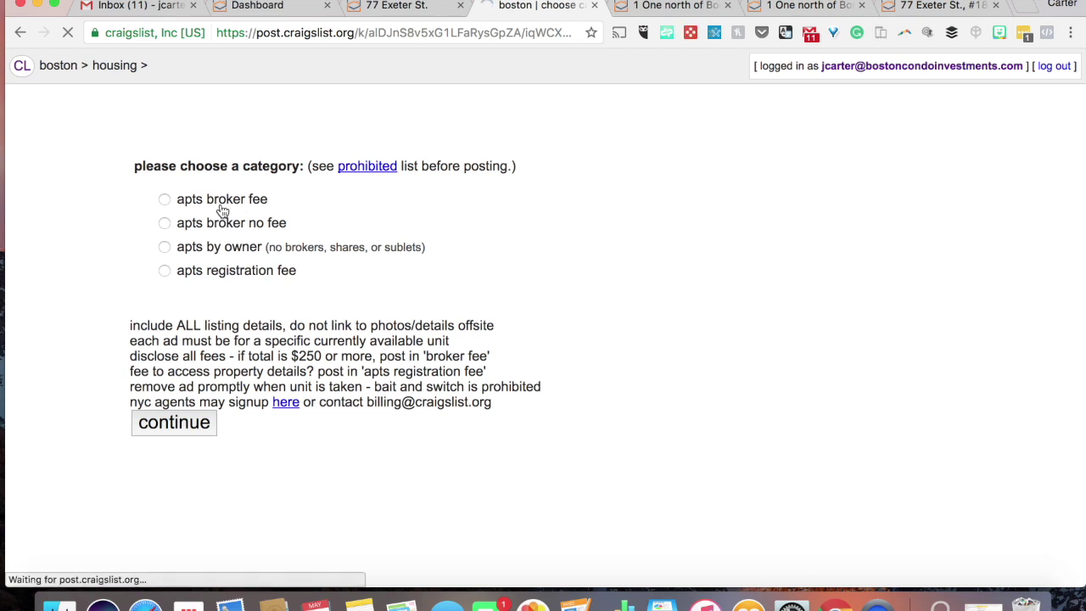
click(21, 34)
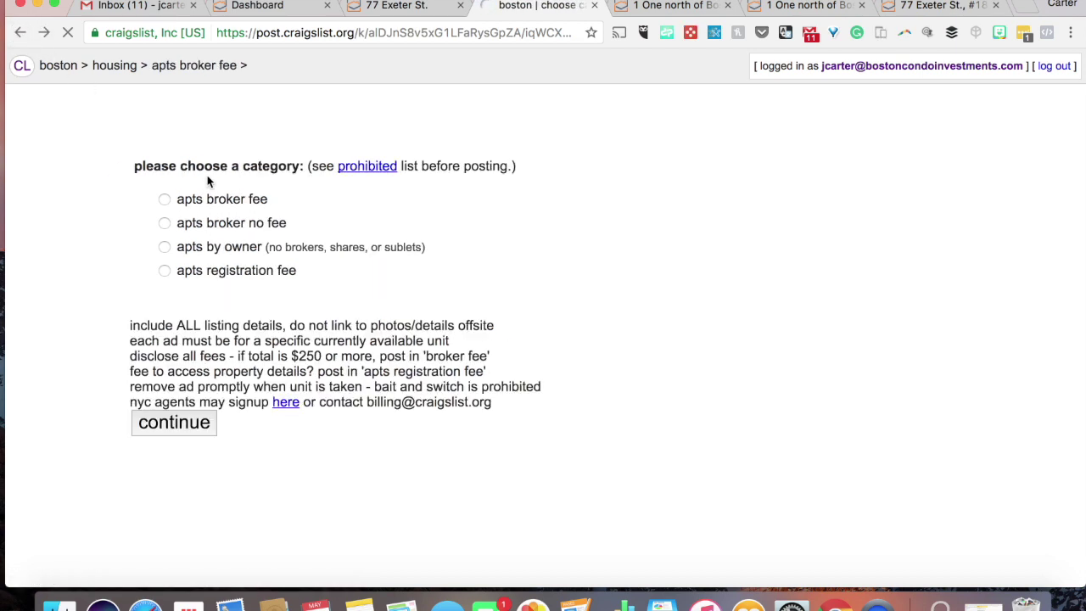
click(219, 226)
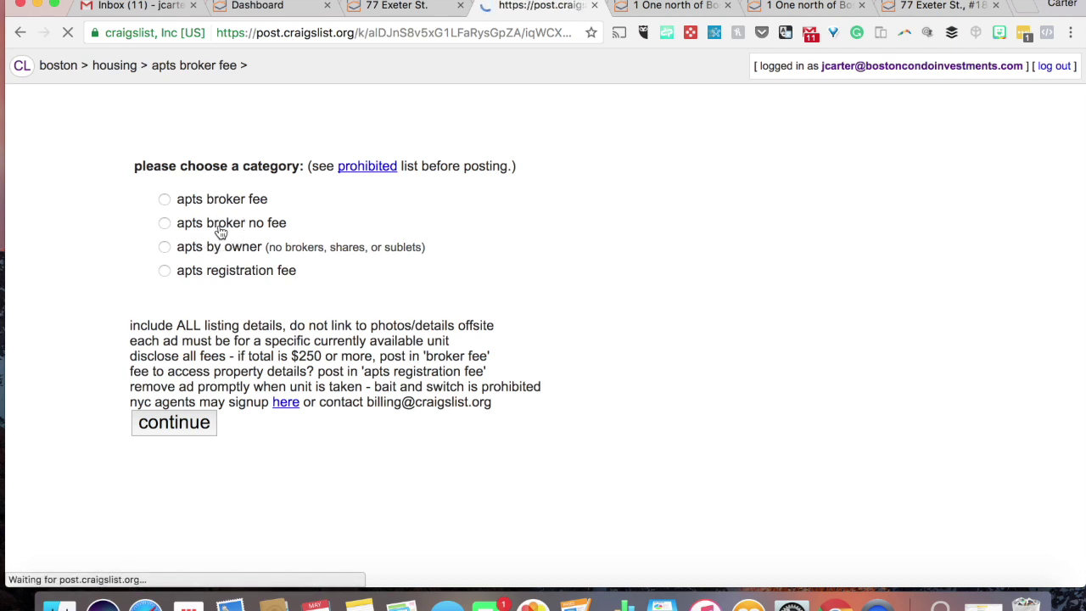
click(223, 199)
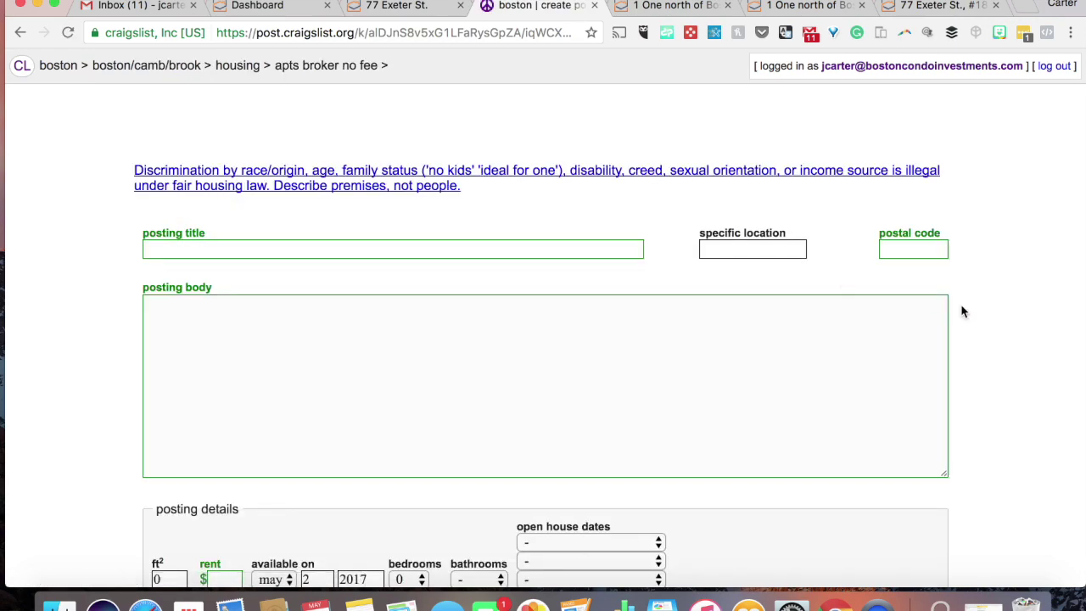
Fill the Craigslist posting form with the listing data from Penny Posting.
scroll(898, 341, down, 10)
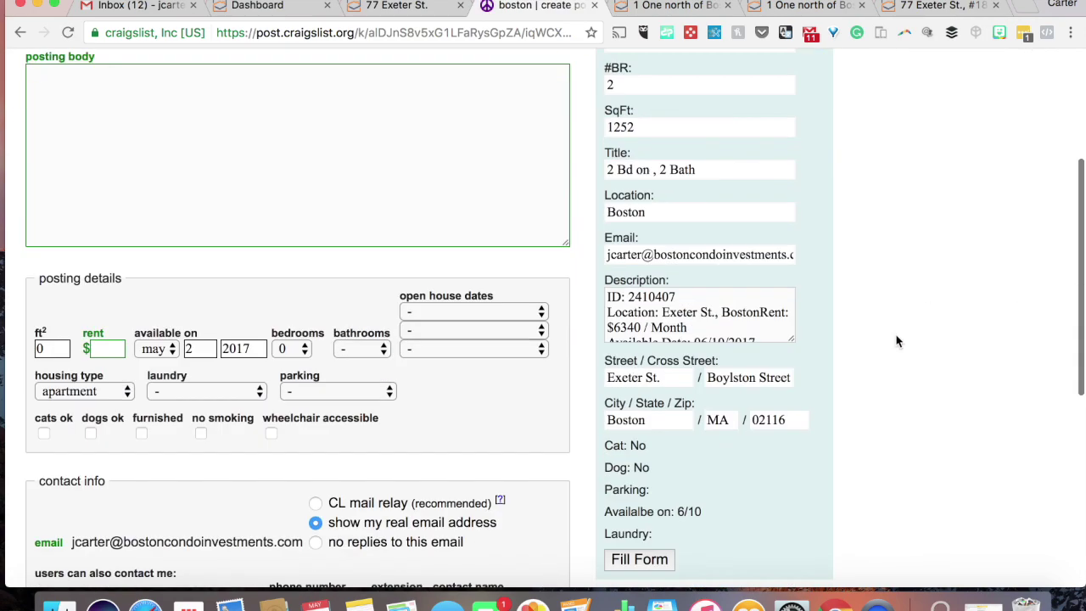
click(632, 167)
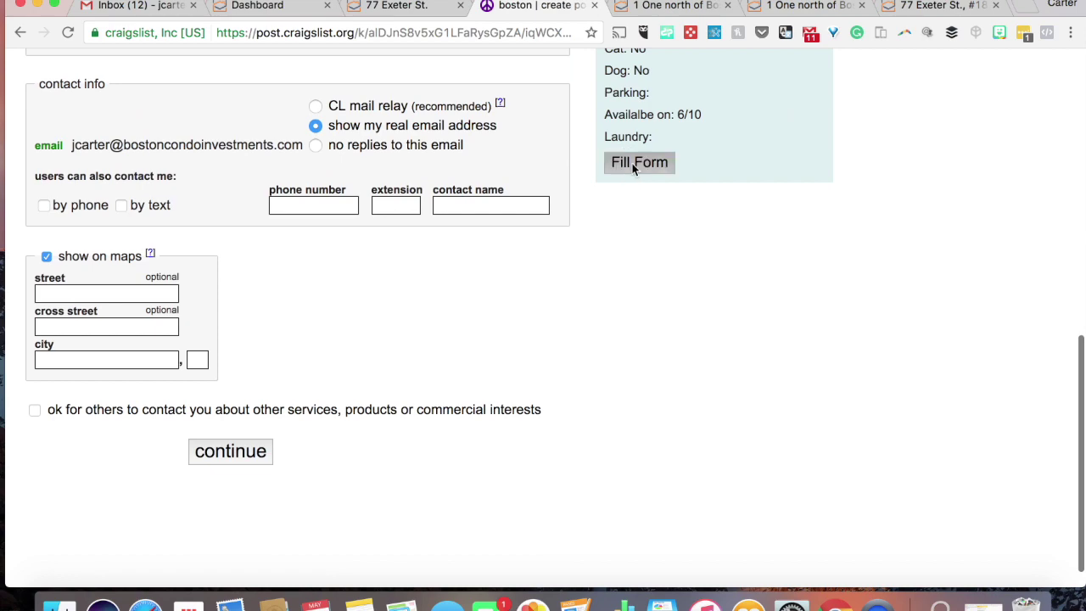
scroll(524, 196, up, 1)
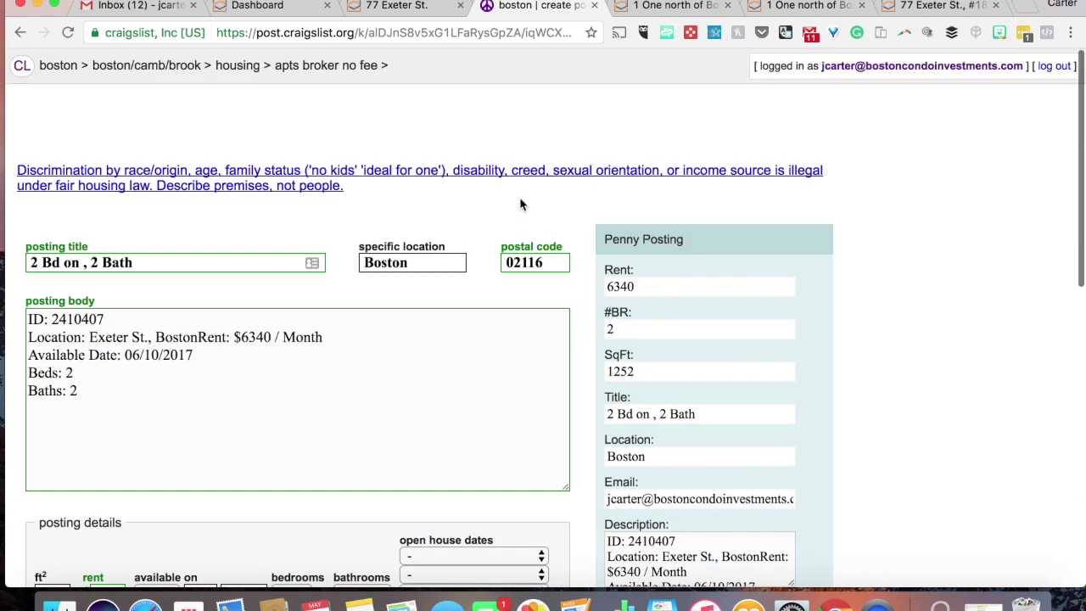
Replace the posting title with "Luxury Back Bay 2 Bed 2 Bat - June".
click(218, 264)
key(super+a)
text(Luxu)
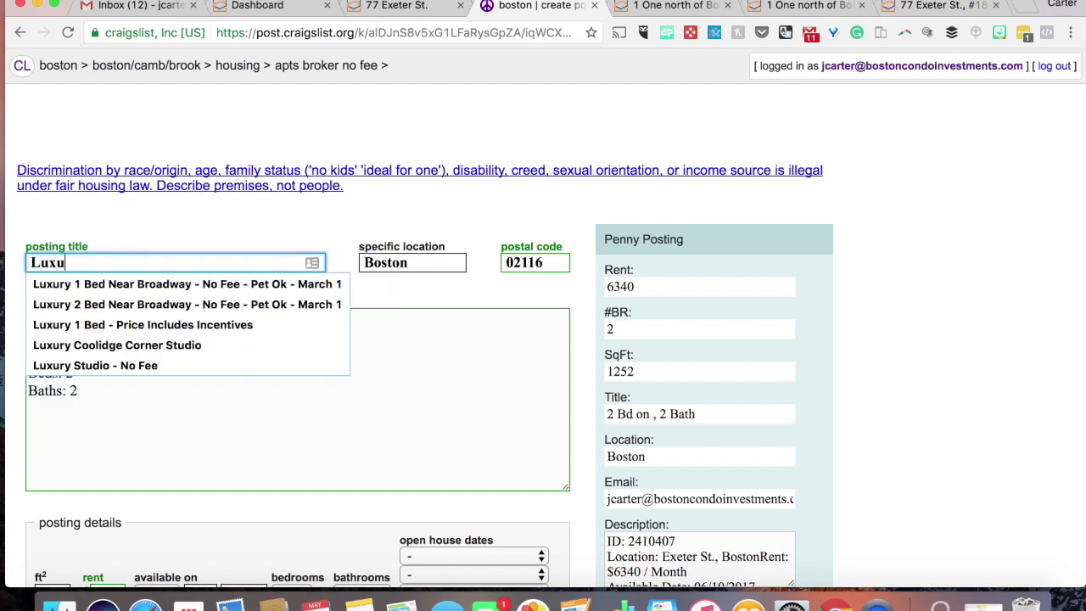
text(ry Back Bay 2 Be)
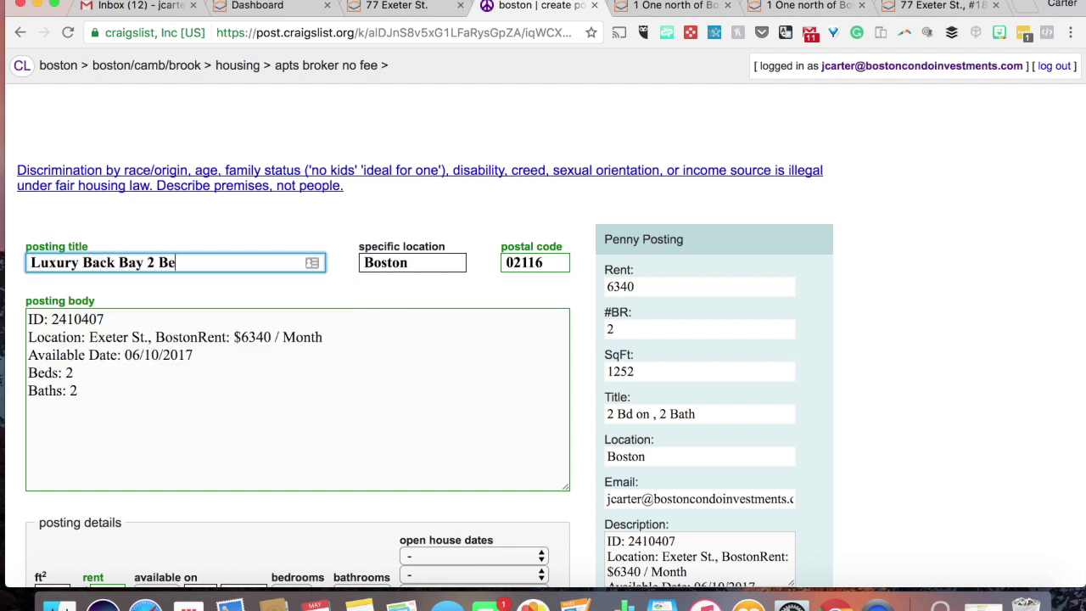
text(d 2 Bat - June)
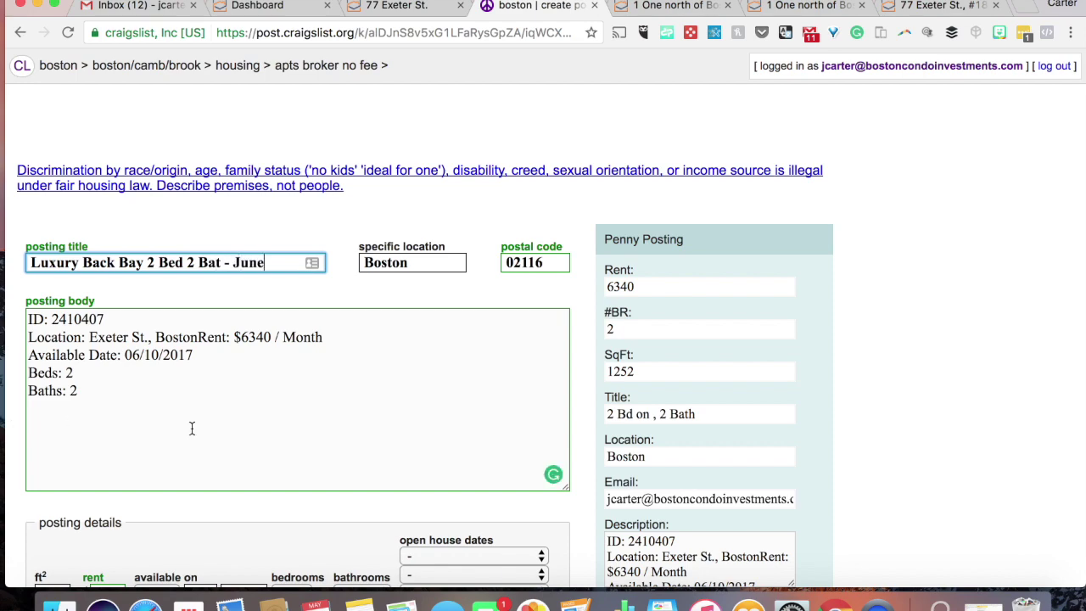
Set the laundry option in the posting details to w/d in unit and check it against the YouGotListings rental page.
scroll(192, 430, down, 5)
scroll(192, 429, up, 2)
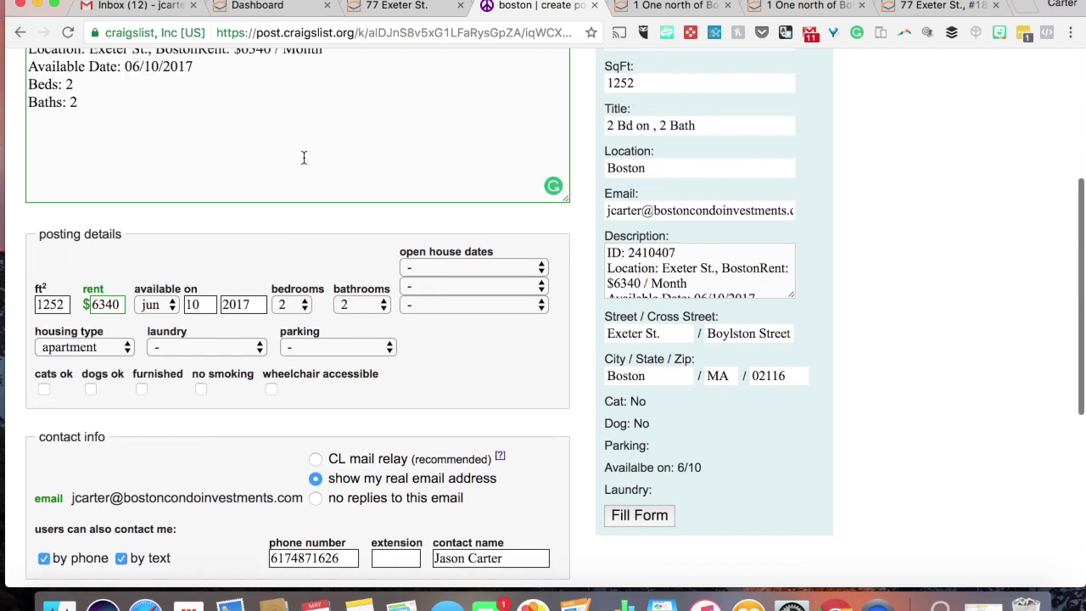
scroll(449, 125, down, 2)
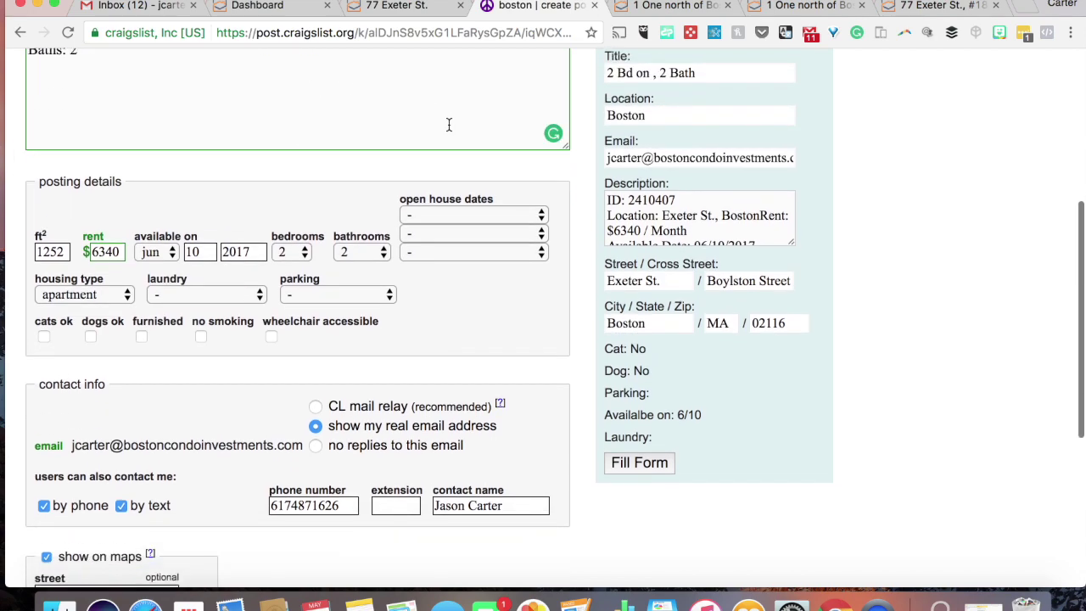
click(239, 257)
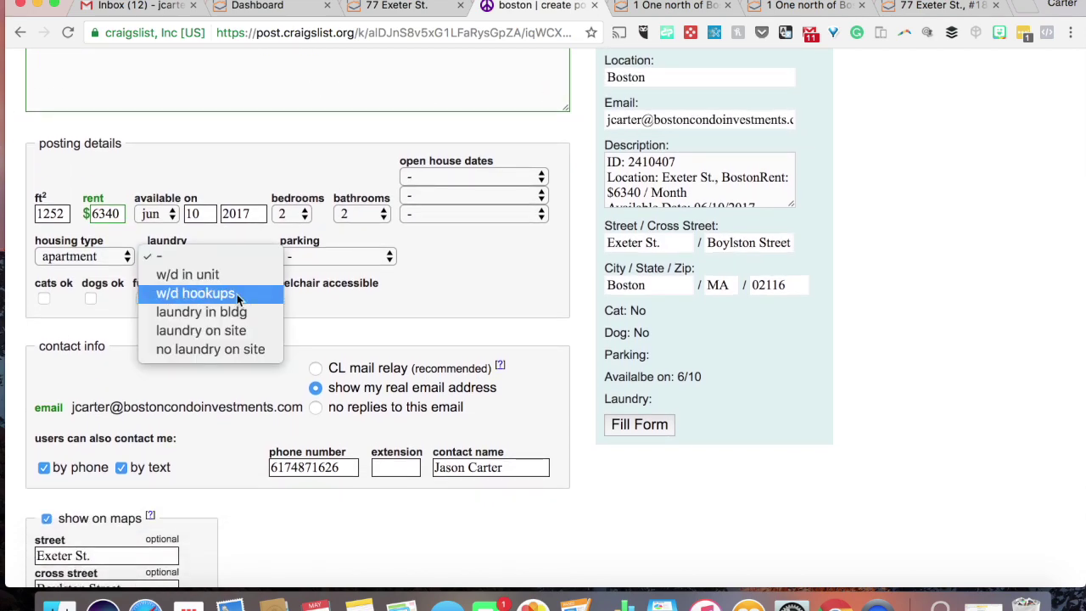
click(191, 275)
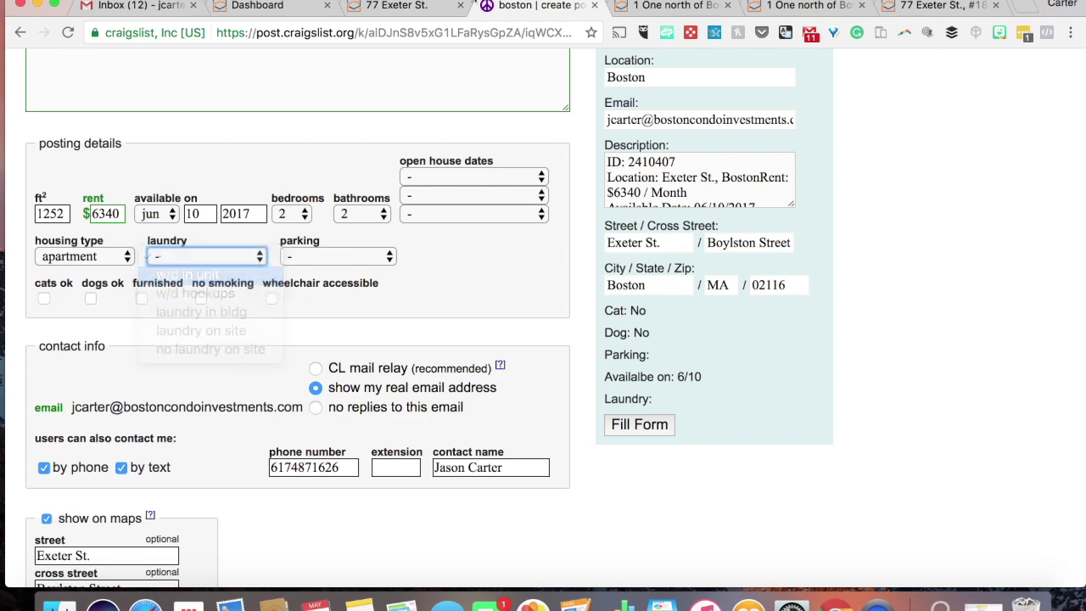
click(414, 12)
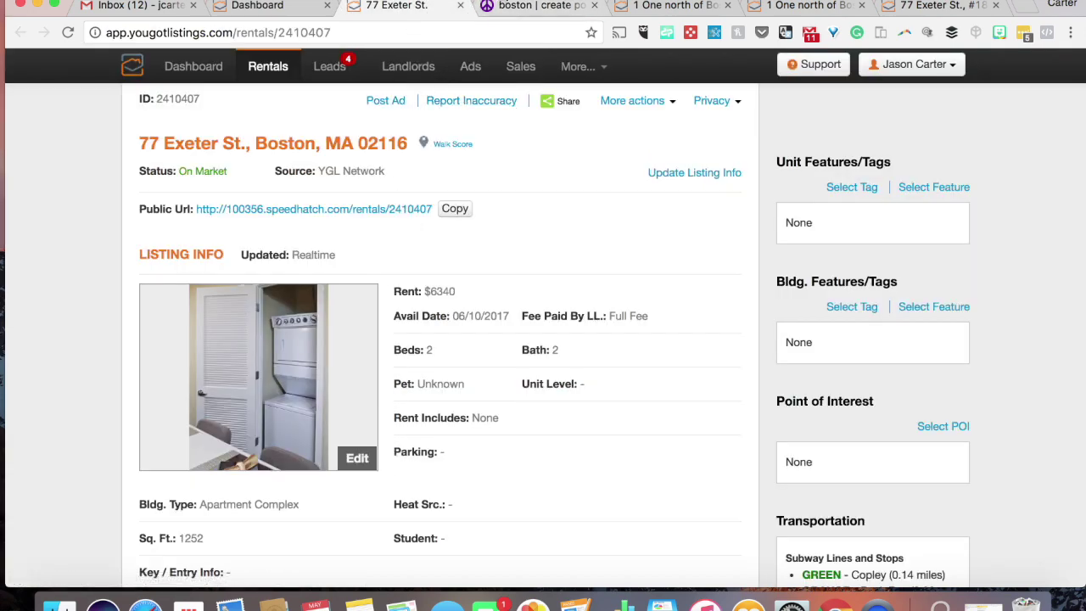
click(530, 8)
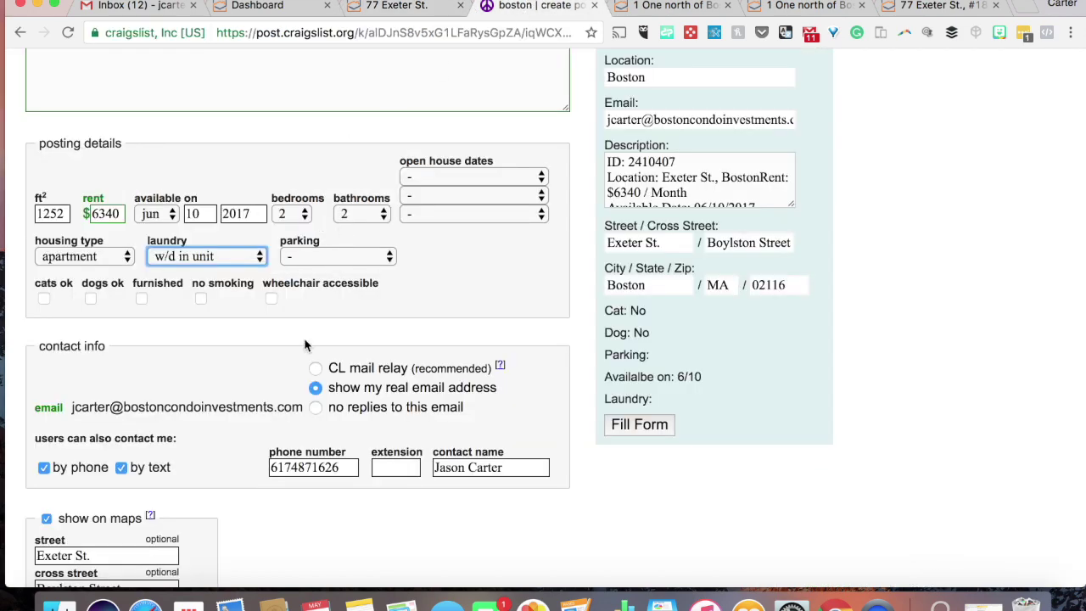
Add the building number before the street name in the map address and continue to the location map.
scroll(305, 340, down, 5)
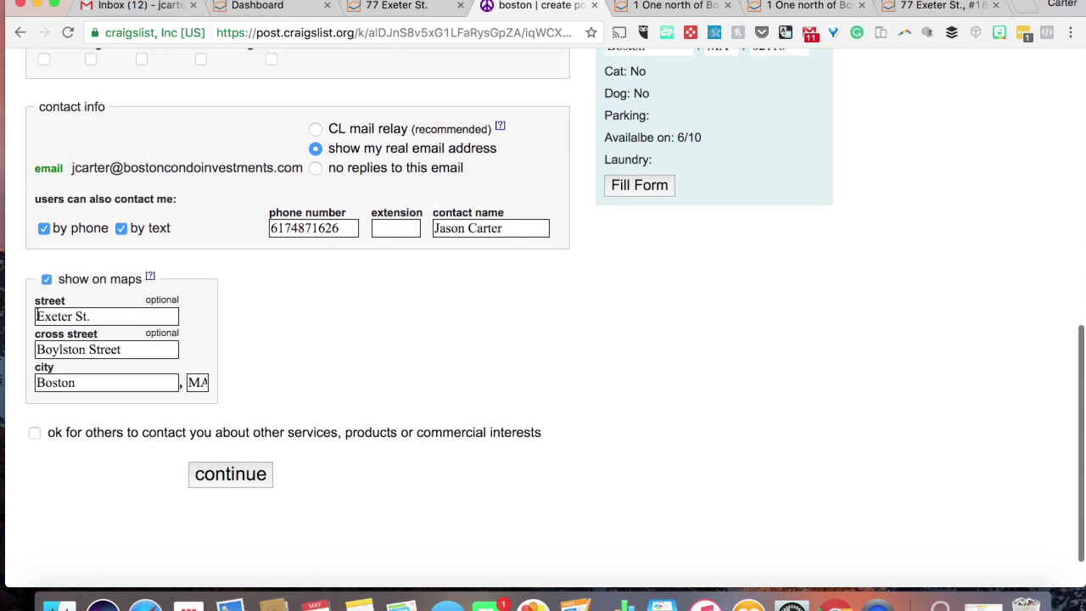
click(37, 316)
text(77)
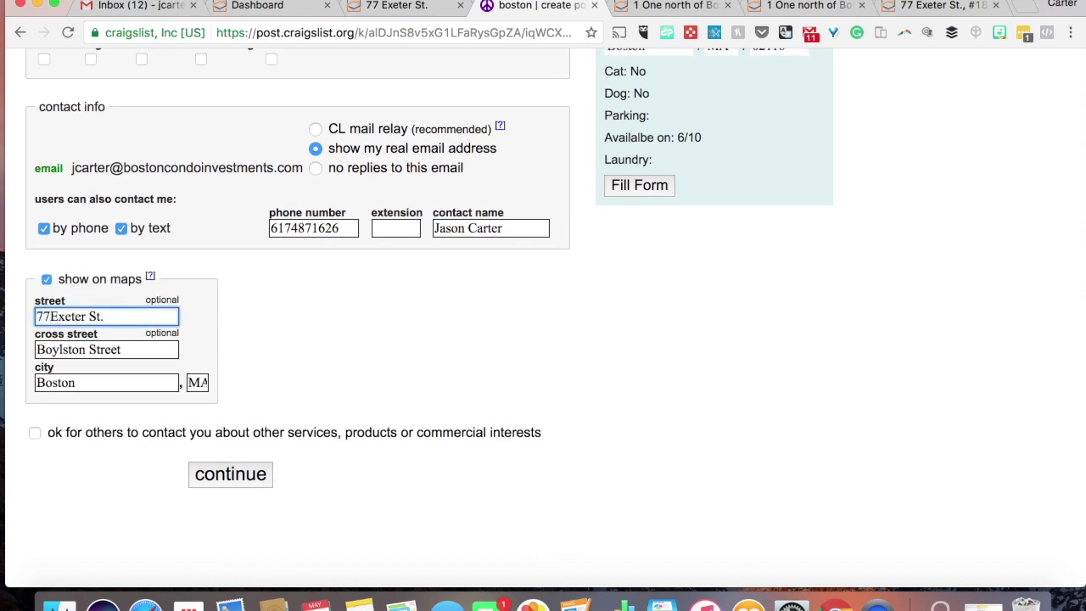
scroll(606, 220, up, 1)
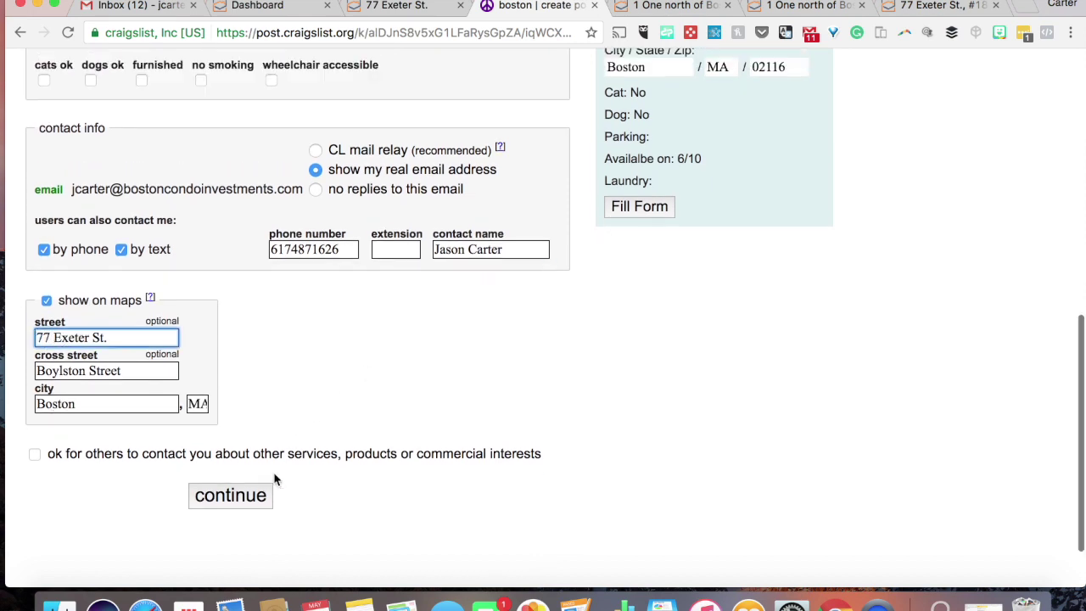
click(246, 499)
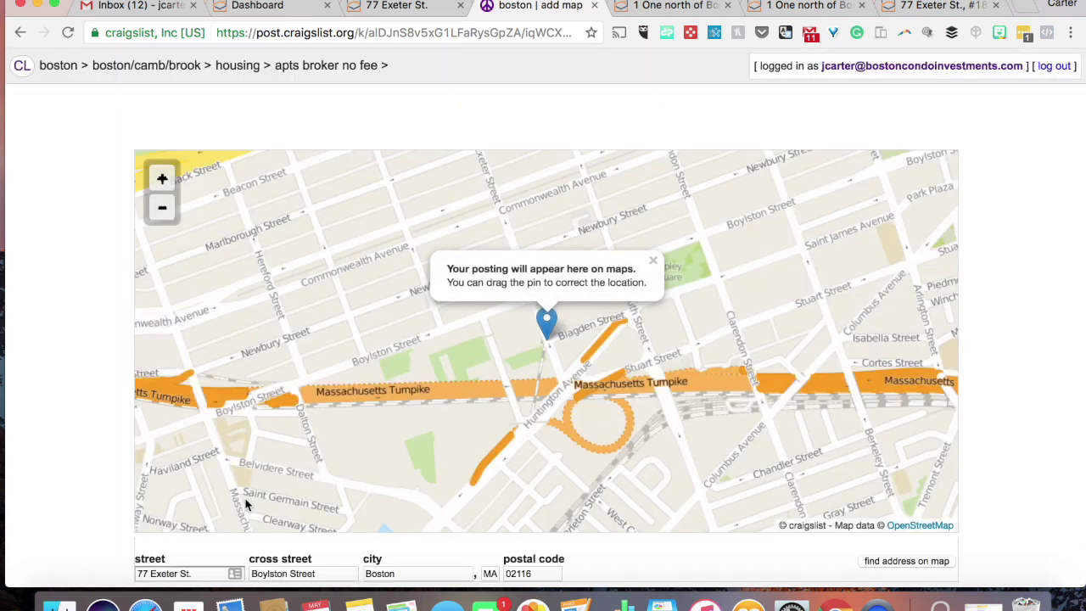
Shift the map pin slightly west, remove the building number from the street field, and accept the location.
scroll(94, 314, down, 3)
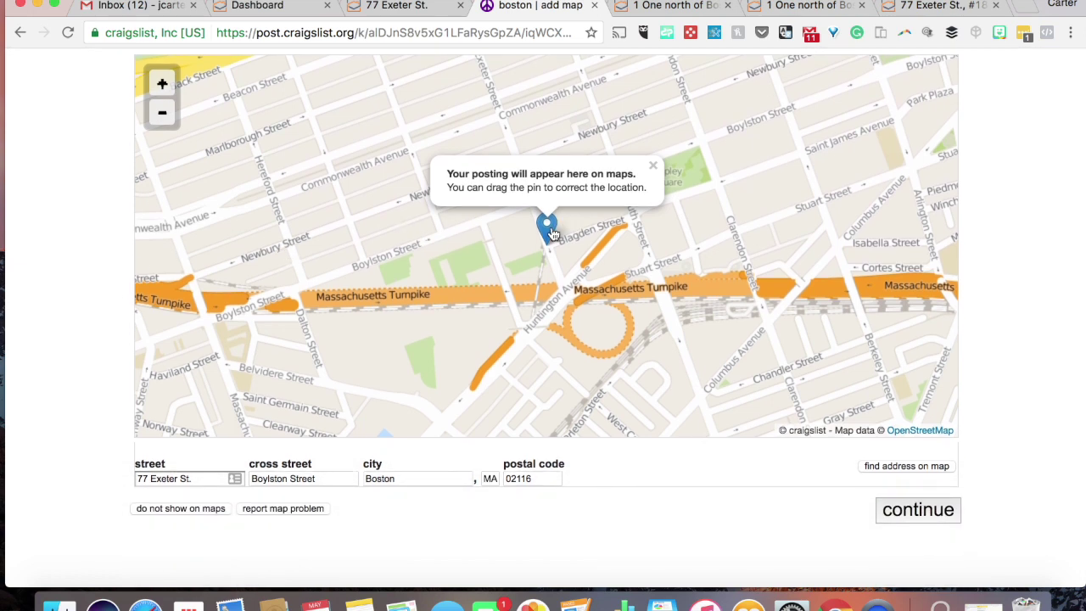
drag(552, 233, 519, 223)
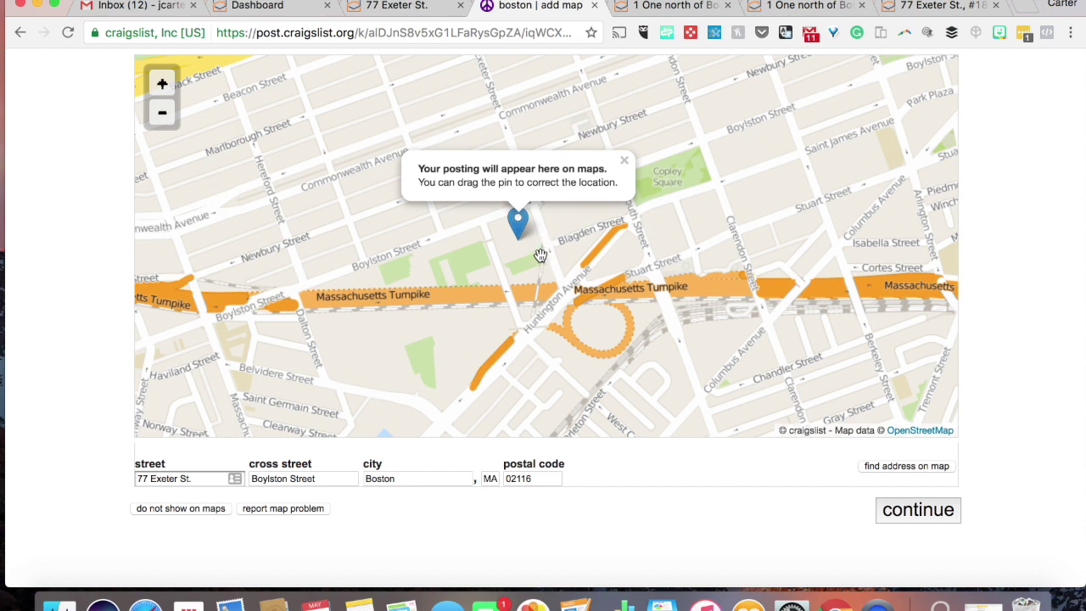
drag(150, 479, 133, 479)
key(BackSpace)
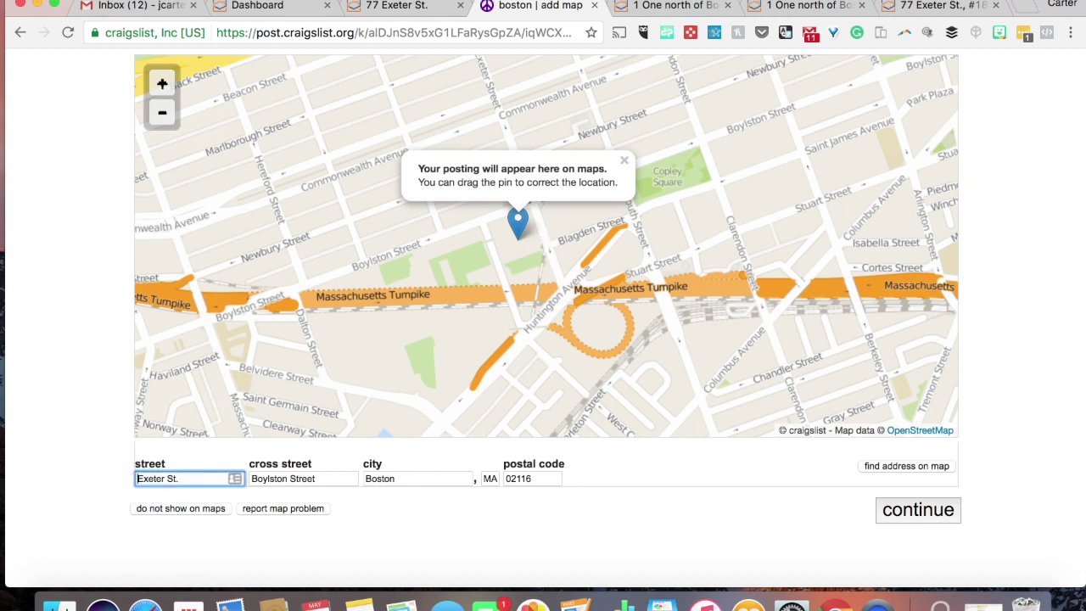
click(923, 510)
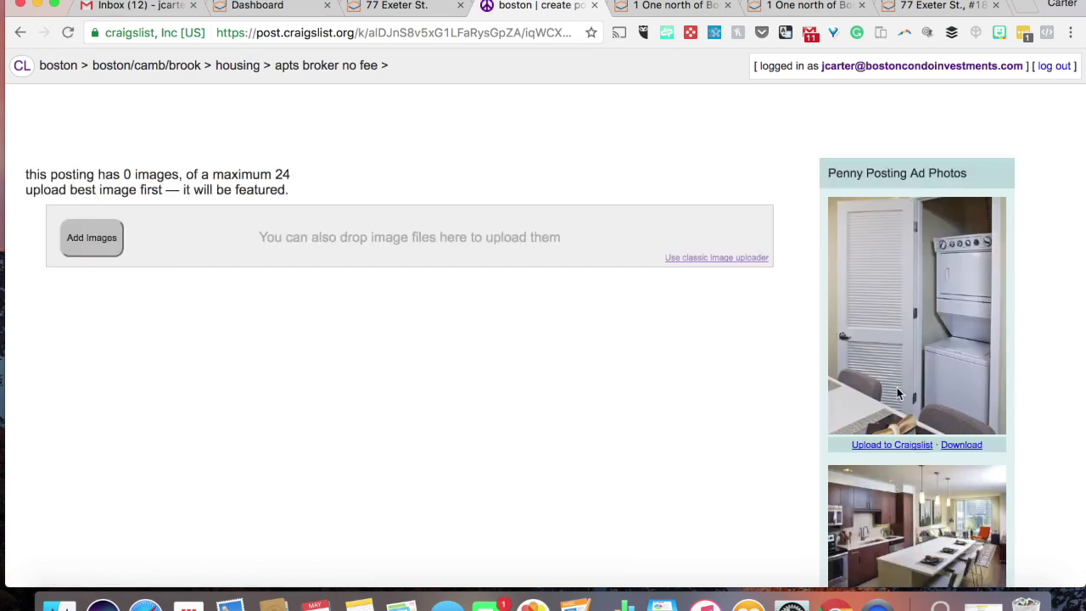
Upload the kitchen, empty room with night city view, and washer/dryer photos from Penny Posting to Craigslist and finish with images.
scroll(900, 391, down, 5)
click(892, 362)
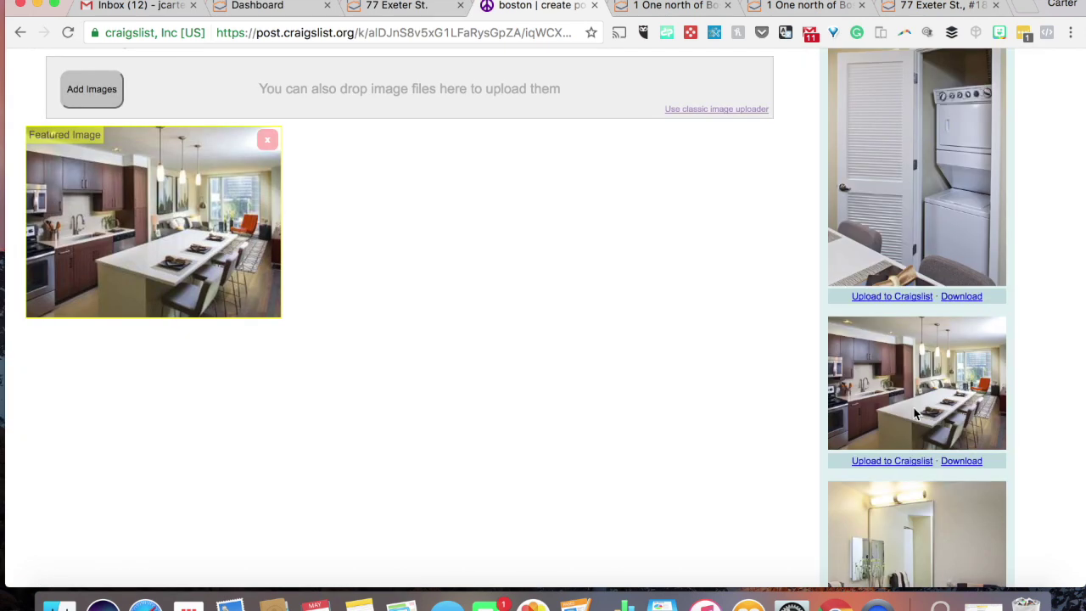
scroll(913, 407, down, 10)
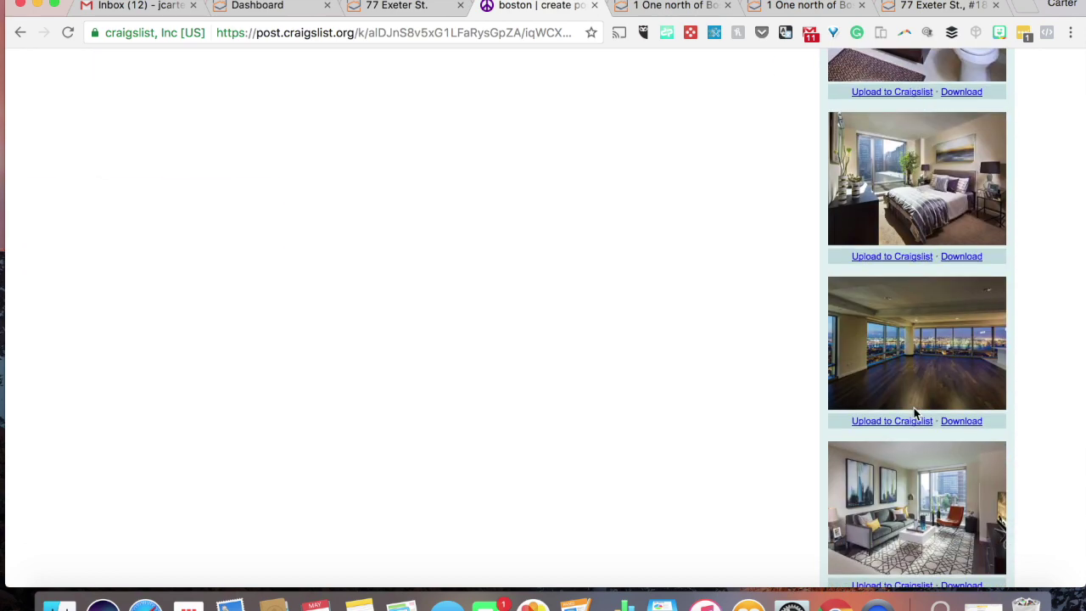
click(914, 417)
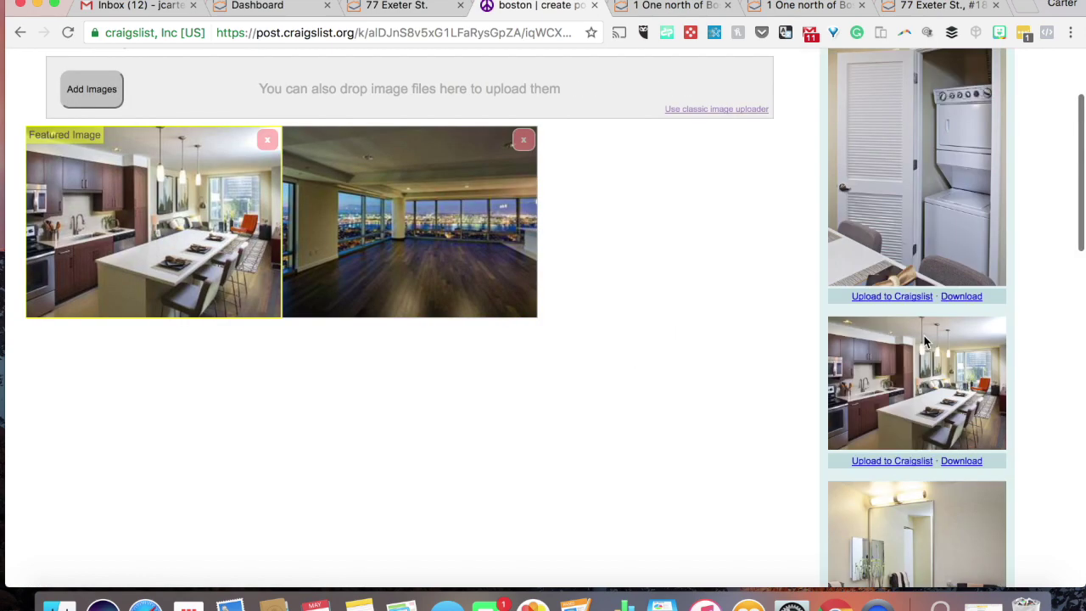
click(898, 297)
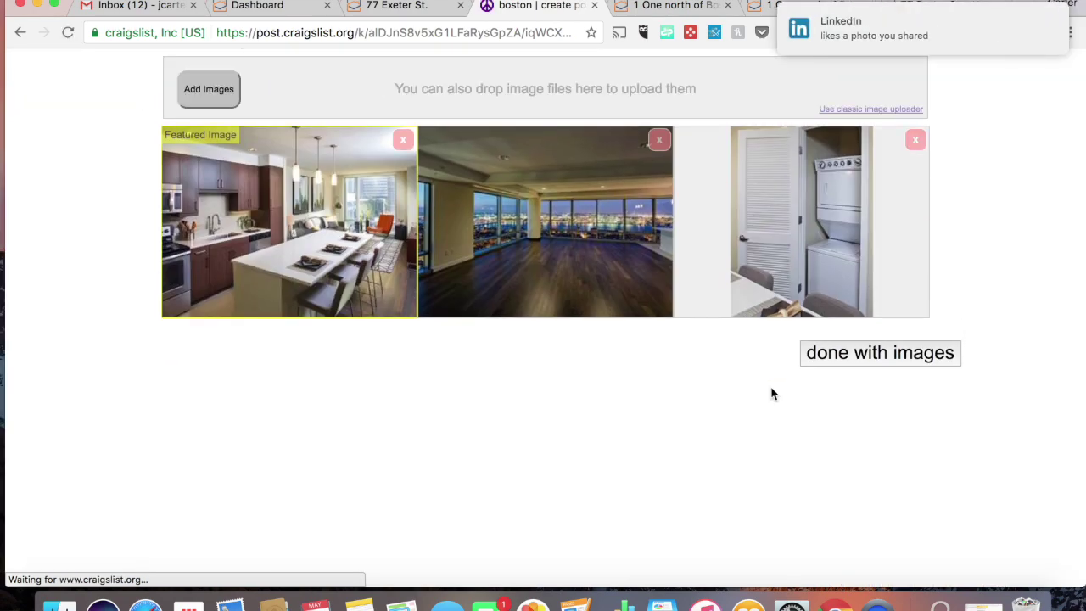
scroll(772, 394, down, 5)
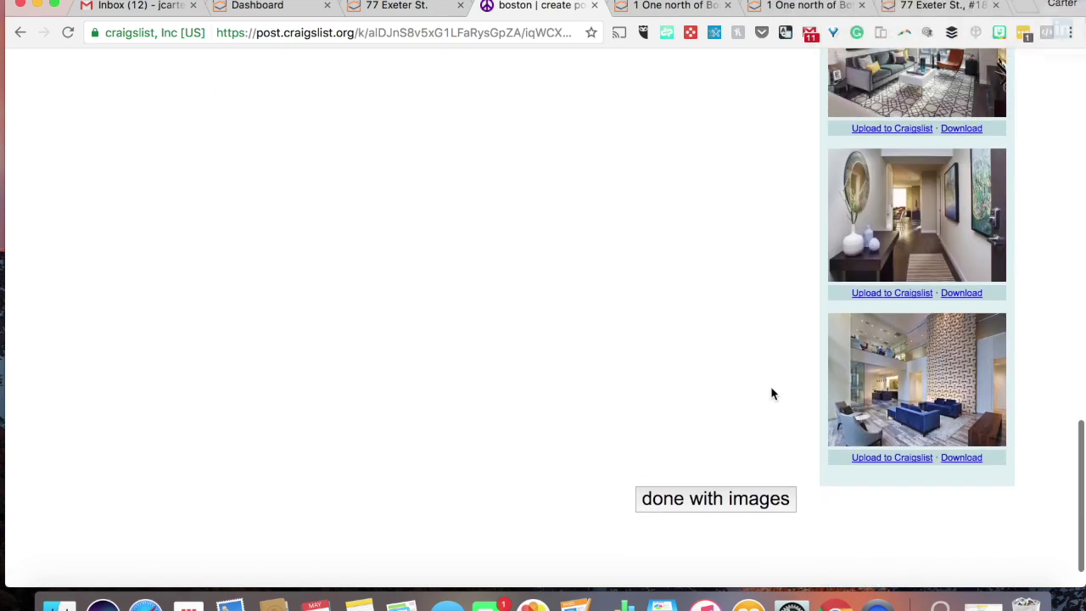
click(716, 519)
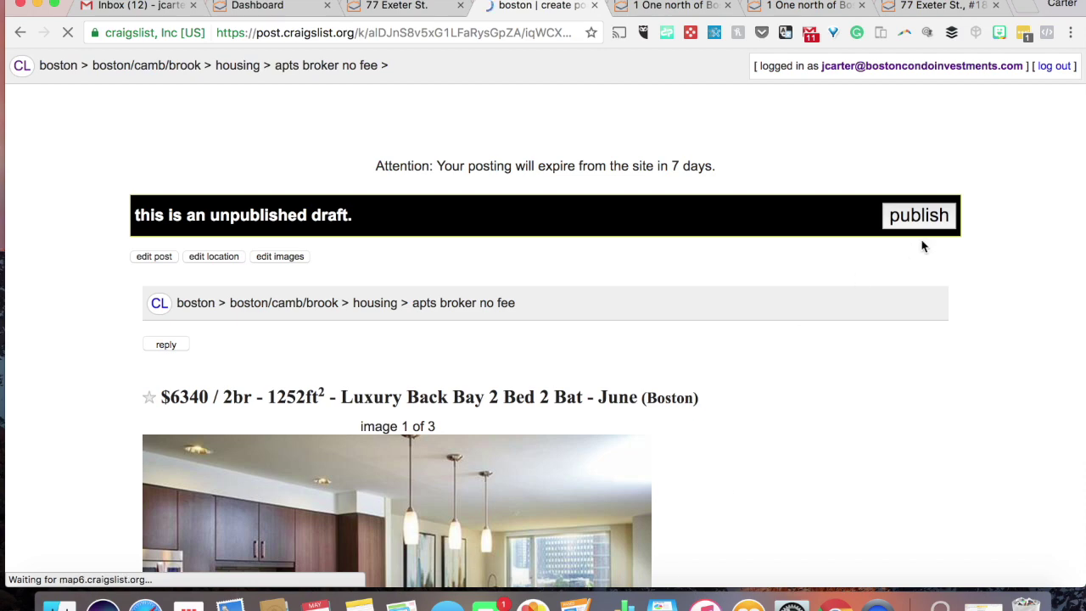
Review the unpublished Craigslist draft and publish it.
scroll(1026, 314, down, 5)
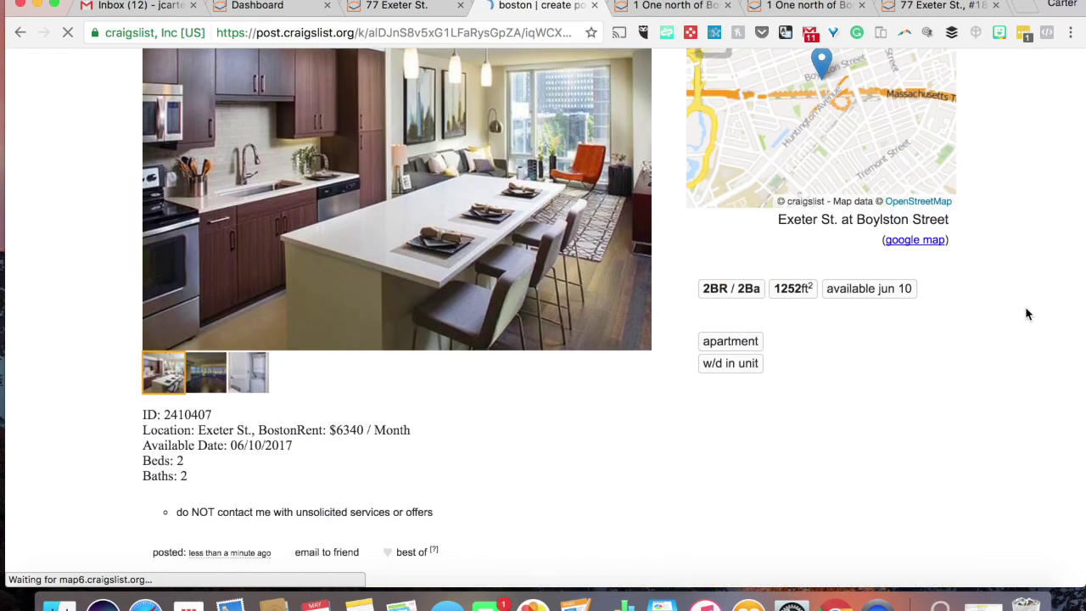
scroll(1025, 315, up, 5)
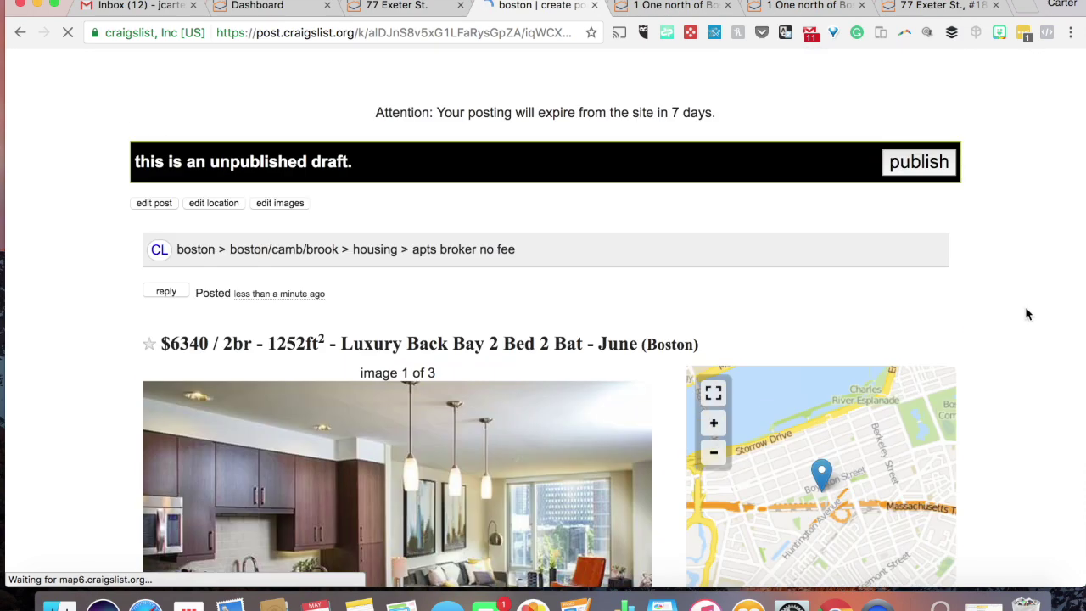
click(931, 164)
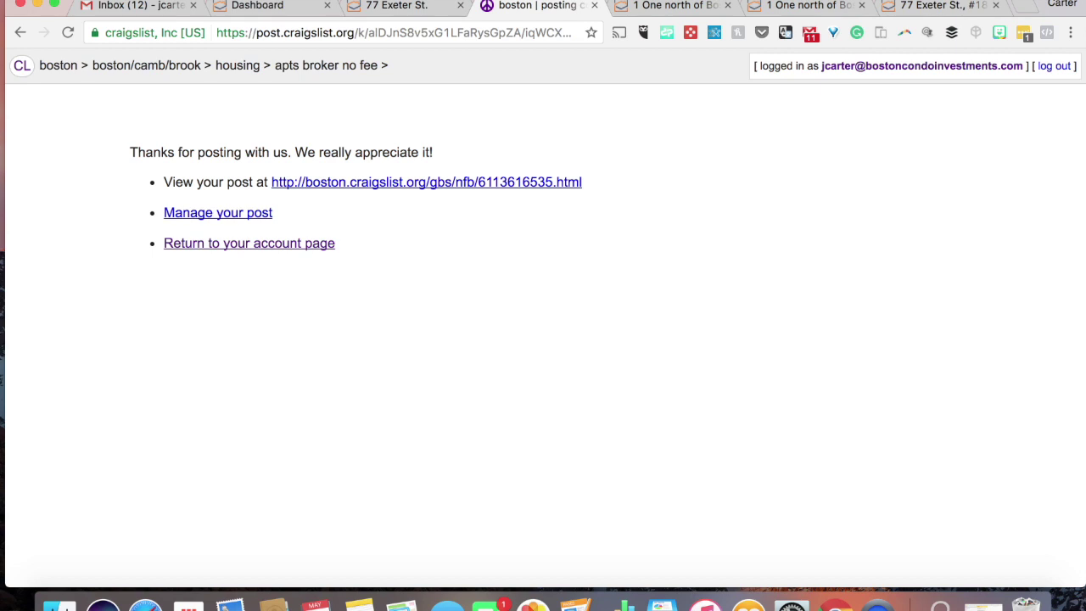
Close the finished Craigslist post and its rental listing, and start an ad for the three-bedroom Chelsea listing.
click(594, 5)
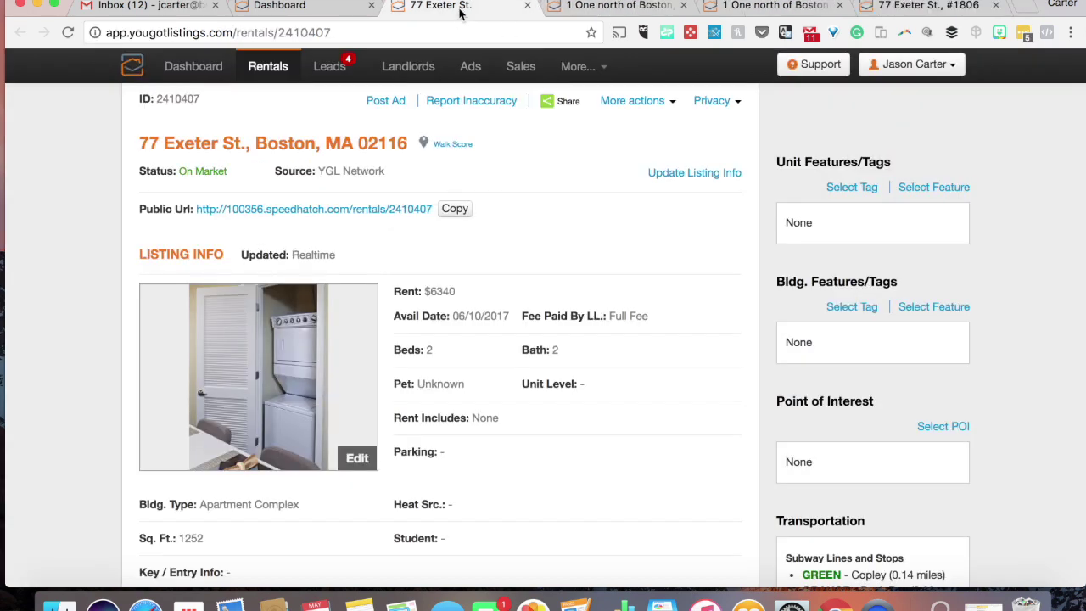
click(527, 7)
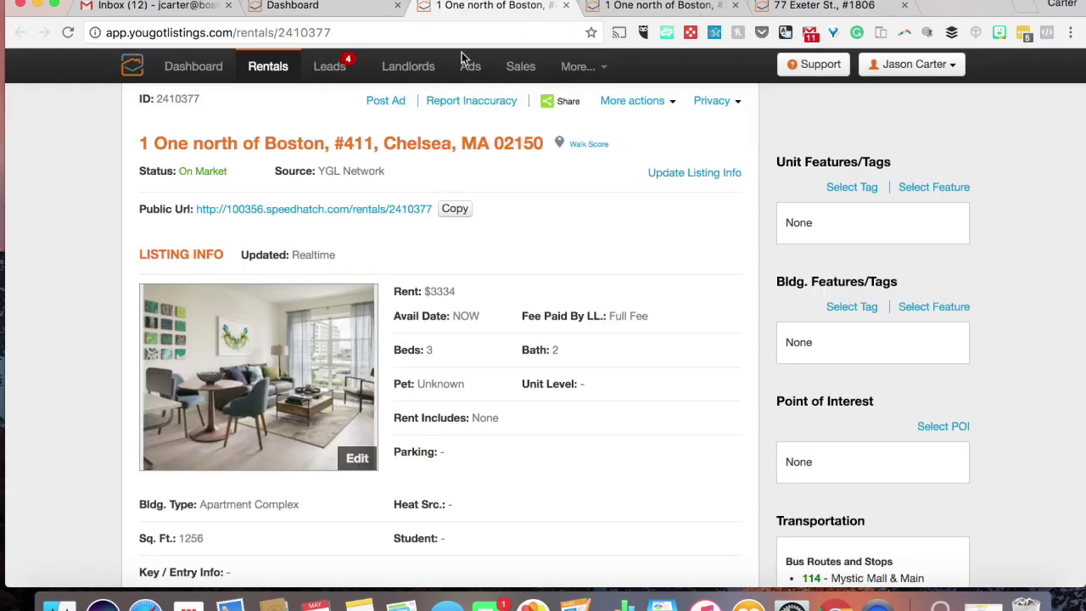
scroll(596, 254, down, 1)
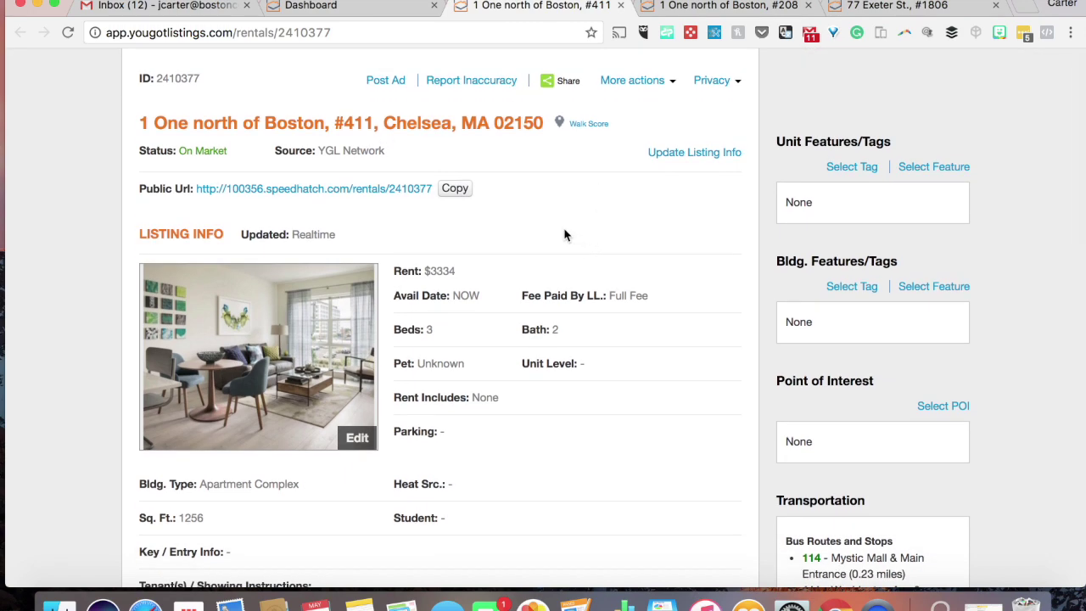
scroll(565, 235, up, 1)
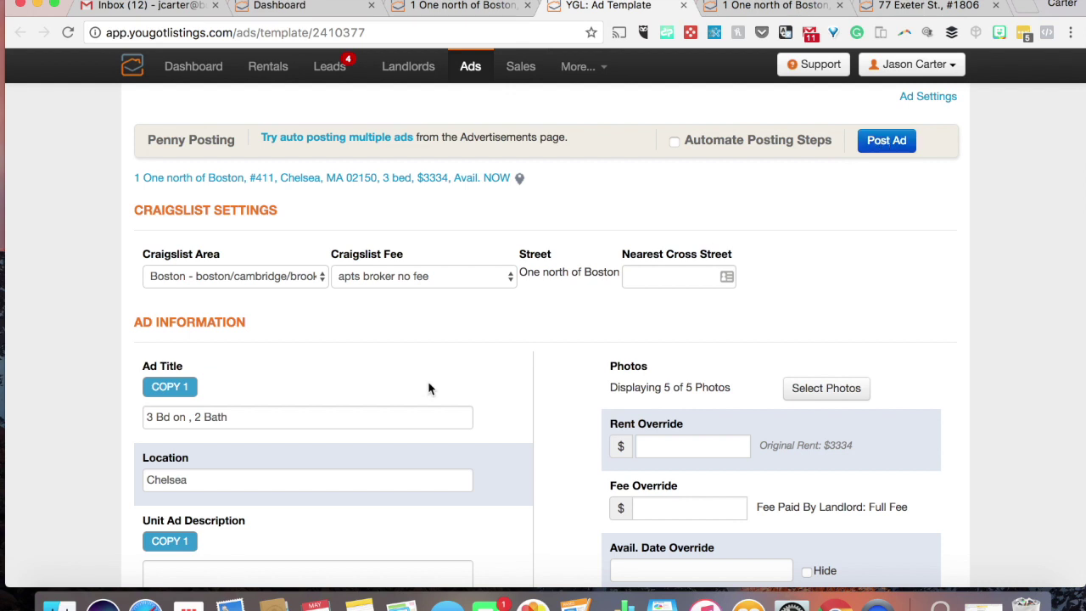
Replace the ad title with "Luxury 3 Bed 2 Bath", checking the bath count on the listing page.
scroll(429, 389, down, 5)
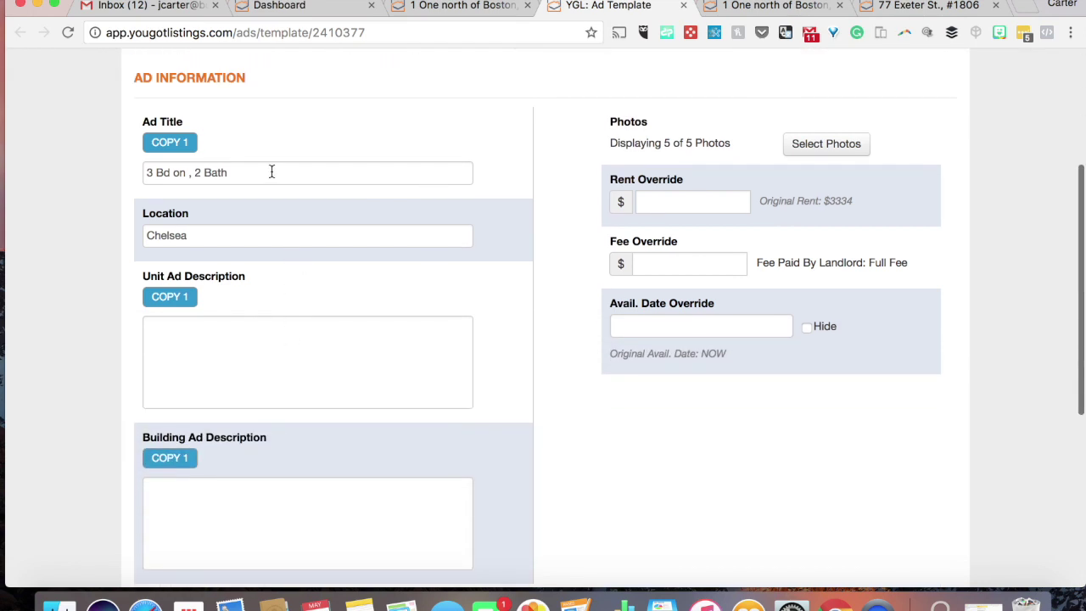
drag(254, 174, 25, 177)
text(Luxur)
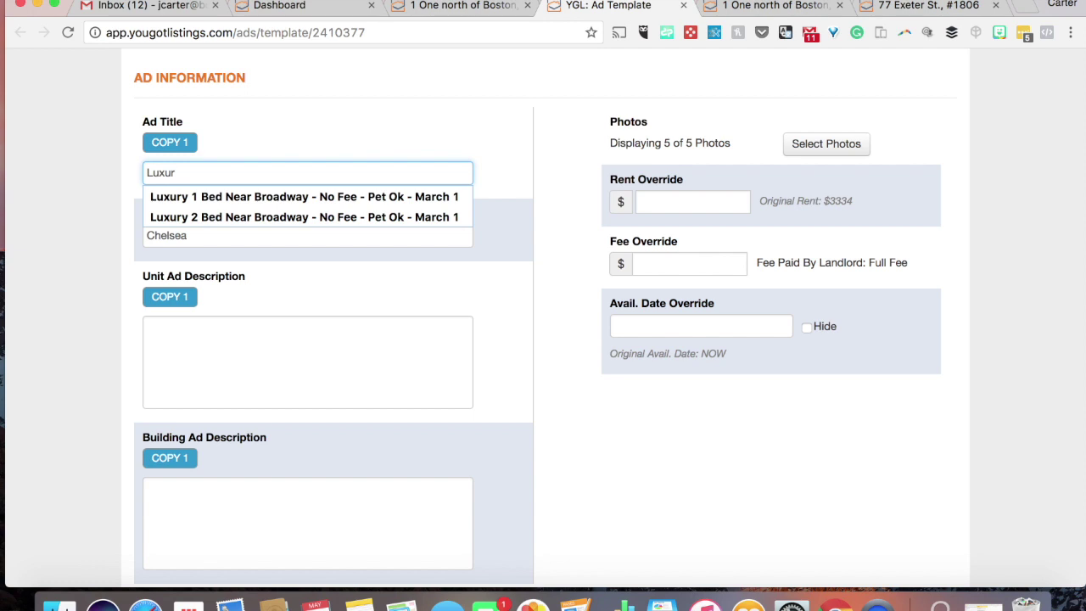
text(y 3 Bed)
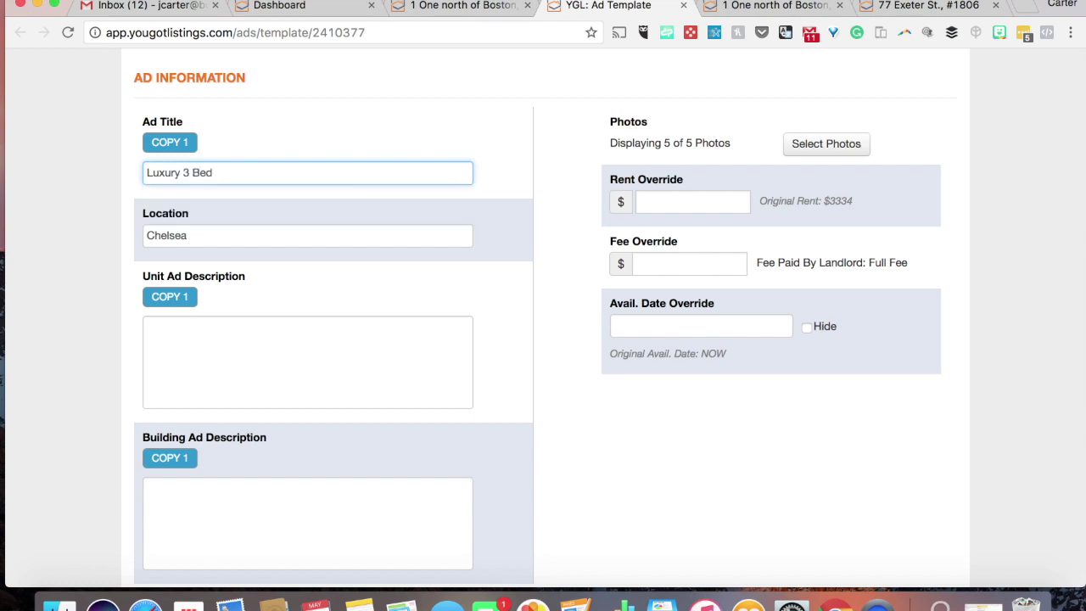
scroll(236, 175, up, 6)
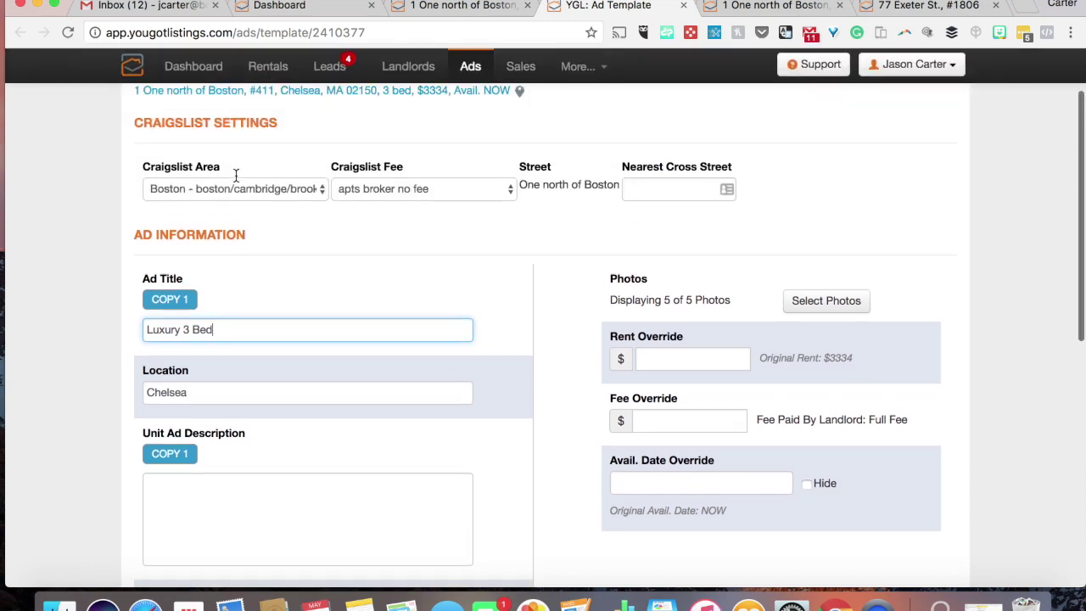
scroll(236, 175, down, 3)
scroll(236, 175, down, 2)
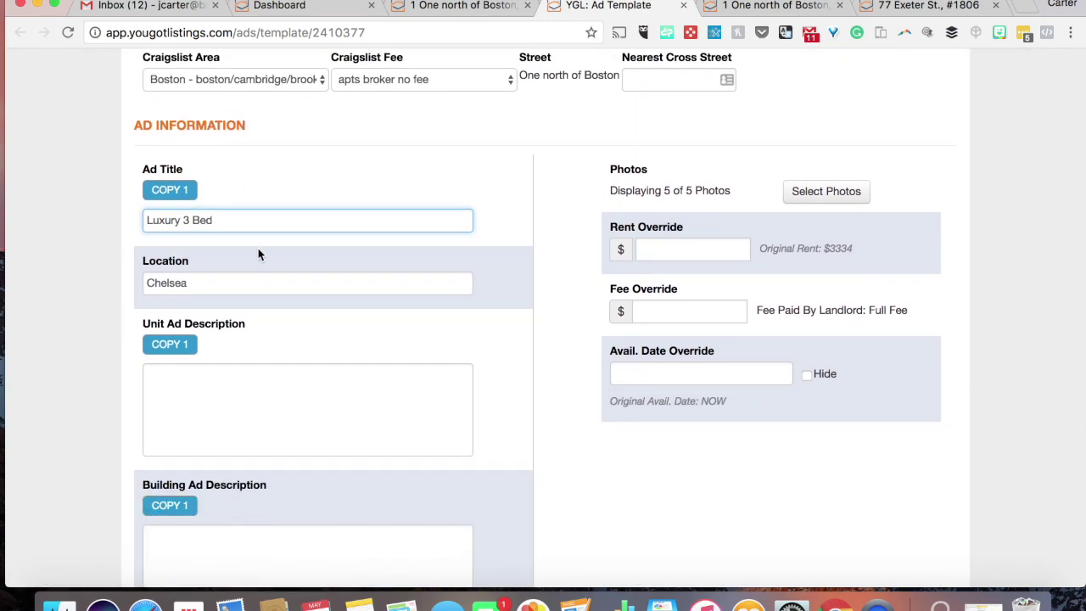
scroll(258, 248, up, 4)
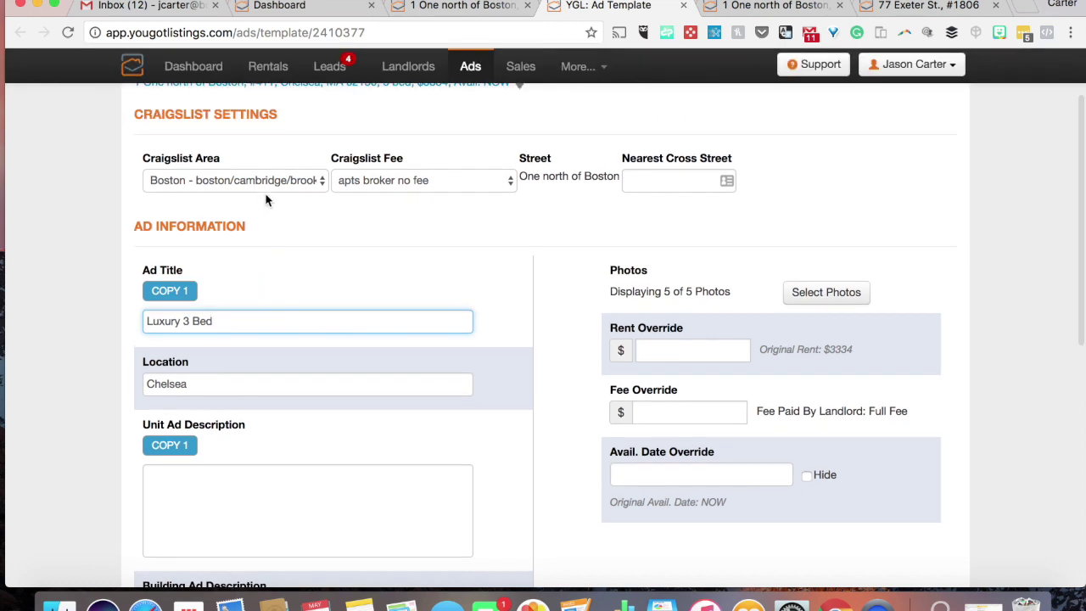
click(440, 7)
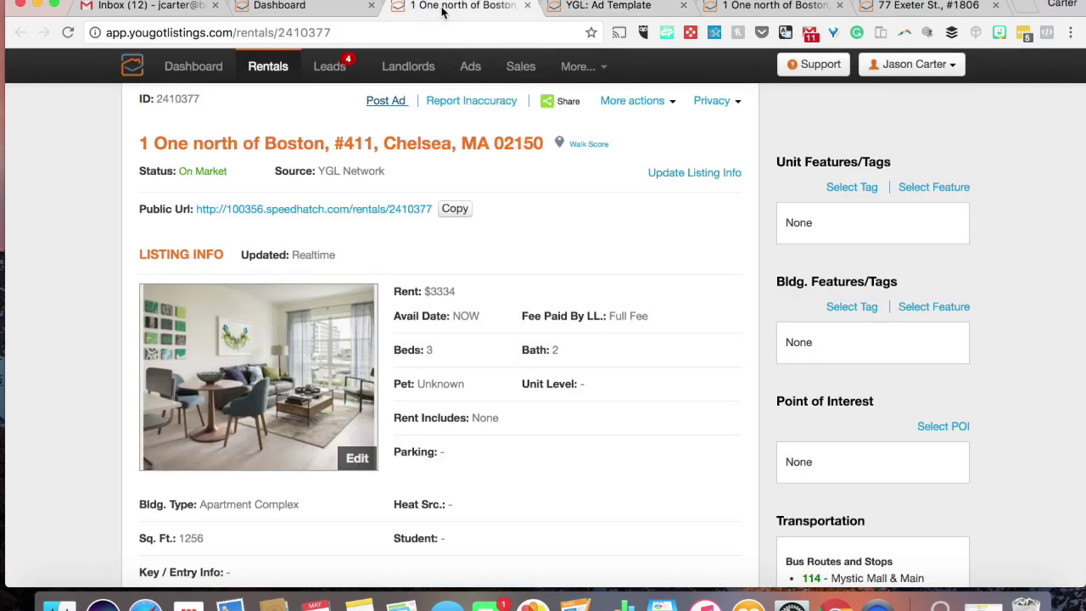
click(617, 6)
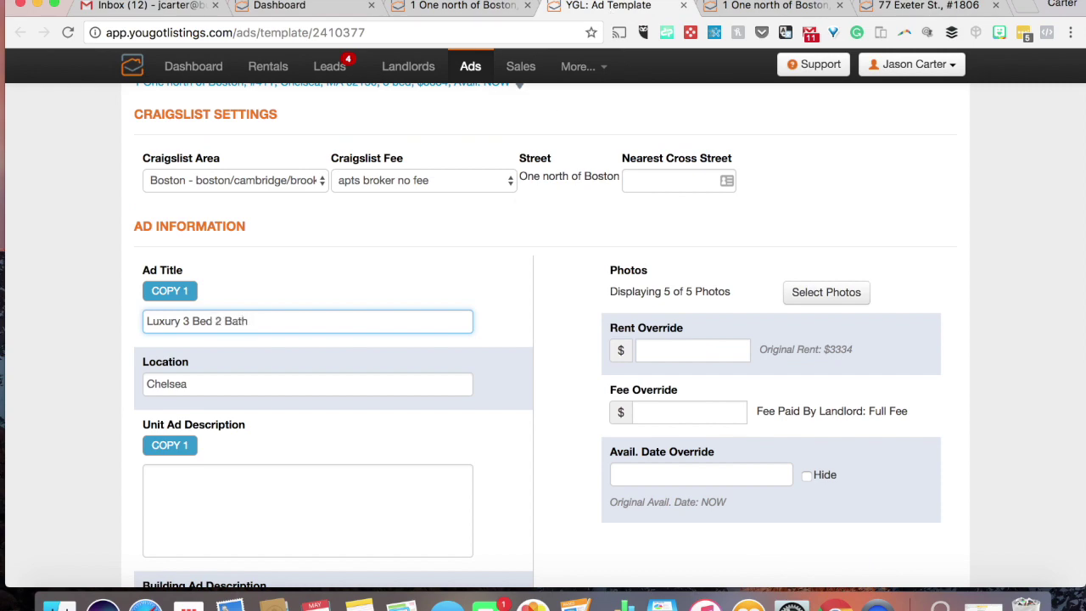
Look through the listing's details and notes, append "- No Fee" to the ad title, and save the ad.
click(474, 7)
scroll(472, 410, down, 3)
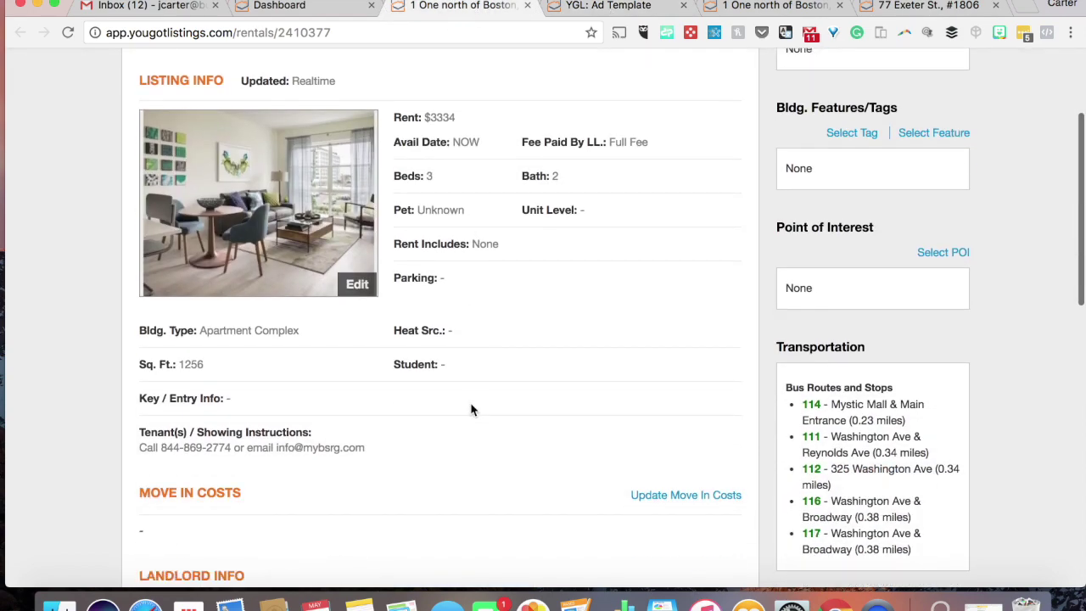
scroll(473, 409, down, 8)
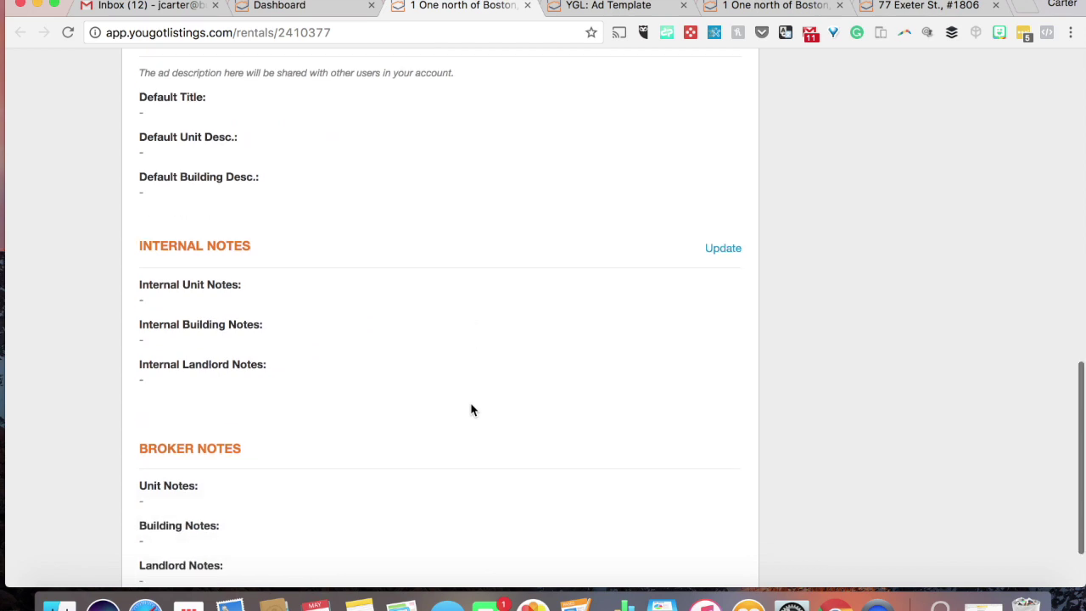
scroll(472, 410, up, 15)
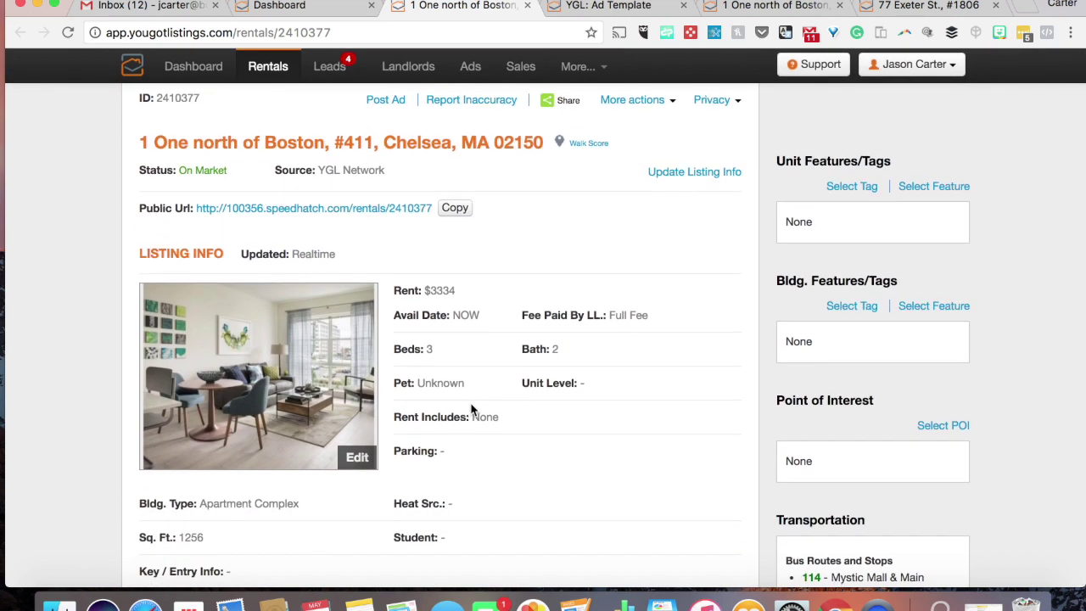
click(604, 6)
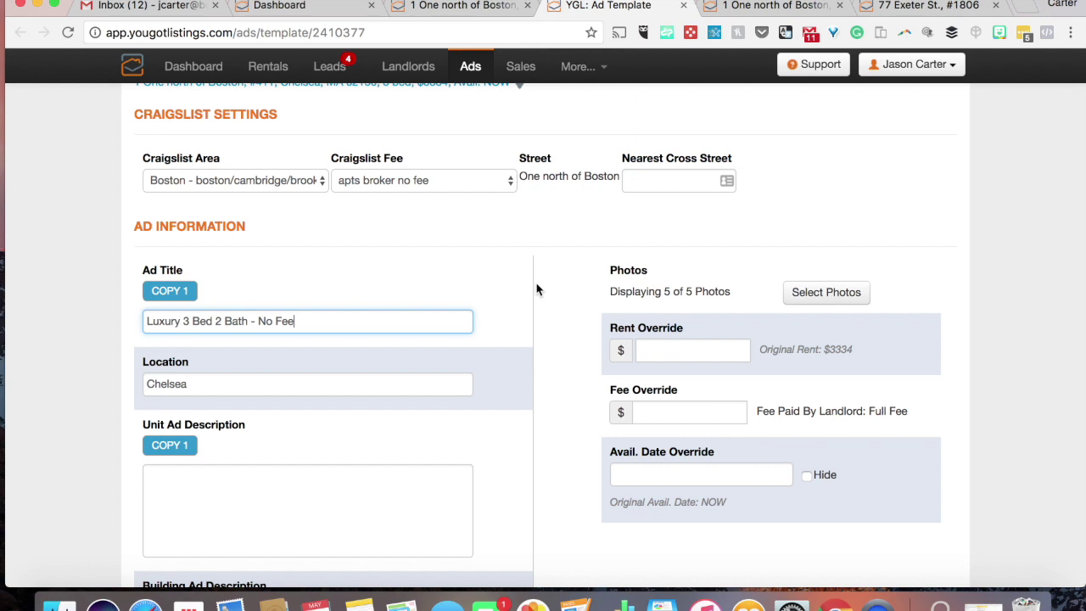
scroll(536, 290, down, 10)
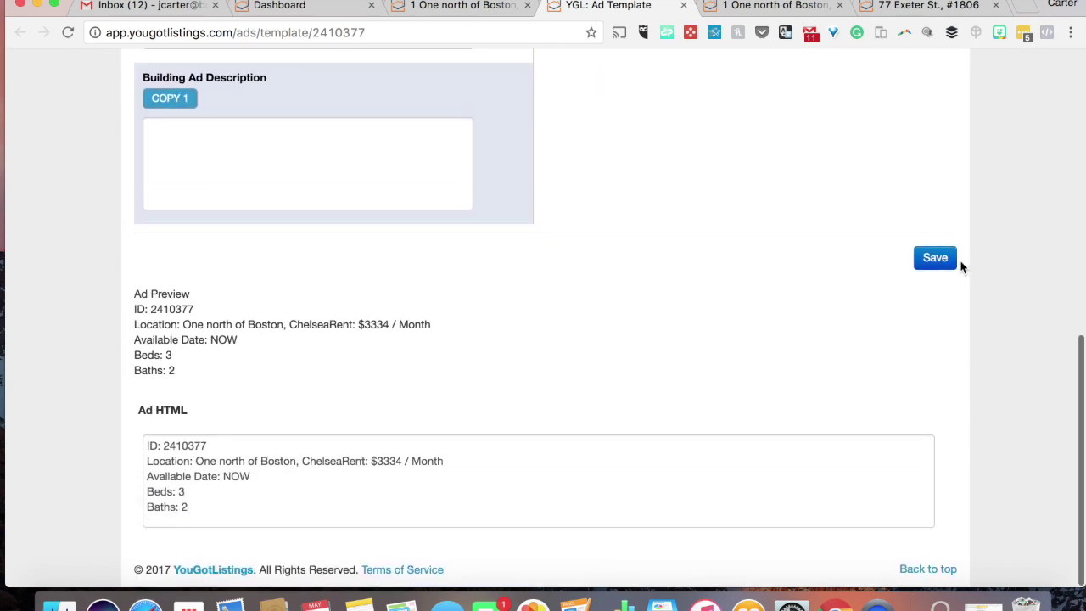
click(945, 265)
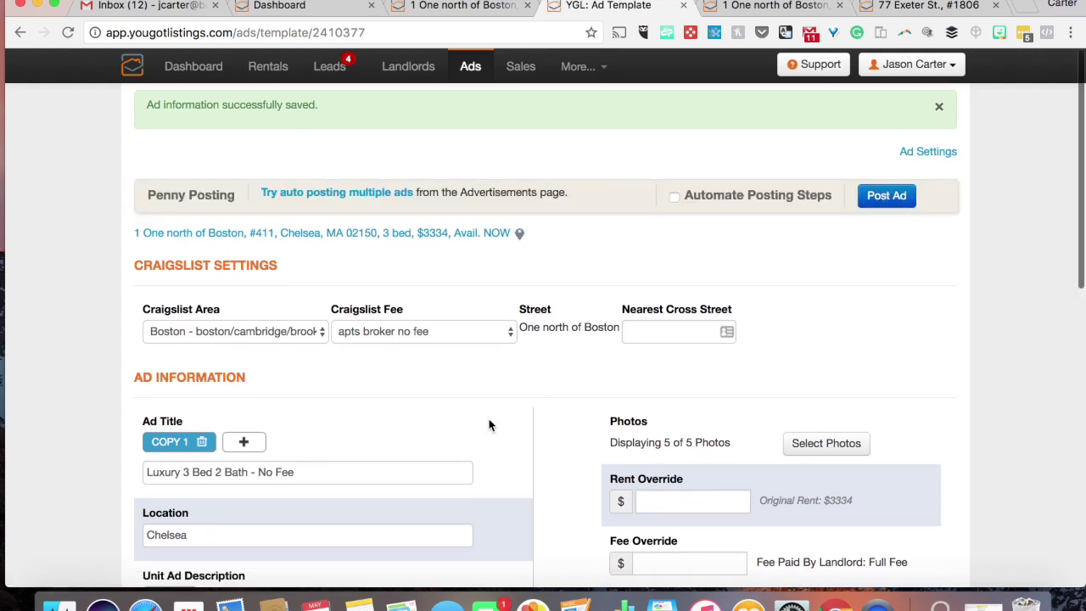
Post the saved ad to Craigslist as housing offered, apts broker no fee, in the boston/cambridge/brookline area.
scroll(490, 424, down, 3)
scroll(489, 424, down, 3)
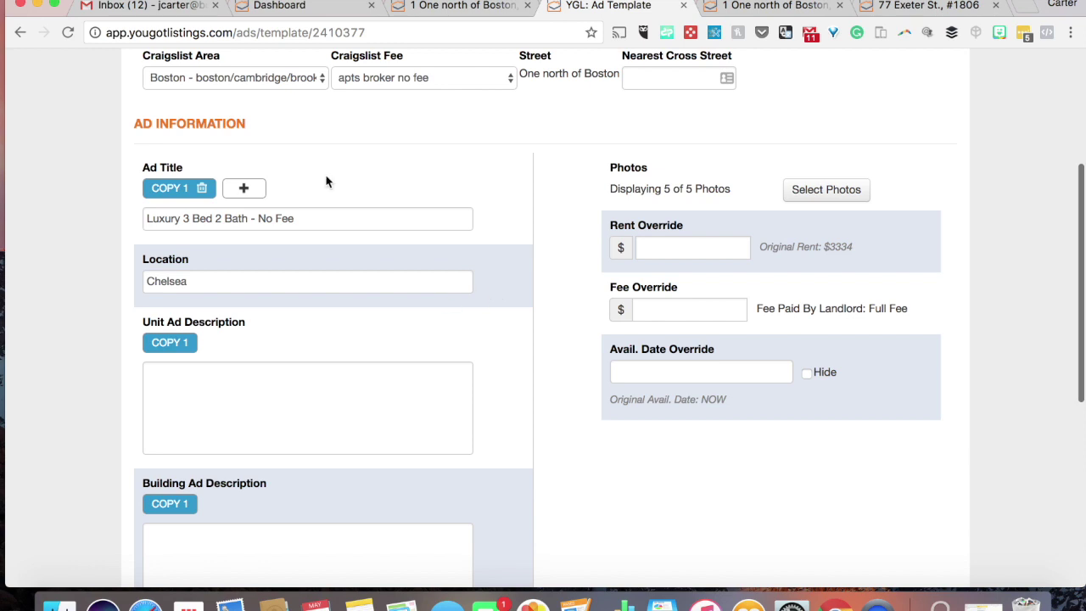
scroll(494, 171, up, 3)
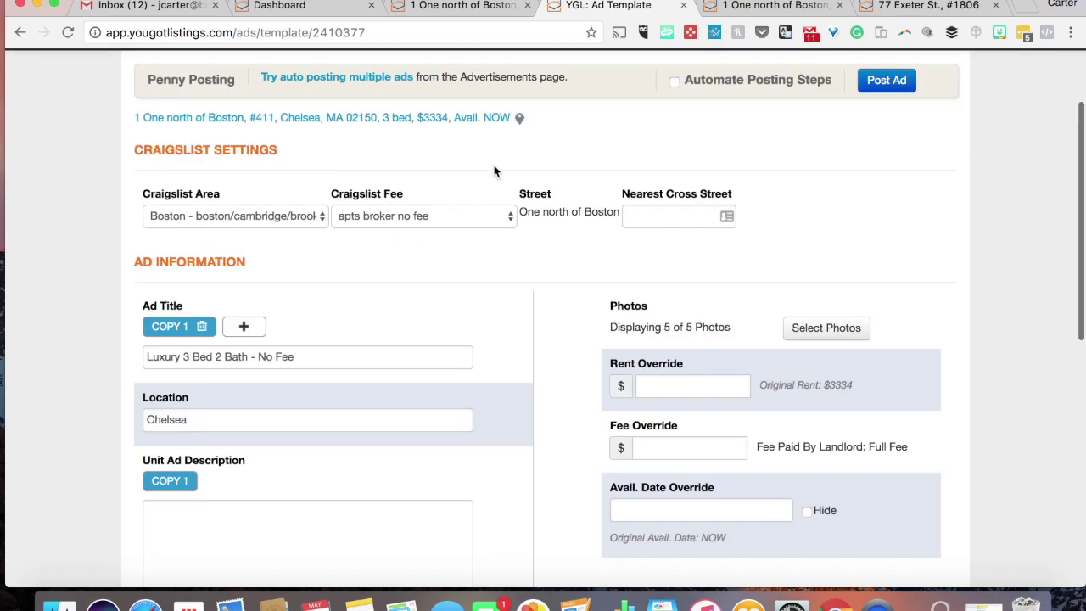
scroll(495, 171, up, 3)
click(879, 198)
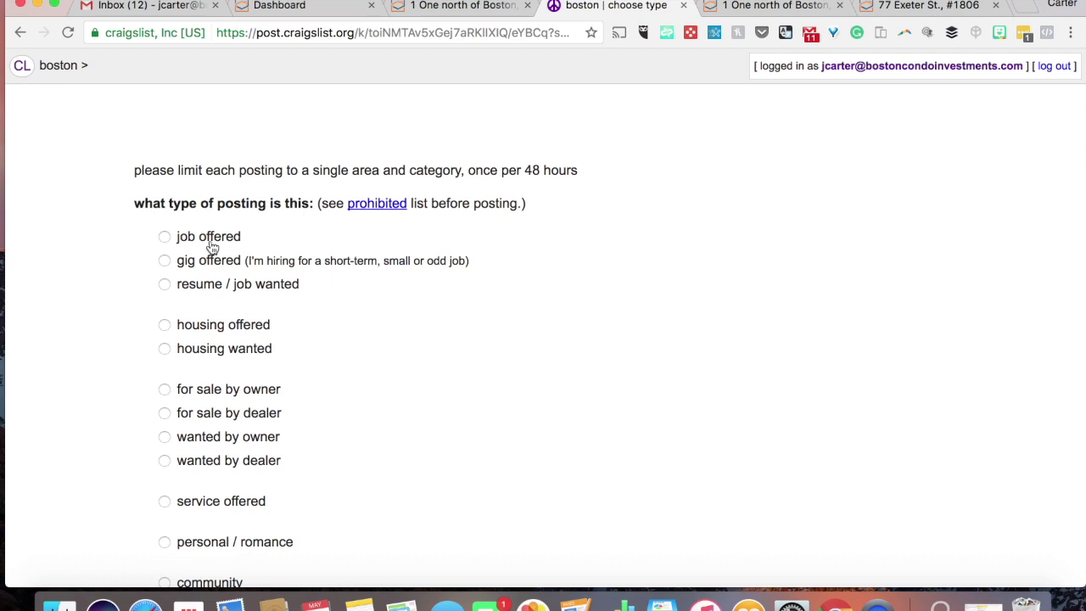
click(237, 330)
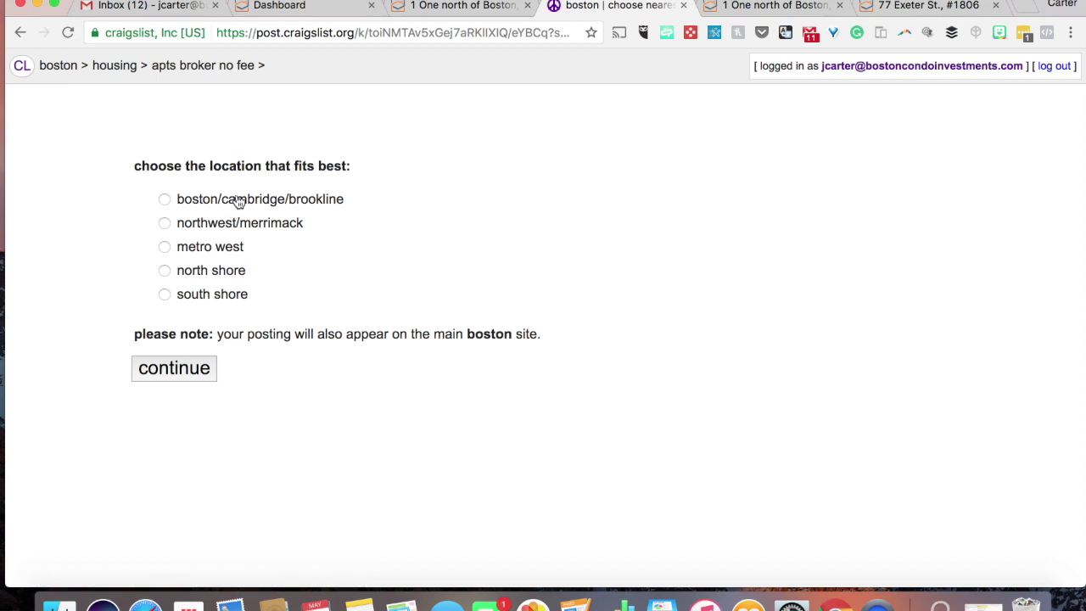
click(238, 201)
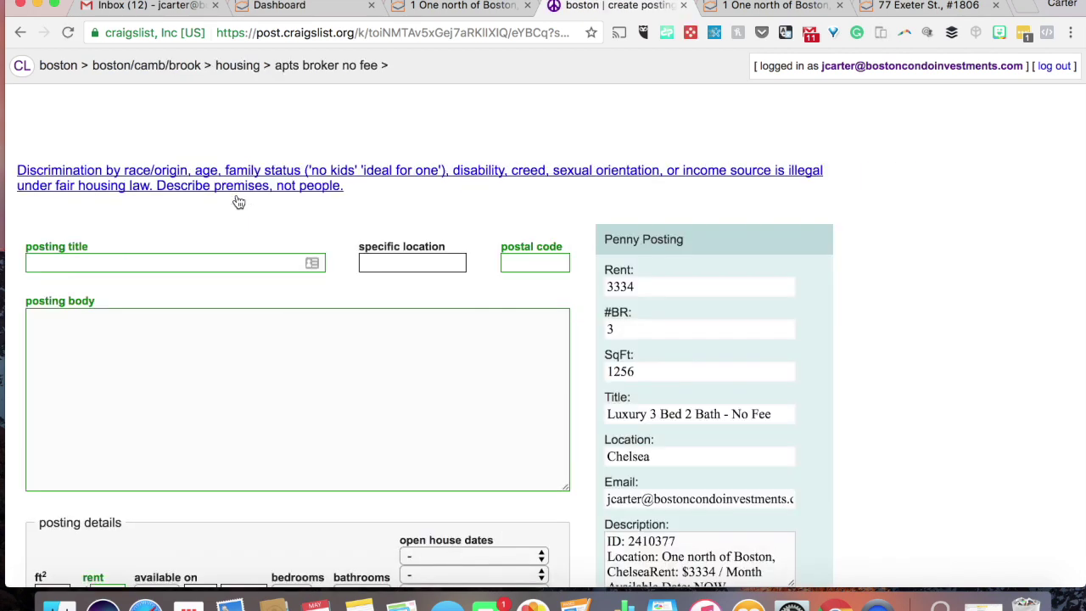
Fill the Craigslist posting form with the Penny Posting data and check the populated fields.
scroll(929, 290, down, 1)
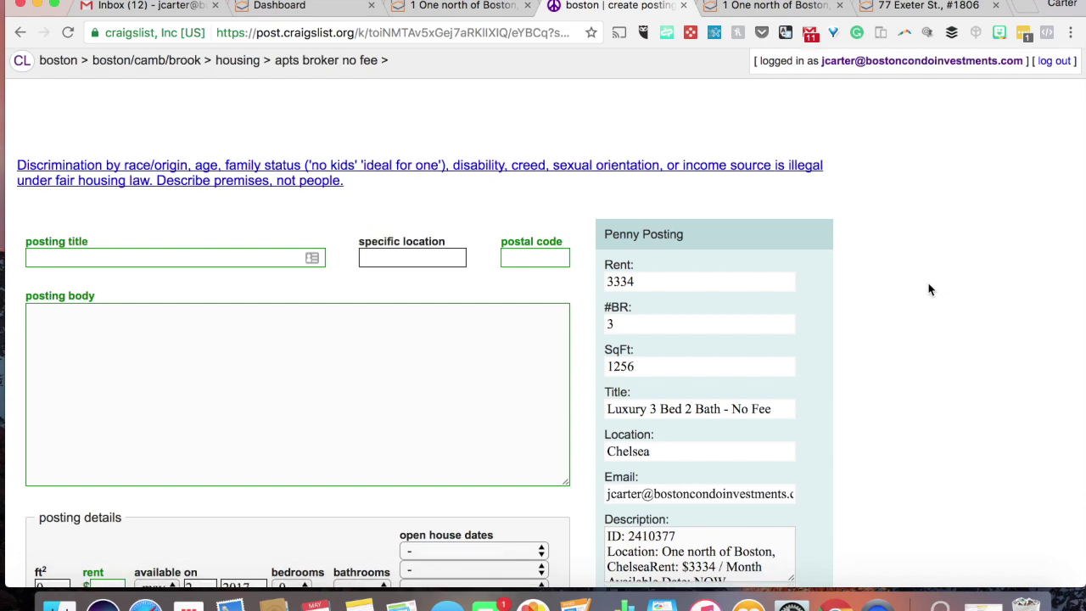
scroll(929, 289, down, 15)
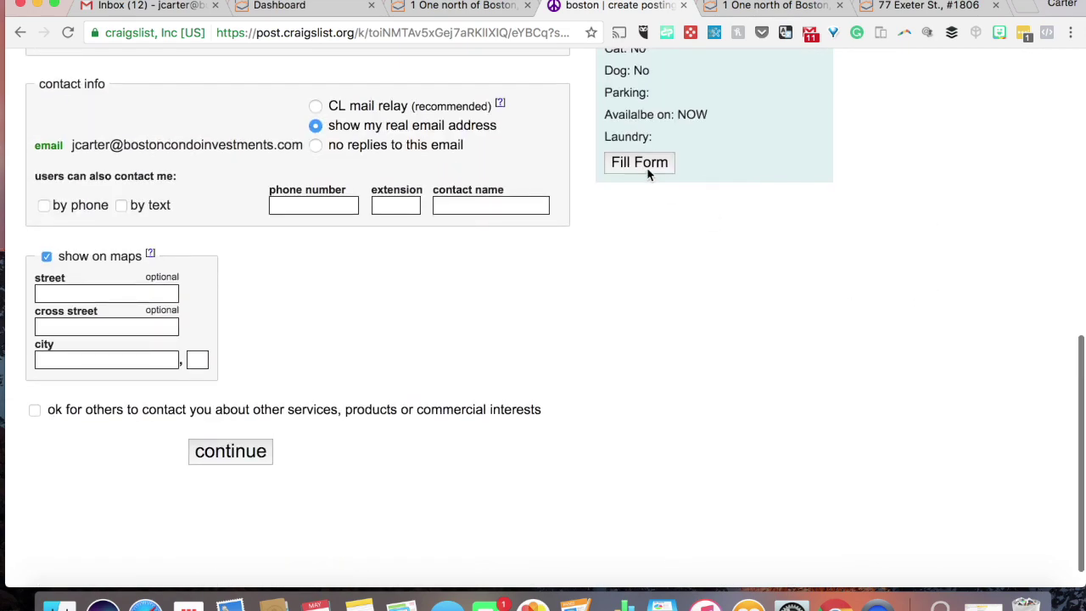
click(640, 162)
scroll(590, 211, up, 5)
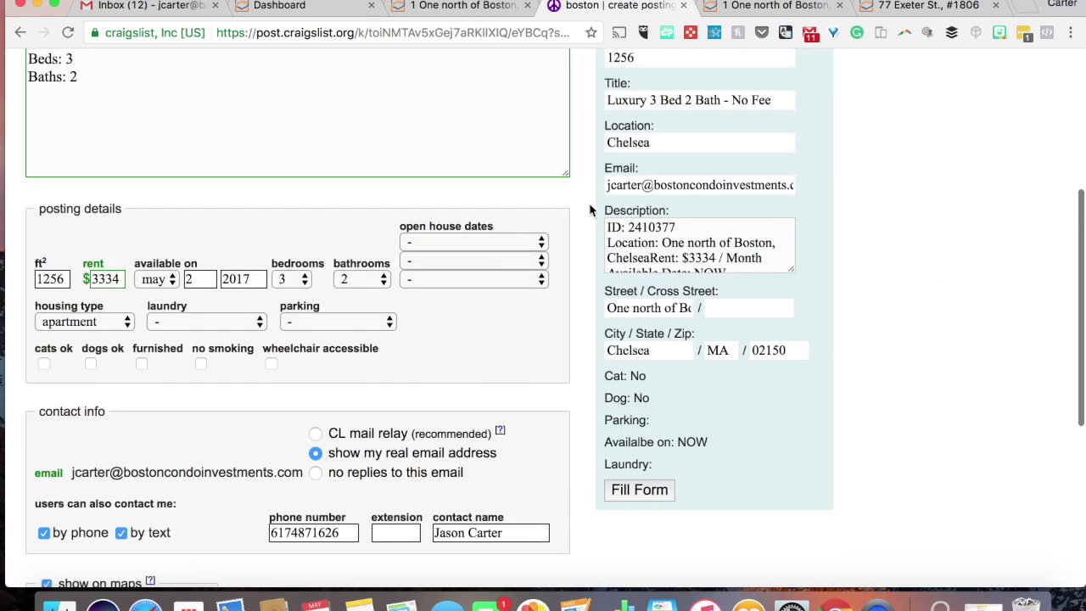
scroll(594, 209, up, 5)
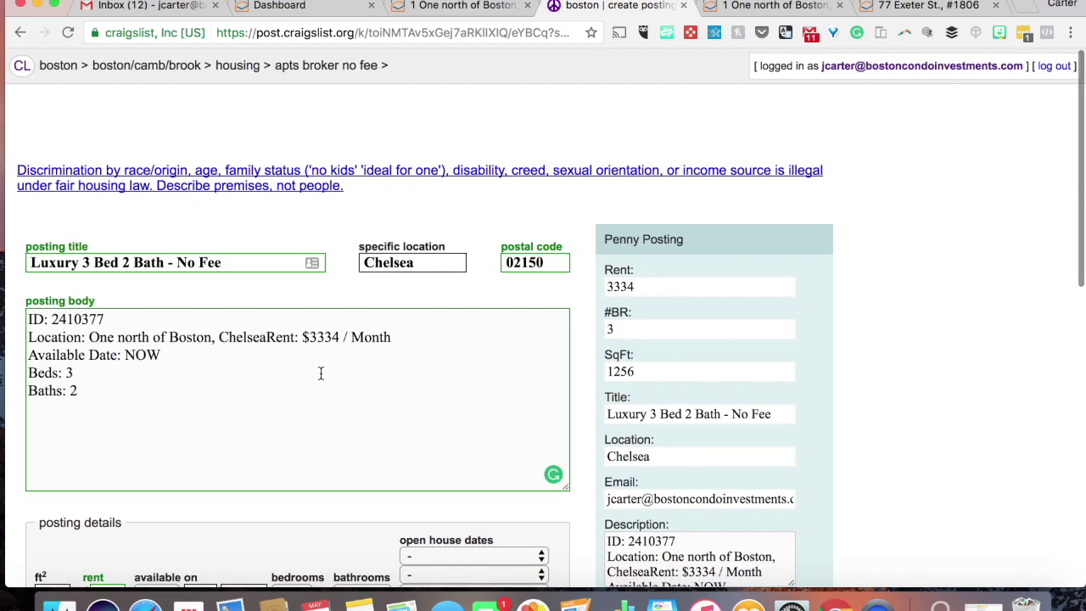
Insert a line break before "Rent" in the posting body so it starts on its own line.
scroll(320, 373, down, 5)
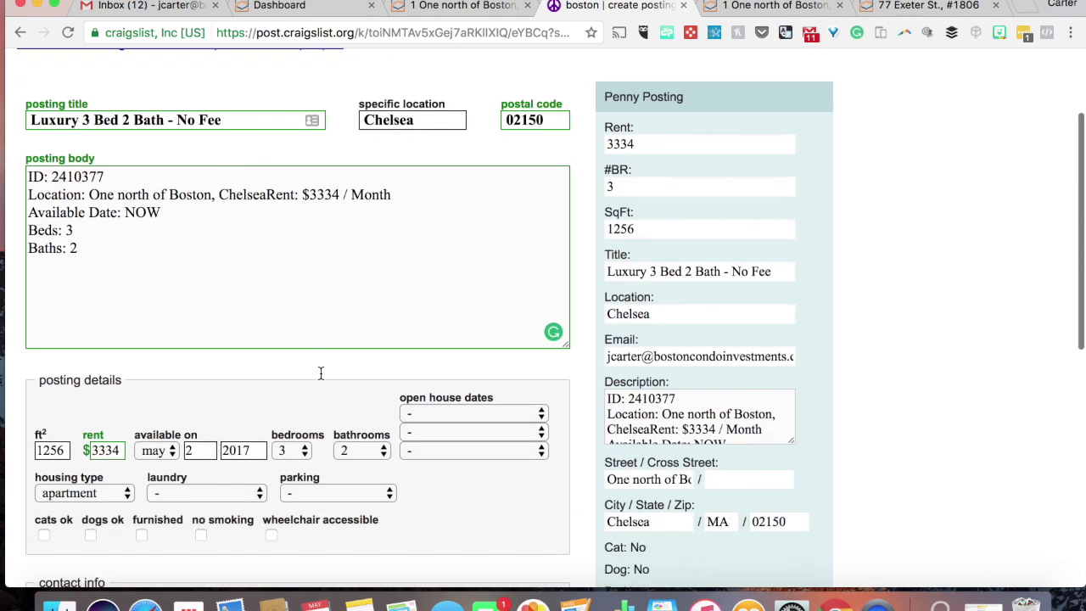
scroll(319, 373, up, 1)
scroll(320, 379, up, 2)
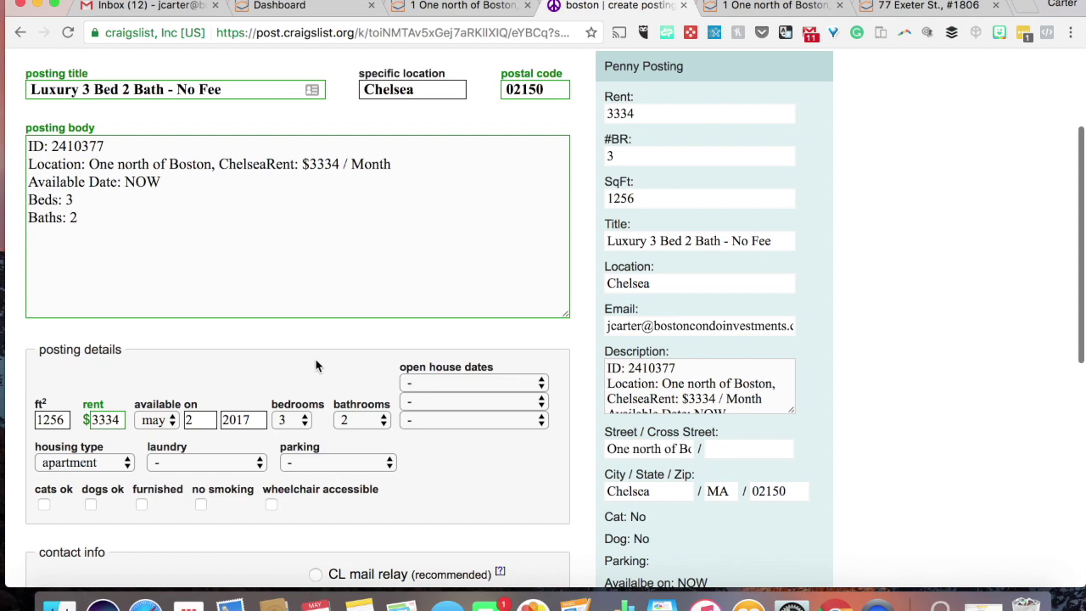
click(267, 164)
key(Return)
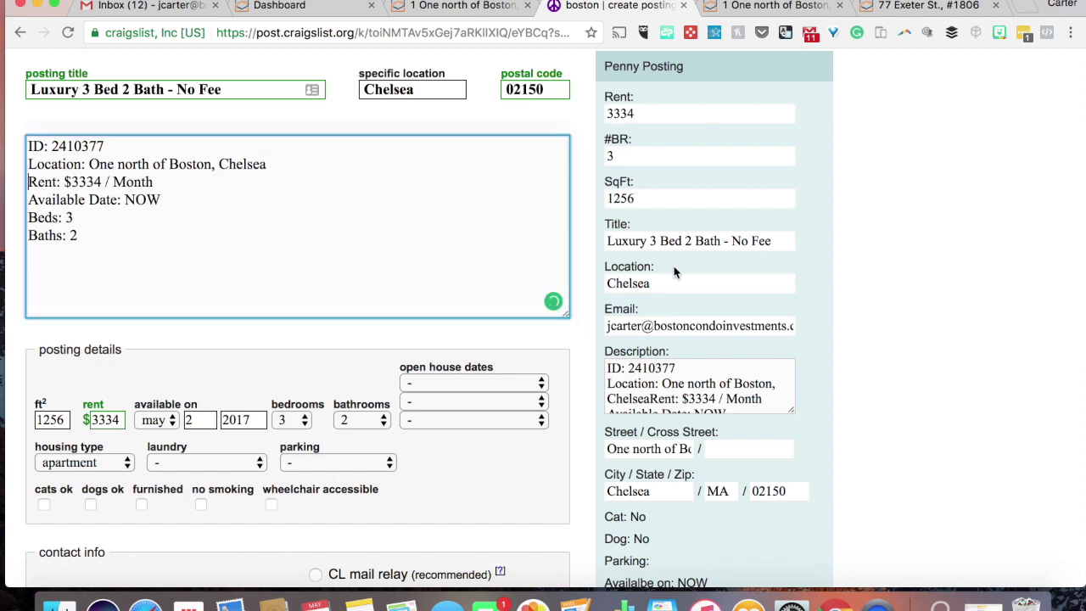
scroll(682, 386, down, 5)
scroll(682, 385, up, 5)
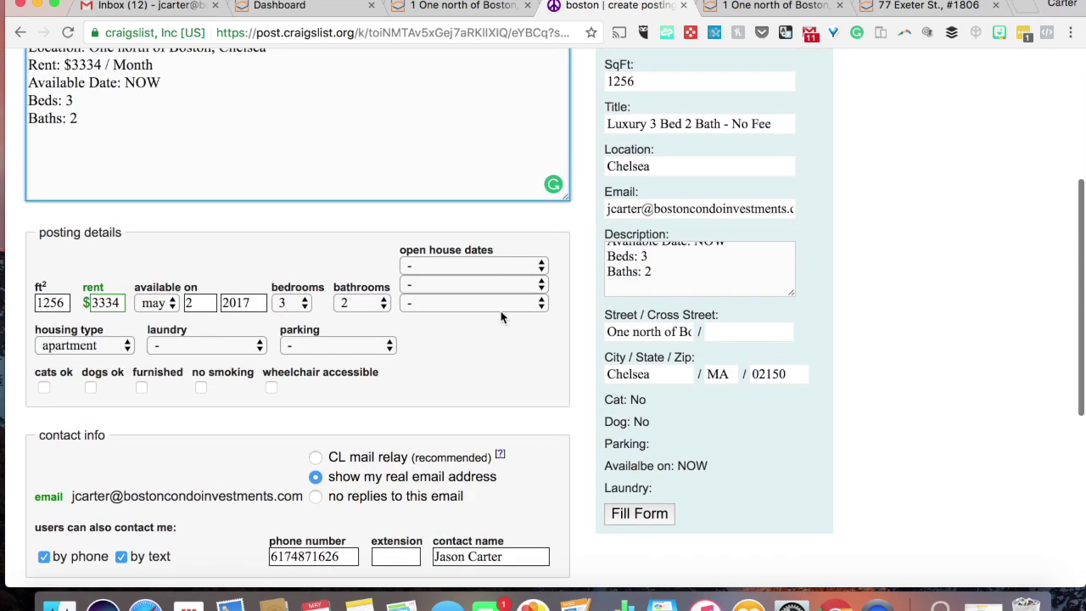
Replace the street in the map address with the building number and street name, and continue to the location map.
scroll(220, 223, down, 5)
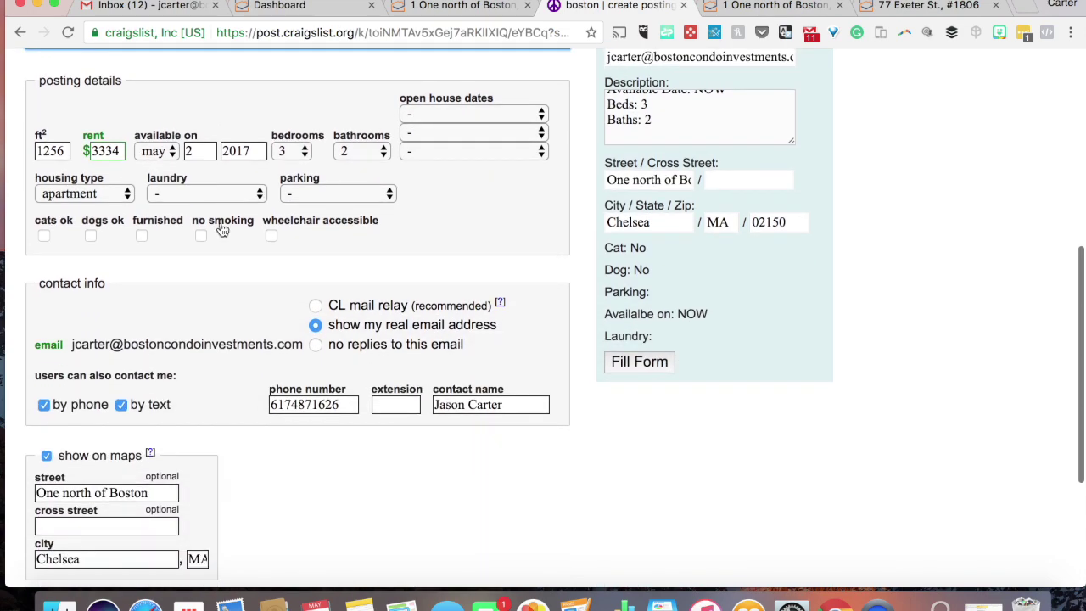
scroll(220, 225, down, 3)
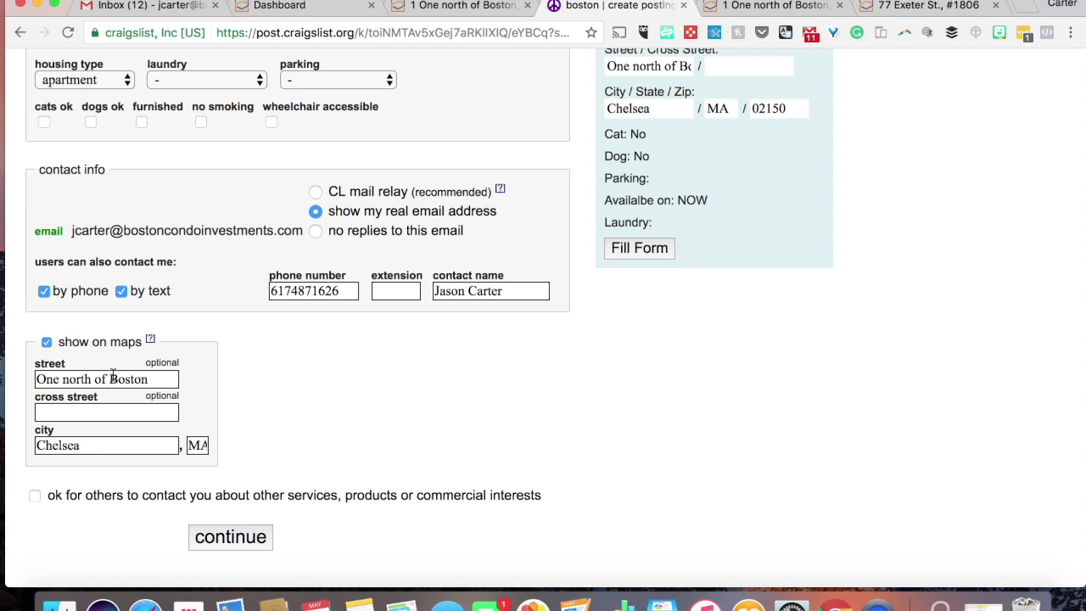
drag(148, 378, 3, 376)
text(1n)
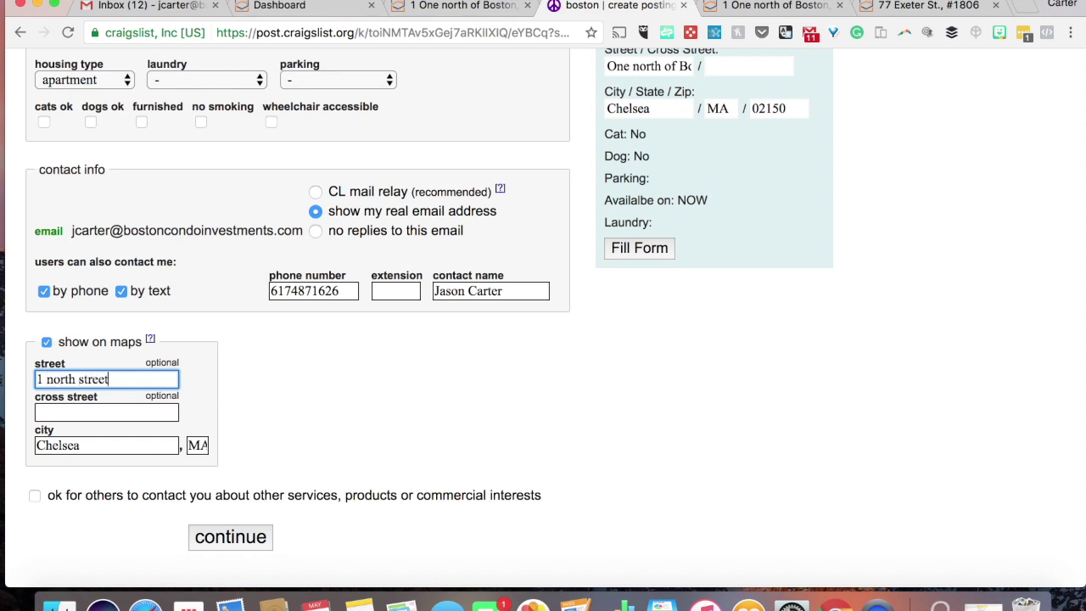
click(234, 540)
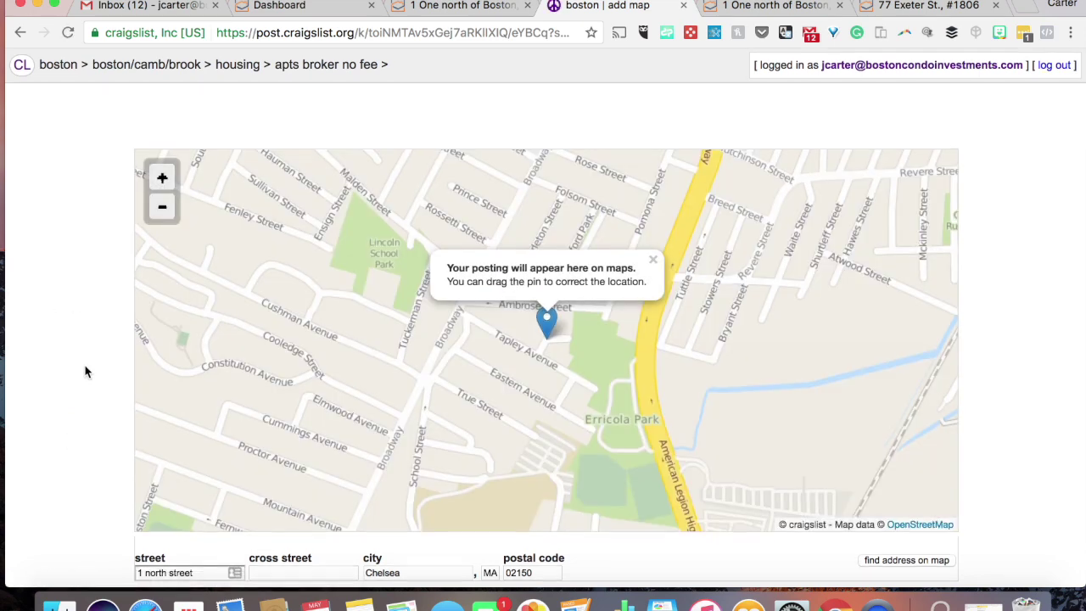
Compare the pin's surroundings on the posting map with the One North of Boston building's location in Google Maps, opened from the listing.
scroll(85, 364, down, 3)
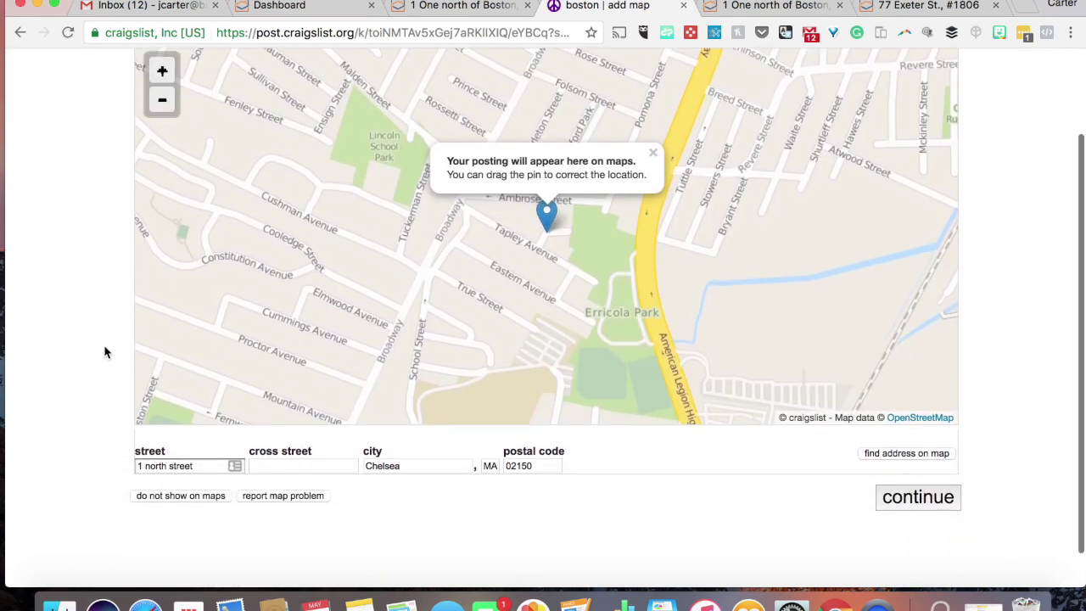
click(164, 105)
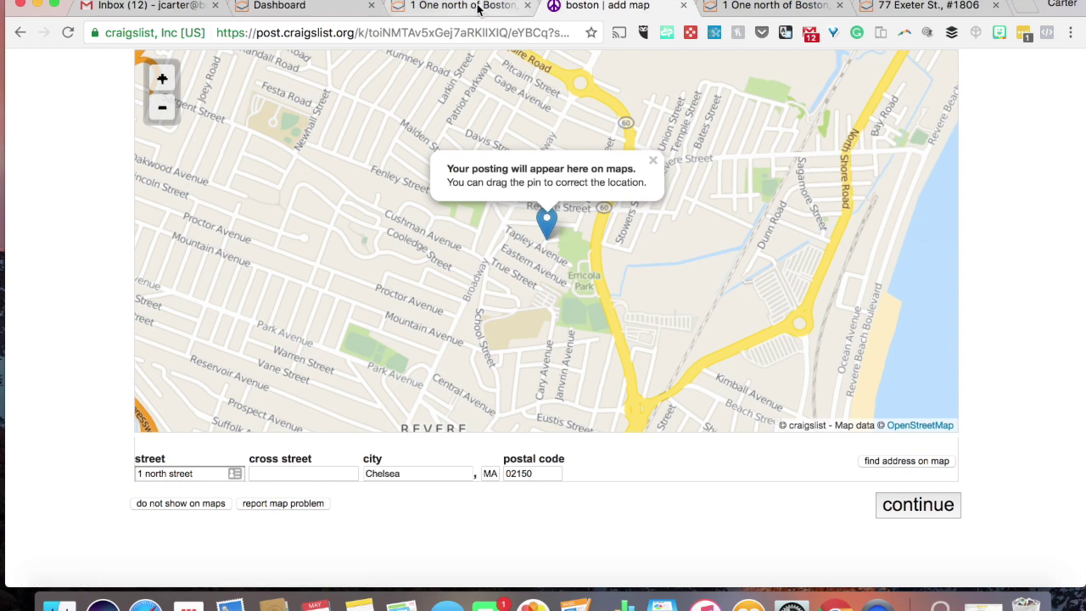
click(172, 119)
click(171, 117)
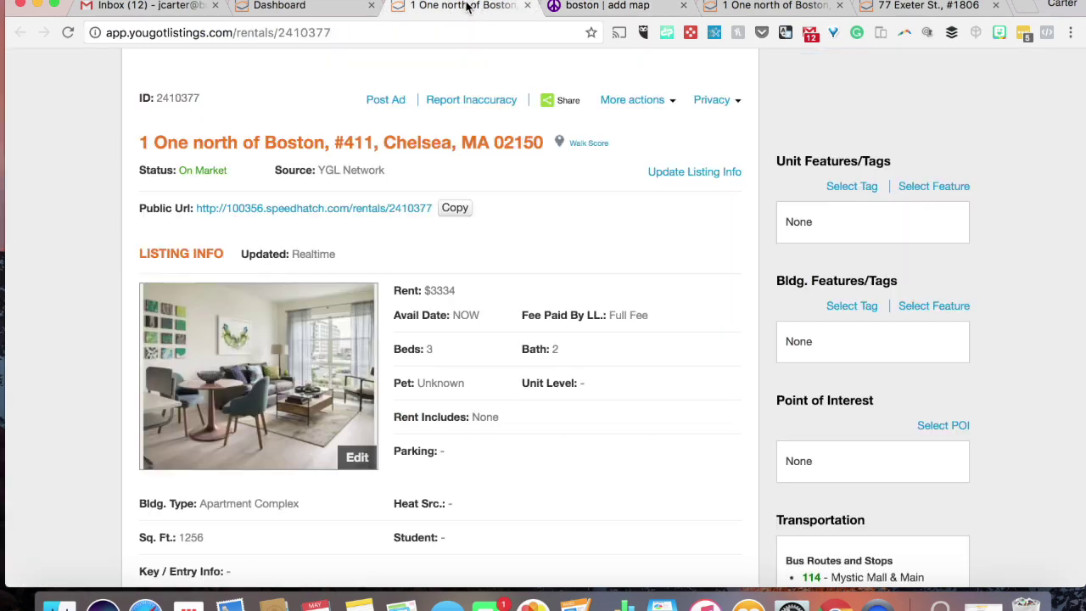
click(466, 6)
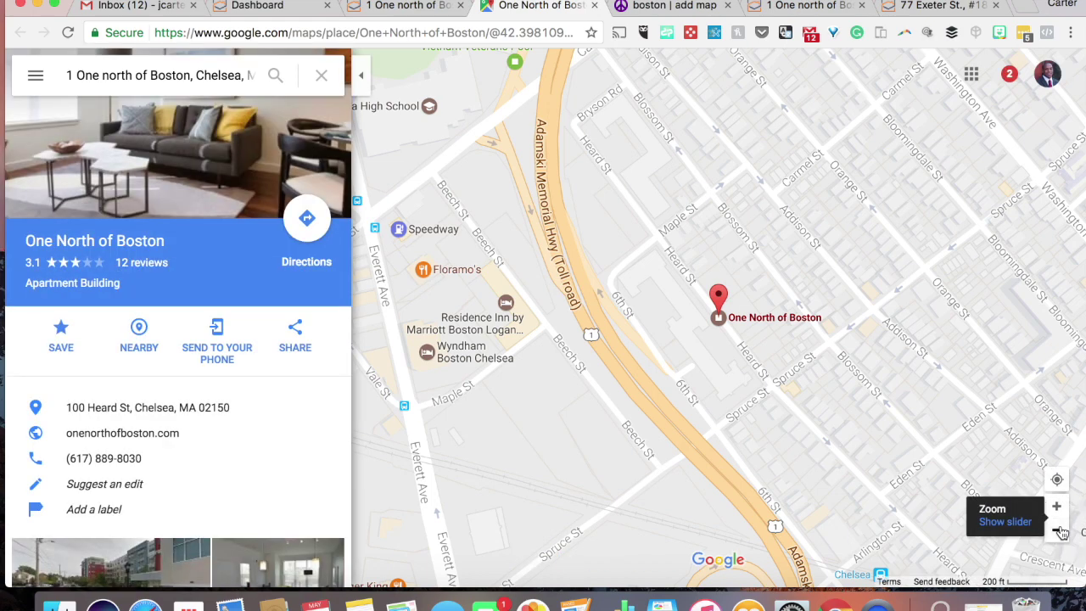
click(1059, 531)
click(1059, 531)
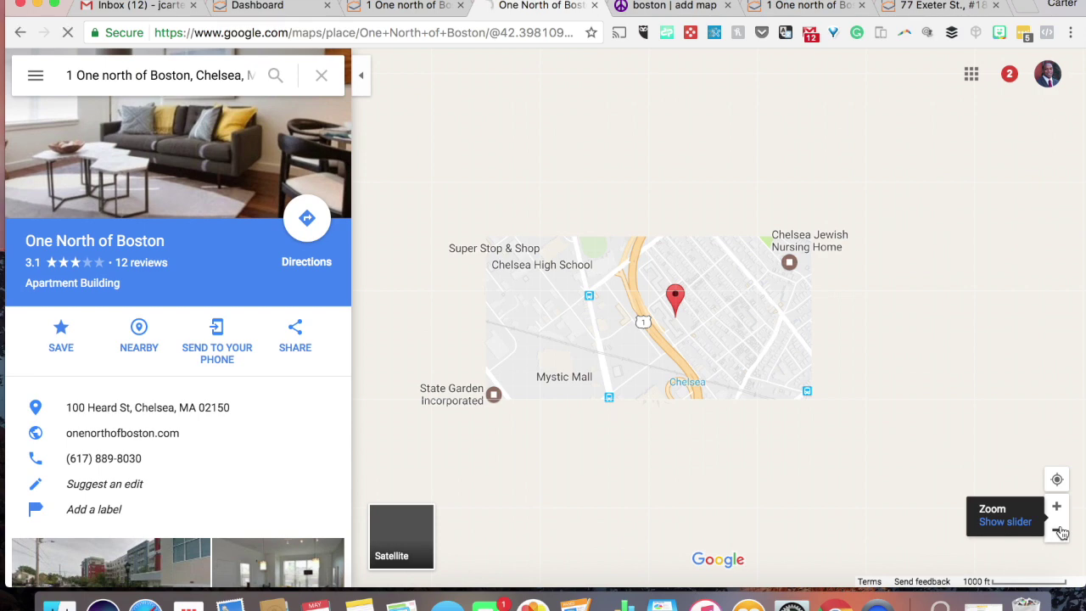
click(1059, 531)
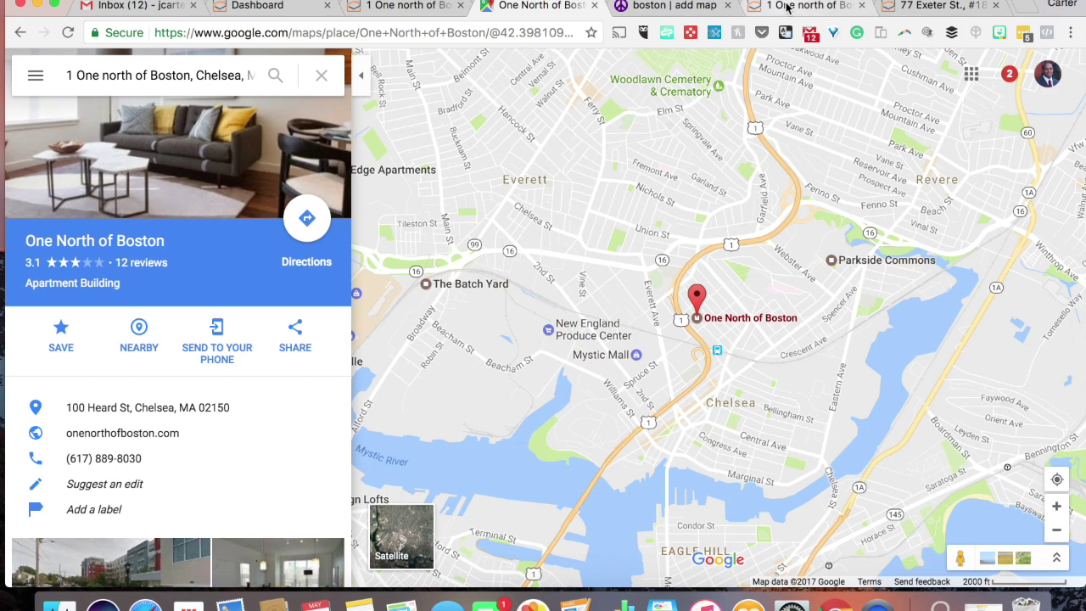
Return to the Craigslist map and try finding the address with "one" inserted before "north" in the street.
click(683, 10)
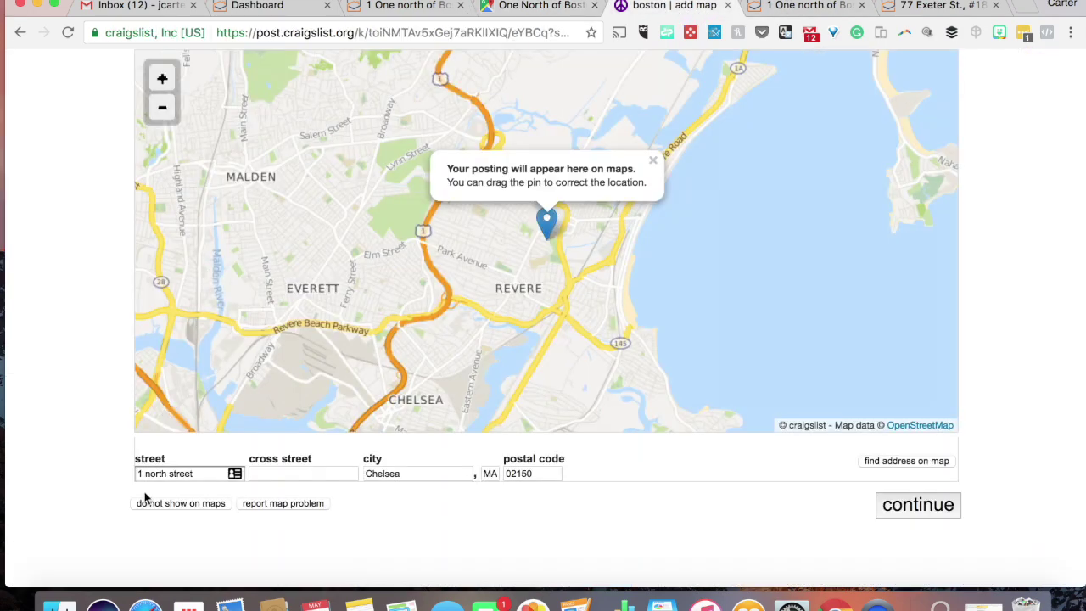
click(144, 473)
text(one)
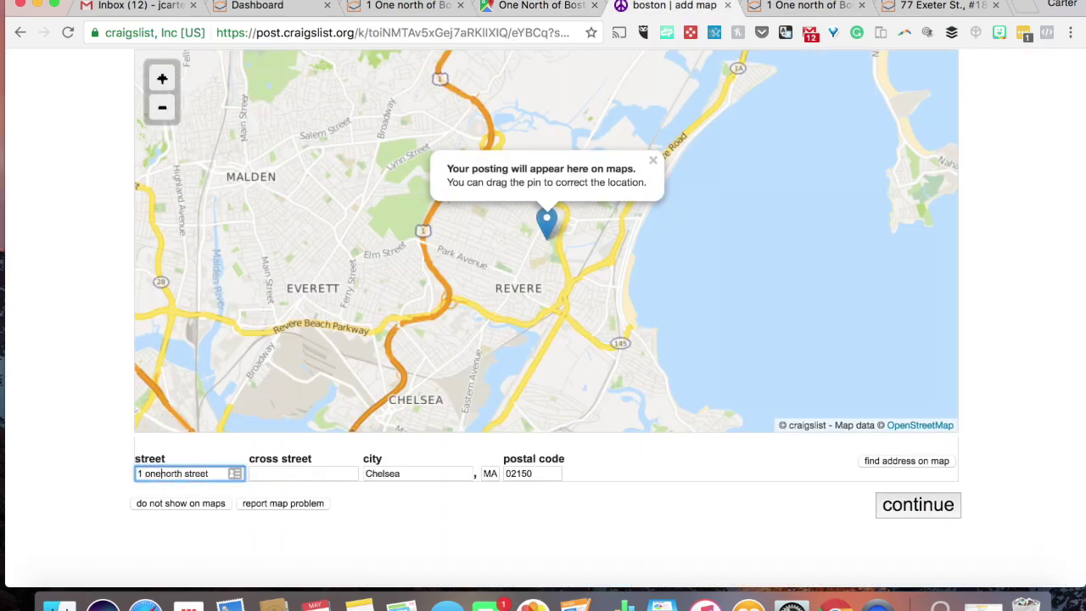
click(887, 460)
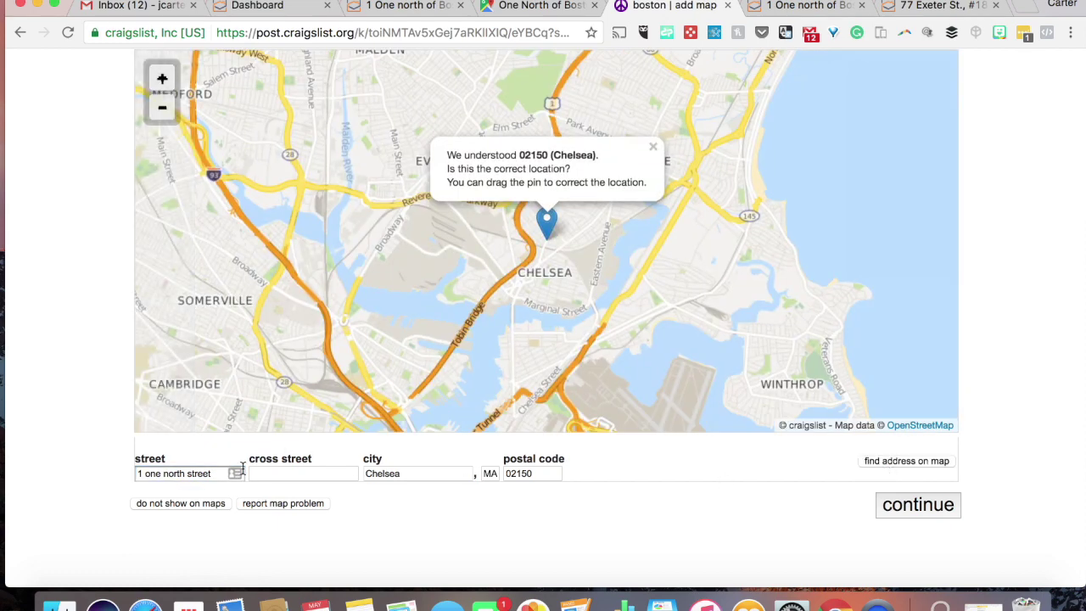
Remove the word "street" from the street entry and try finding the address on the map again.
click(209, 473)
key(BackSpace)
key(BackSpace)
key(BackSpace)
key(BackSpace)
key(BackSpace)
key(BackSpace)
key(BackSpace)
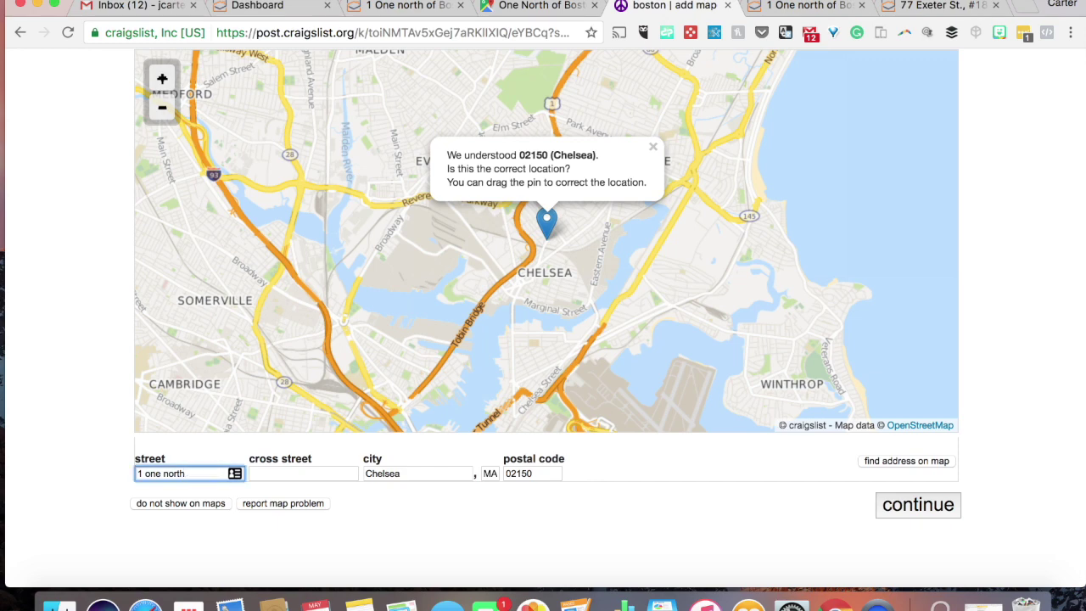
click(884, 461)
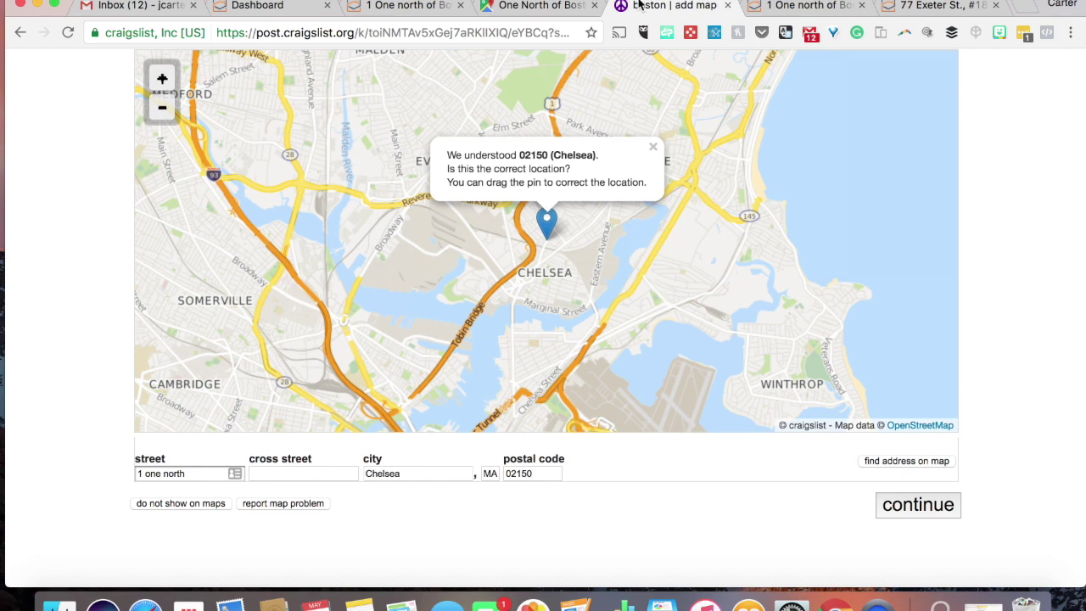
Look up the building's street address in Google Maps, enter it as the Craigslist posting's street, and find it on the map.
click(536, 6)
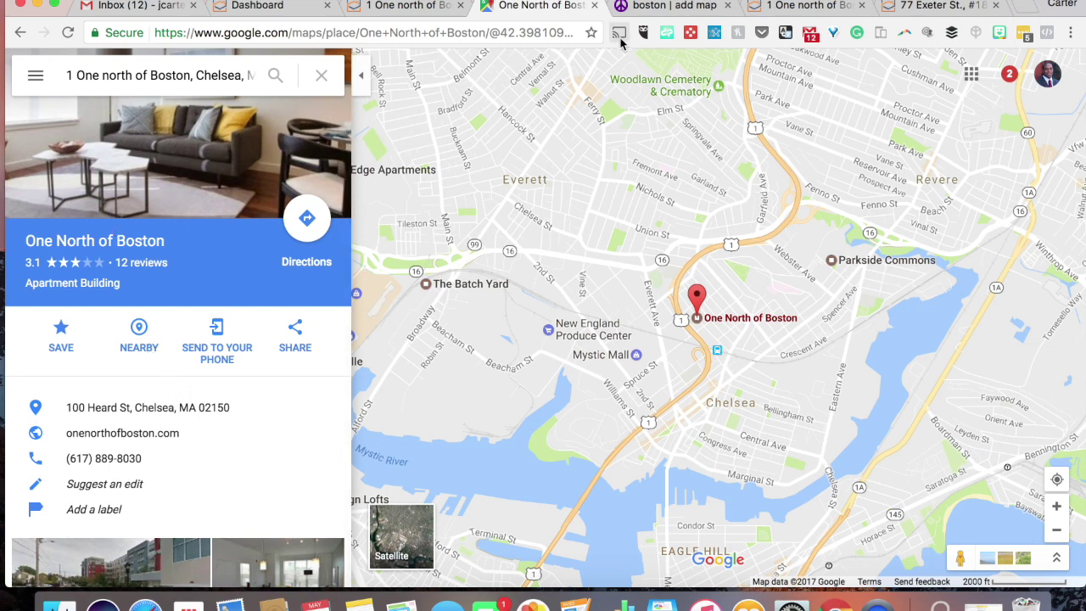
click(693, 12)
triple_click(195, 471)
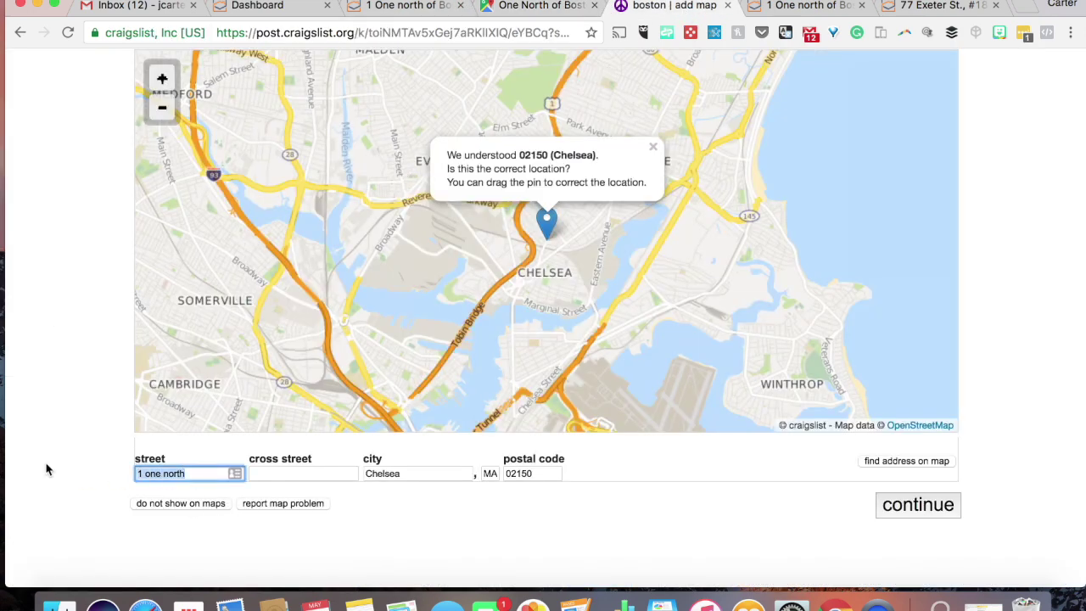
text(100 heard st)
click(885, 460)
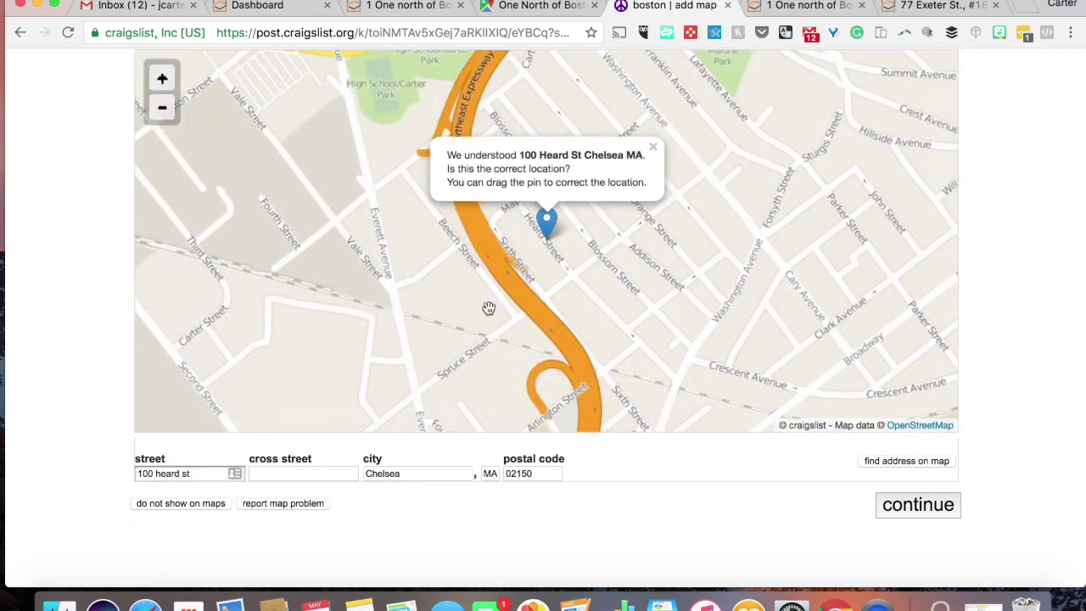
Shift the map pin slightly northeast toward Blossom Street, and remove the building number from the street before continuing to the images.
click(548, 215)
drag(548, 216, 566, 207)
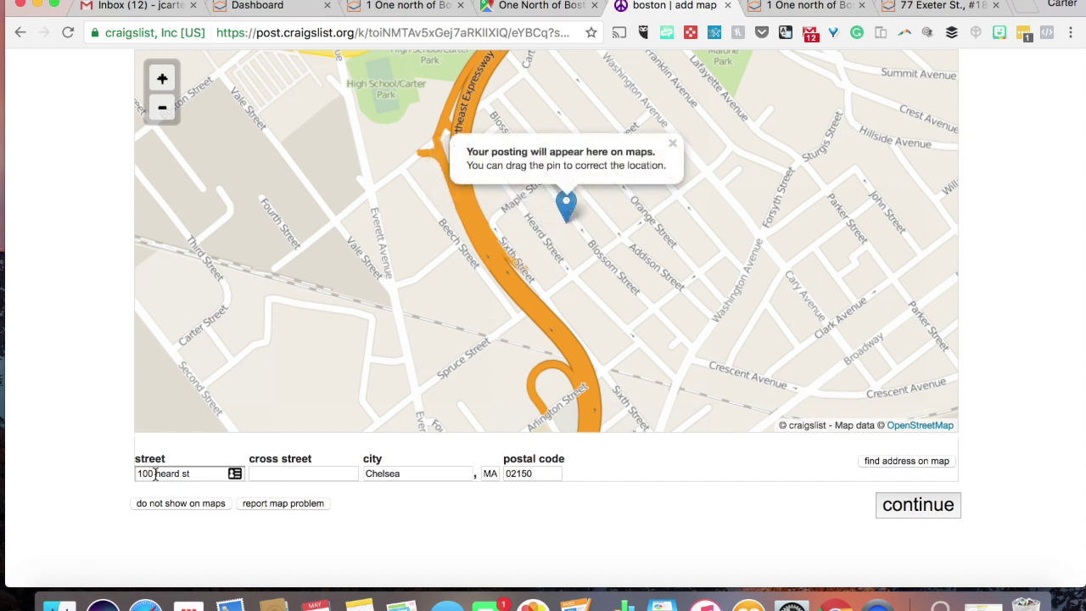
drag(156, 472, 109, 475)
key(BackSpace)
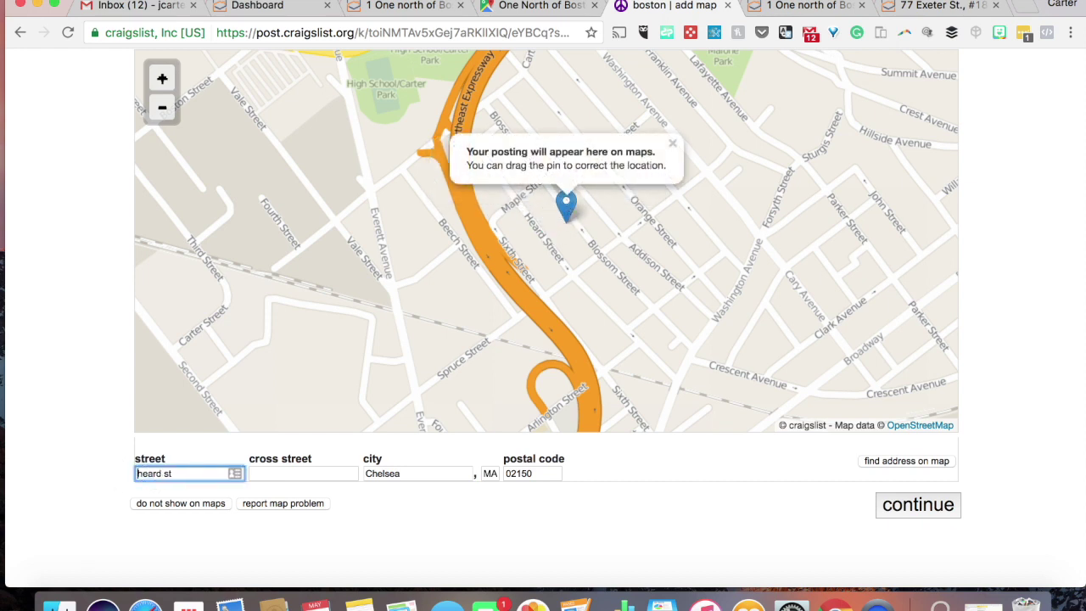
click(925, 507)
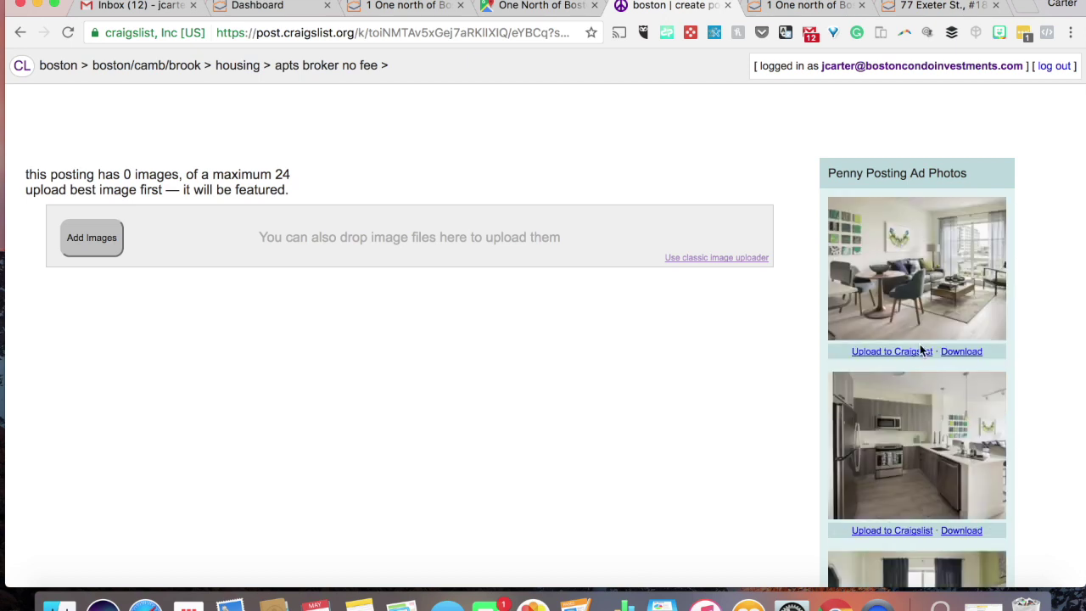
Upload the Penny Posting photos of the first living room, the bathroom and the dark-floored living room, and finish the images.
scroll(922, 399, down, 4)
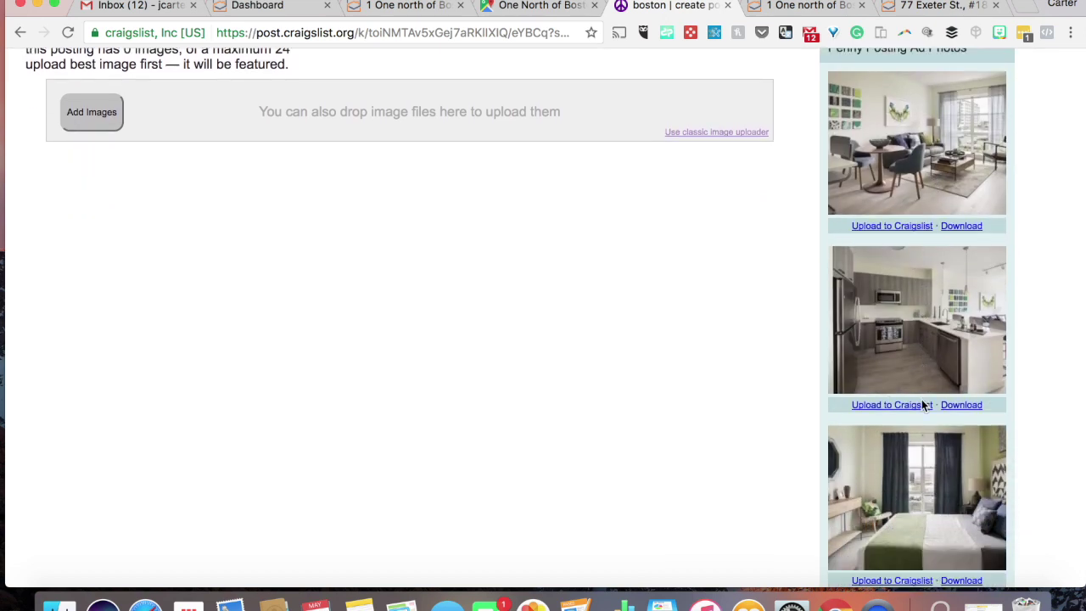
scroll(922, 399, up, 2)
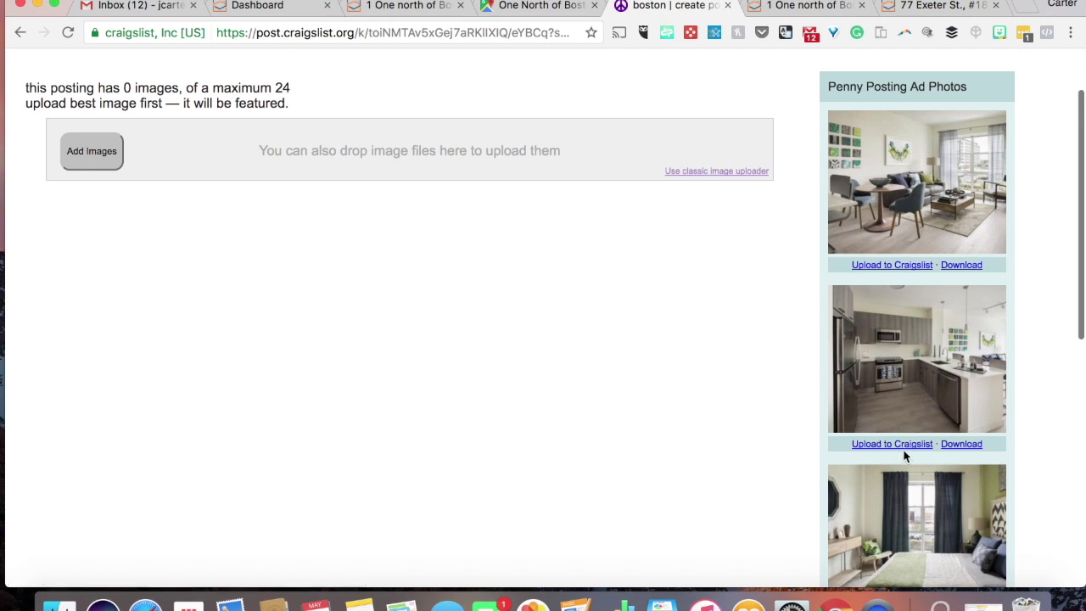
click(891, 267)
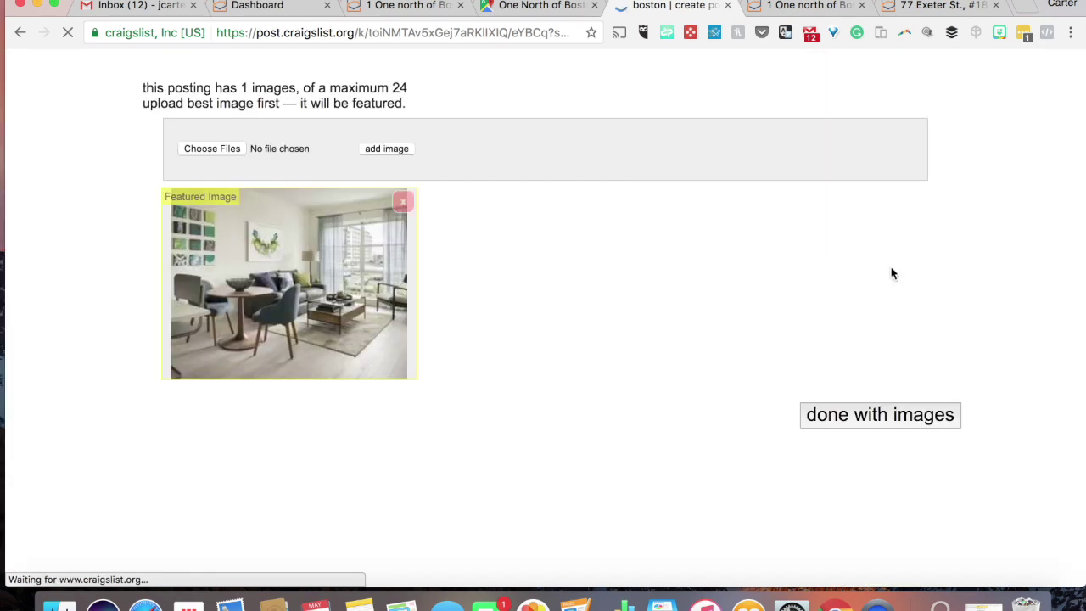
scroll(891, 271, down, 2)
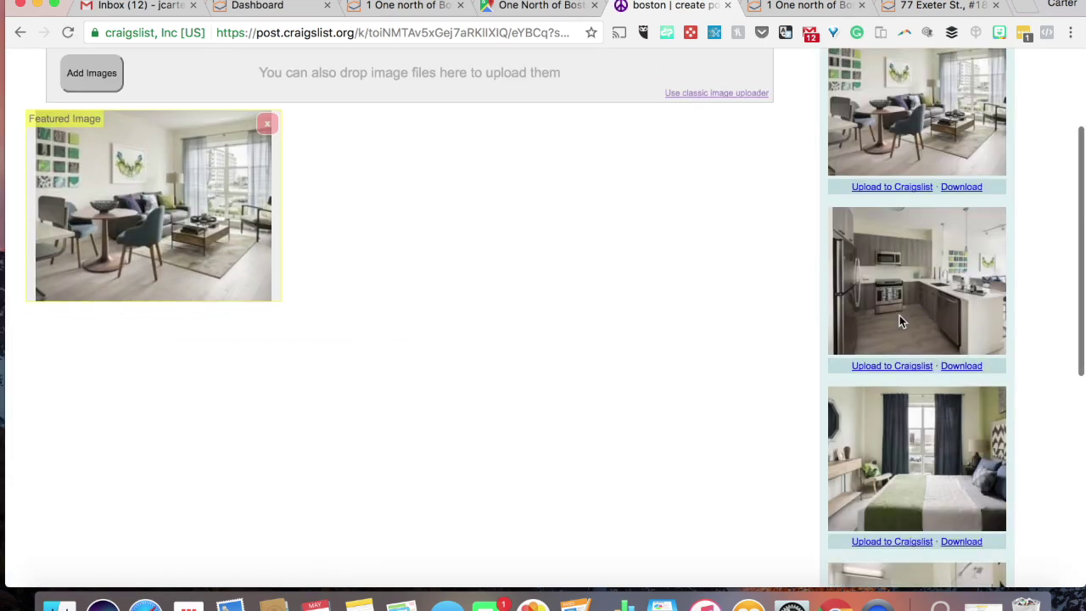
scroll(923, 381, down, 8)
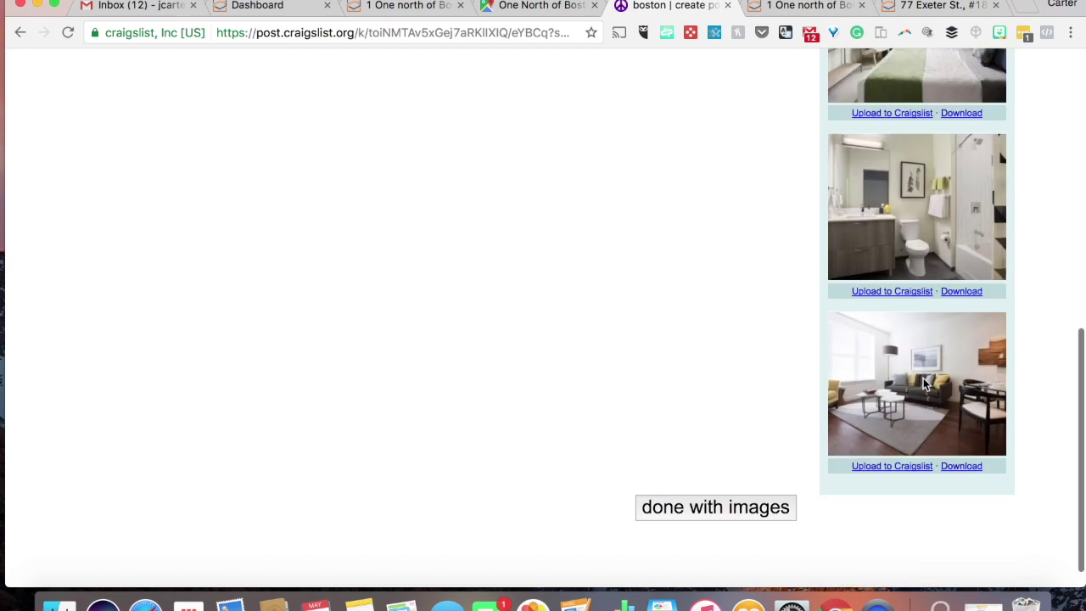
click(909, 302)
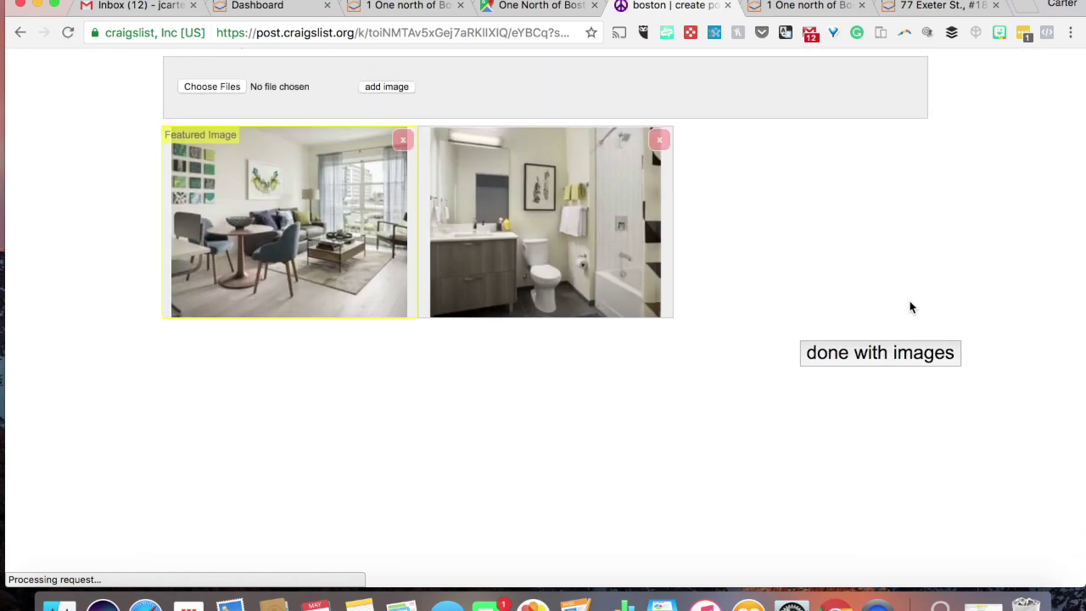
scroll(909, 302, down, 5)
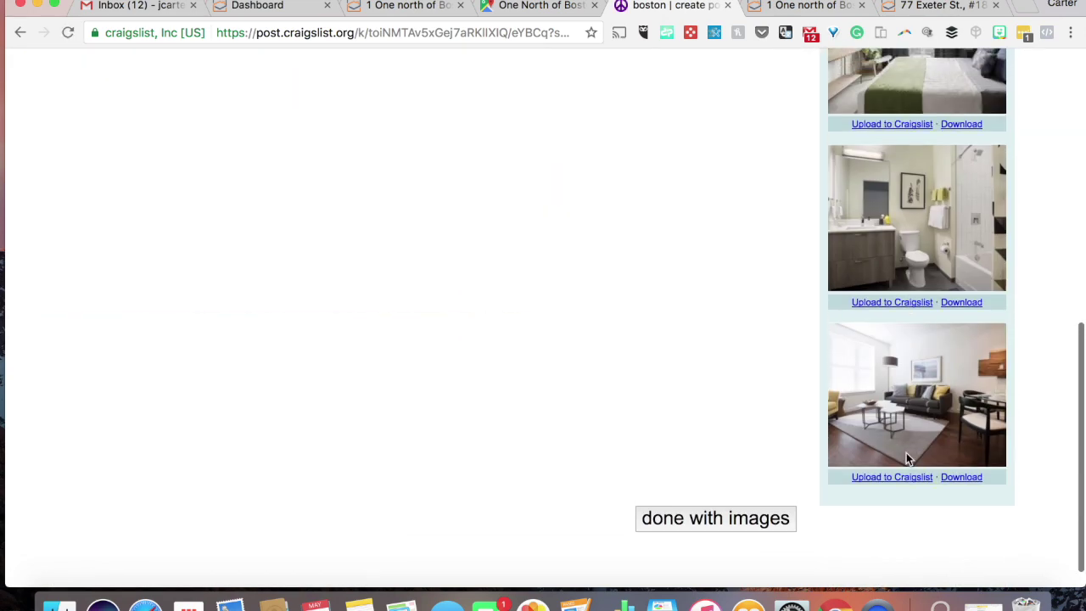
click(904, 481)
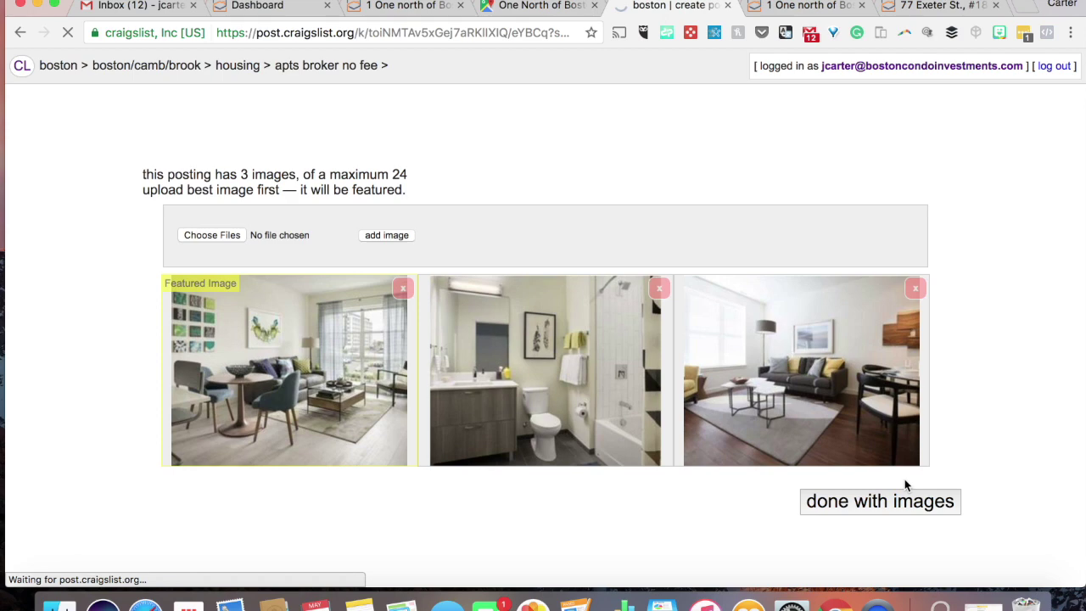
scroll(825, 490, down, 5)
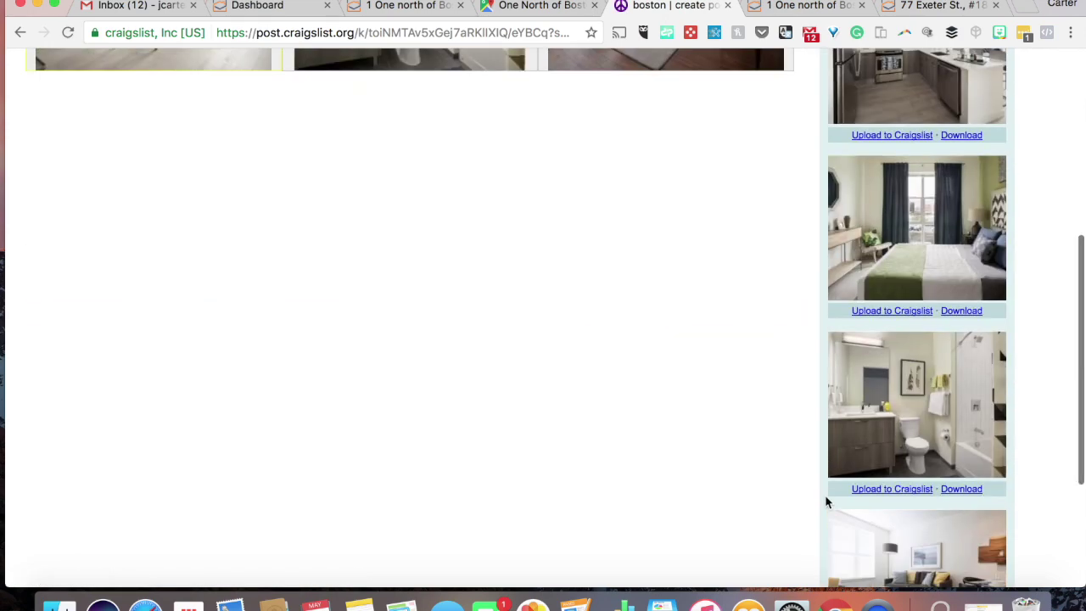
click(718, 519)
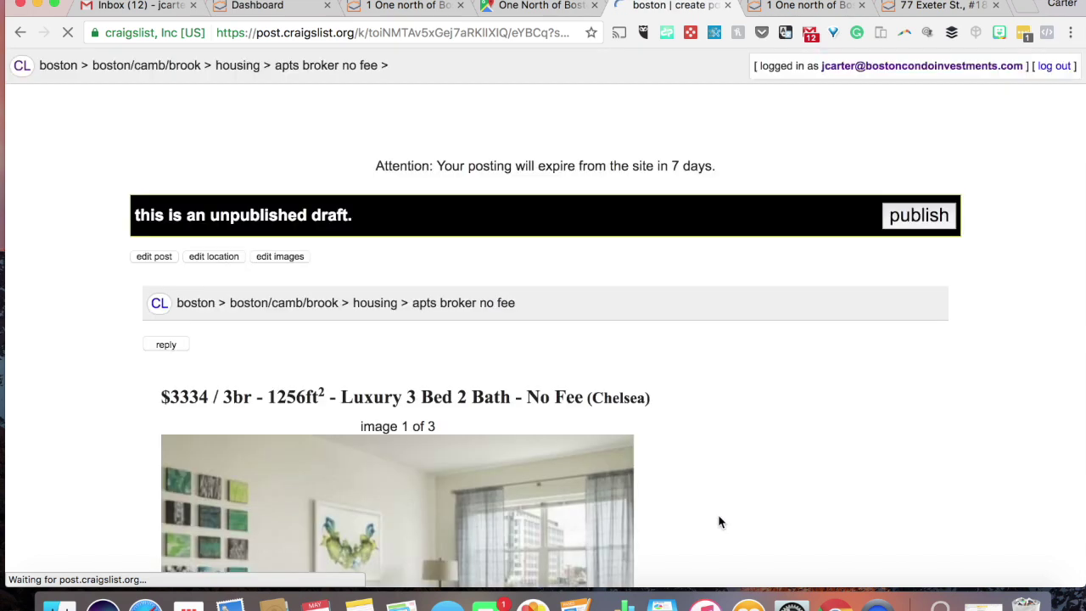
Publish the draft posting, and close the Craigslist confirmation and Google Maps pages to return to the YouGotListings rental.
click(916, 218)
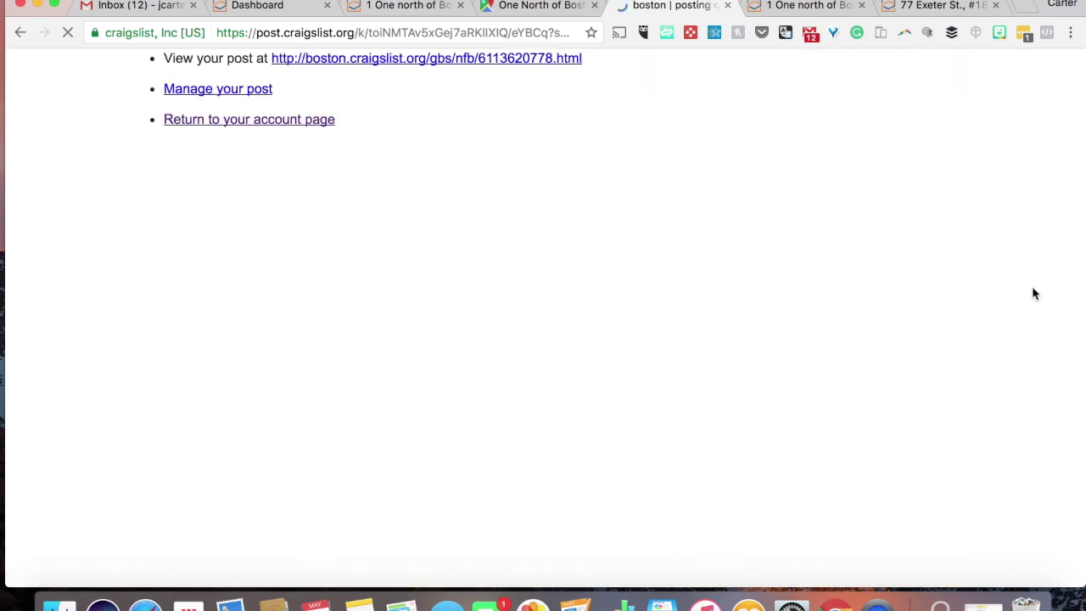
click(728, 7)
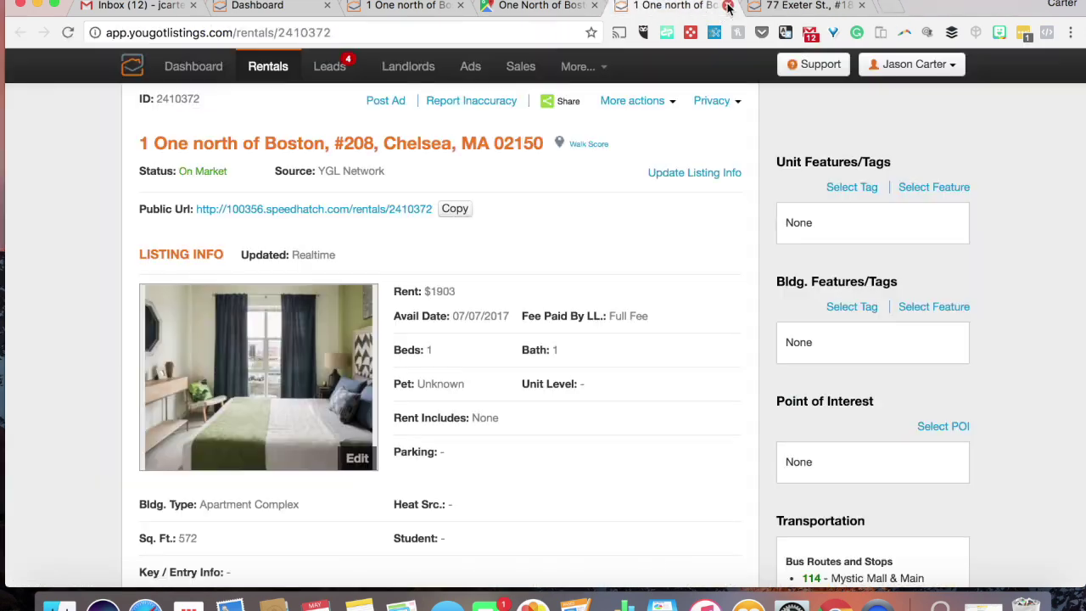
click(595, 5)
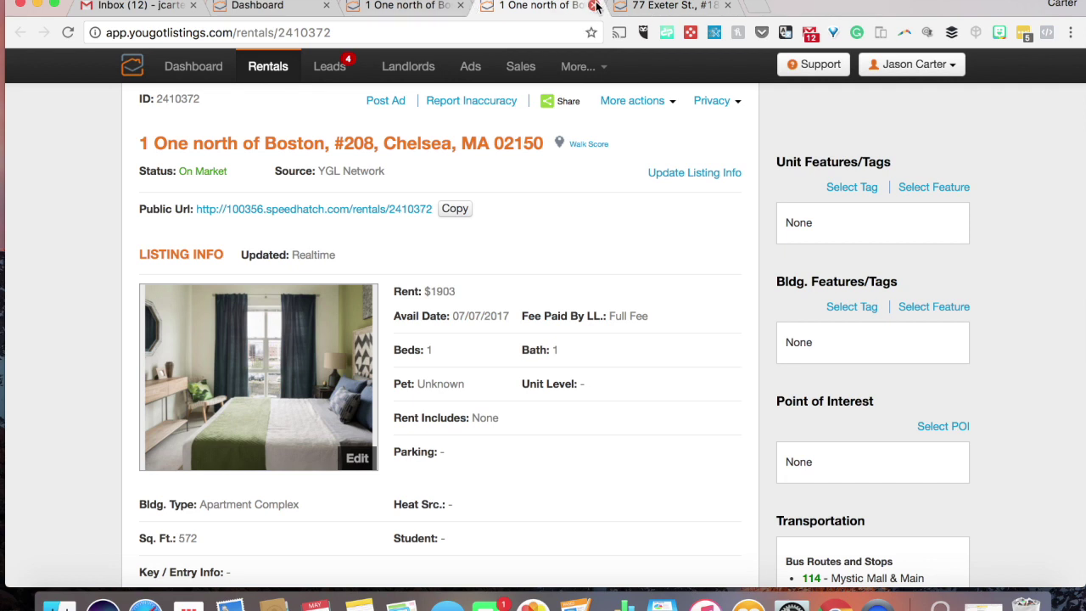